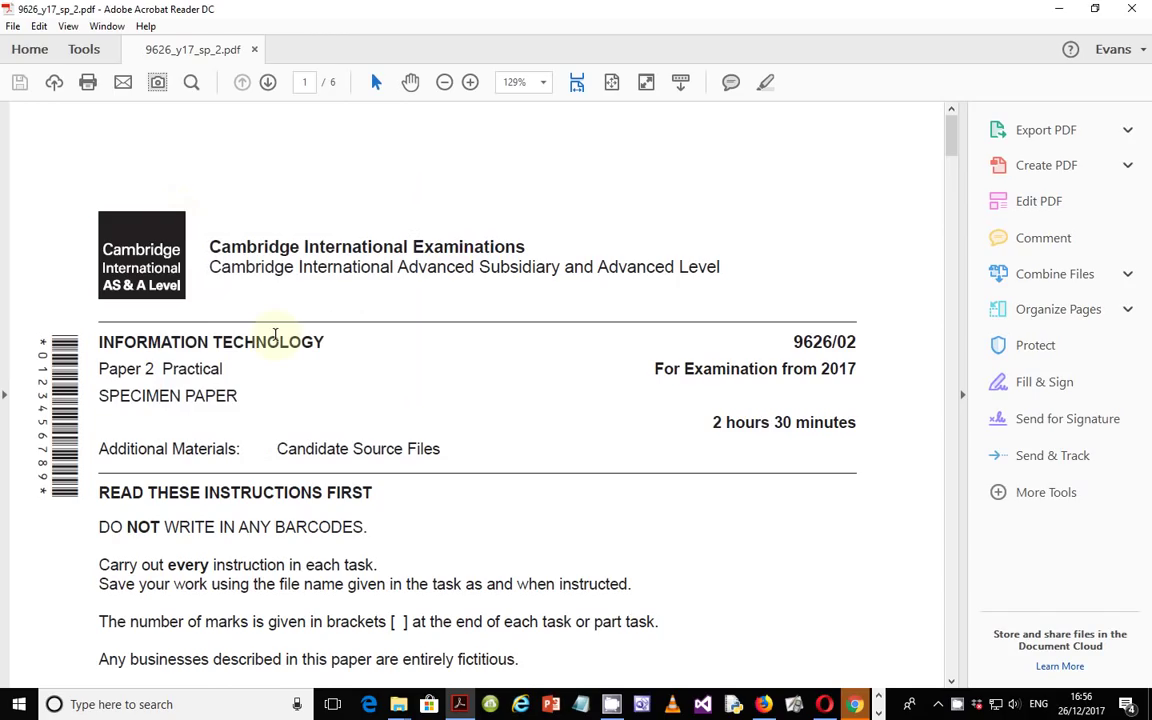
# Step: Highlight the 'Save your work…' sentence about file names on page 1 of the paper
pyautogui.scroll(-5, 275, 336)
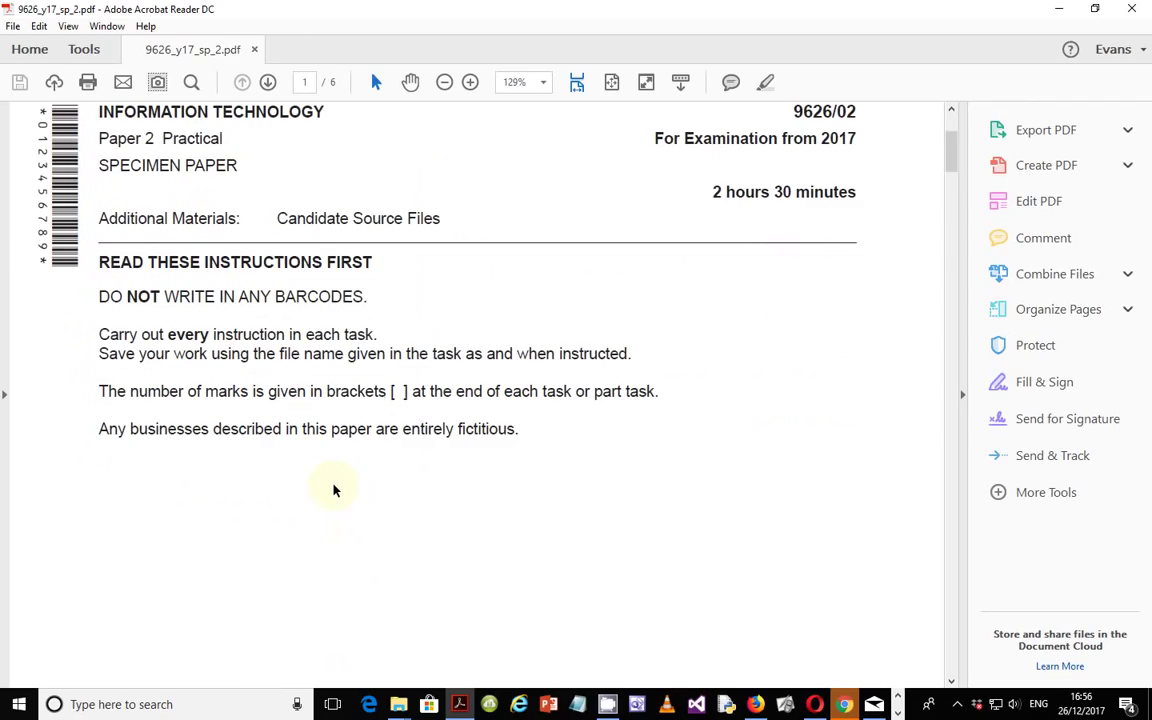
pyautogui.moveTo(98, 353); pyautogui.dragTo(598, 353)
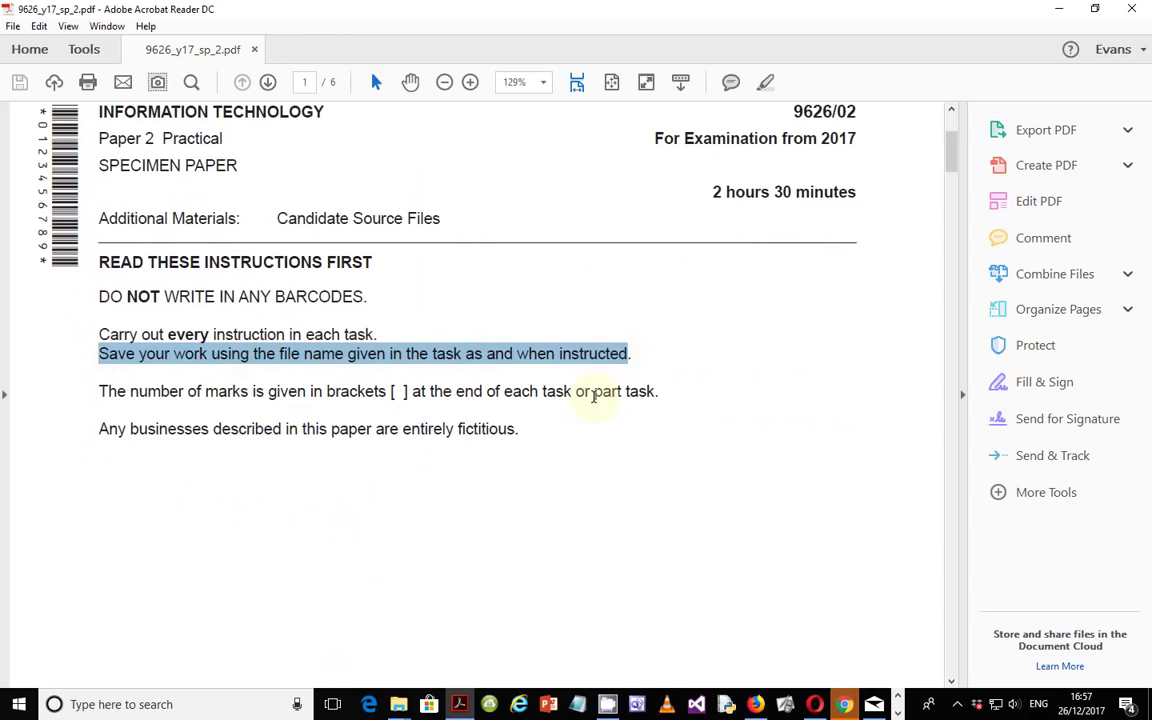
# Step: Clear the highlight and scroll to page 2 of the paper, showing video tasks 1–4
pyautogui.click(620, 468)
pyautogui.scroll(-10, 620, 468)
pyautogui.scroll(-5, 625, 460)
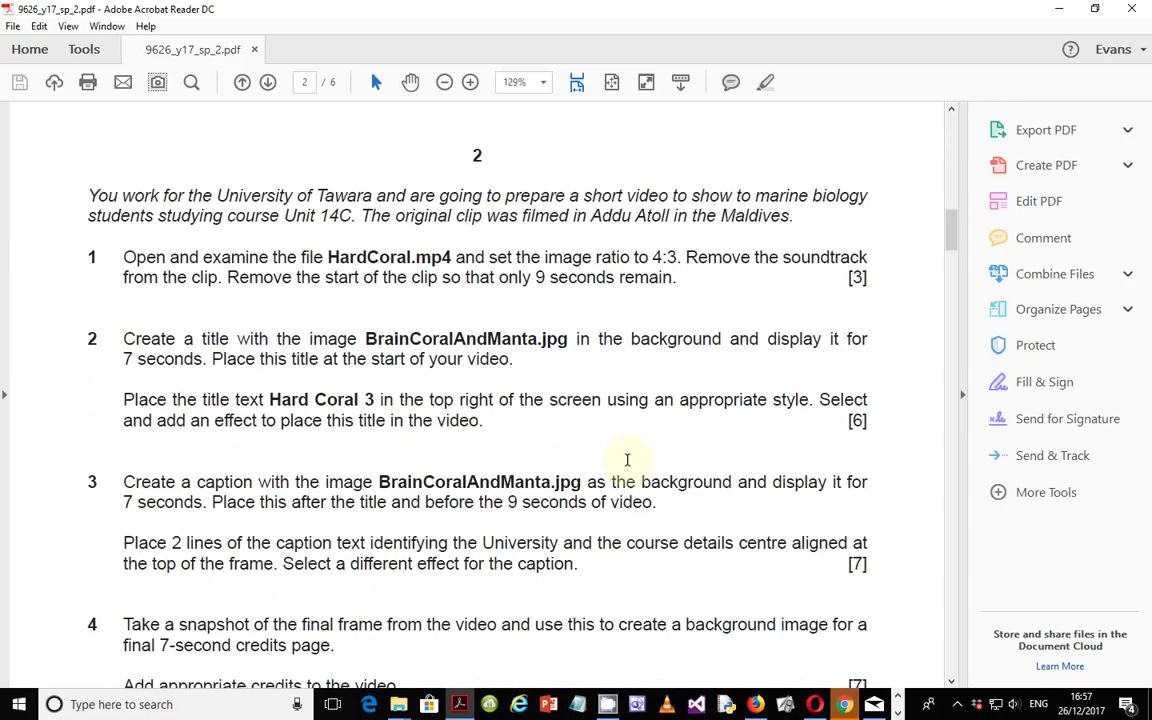
# Step: Select and deselect text in tasks 1 and 2 of the exam paper
pyautogui.doubleClick(578, 277)
pyautogui.click(580, 343)
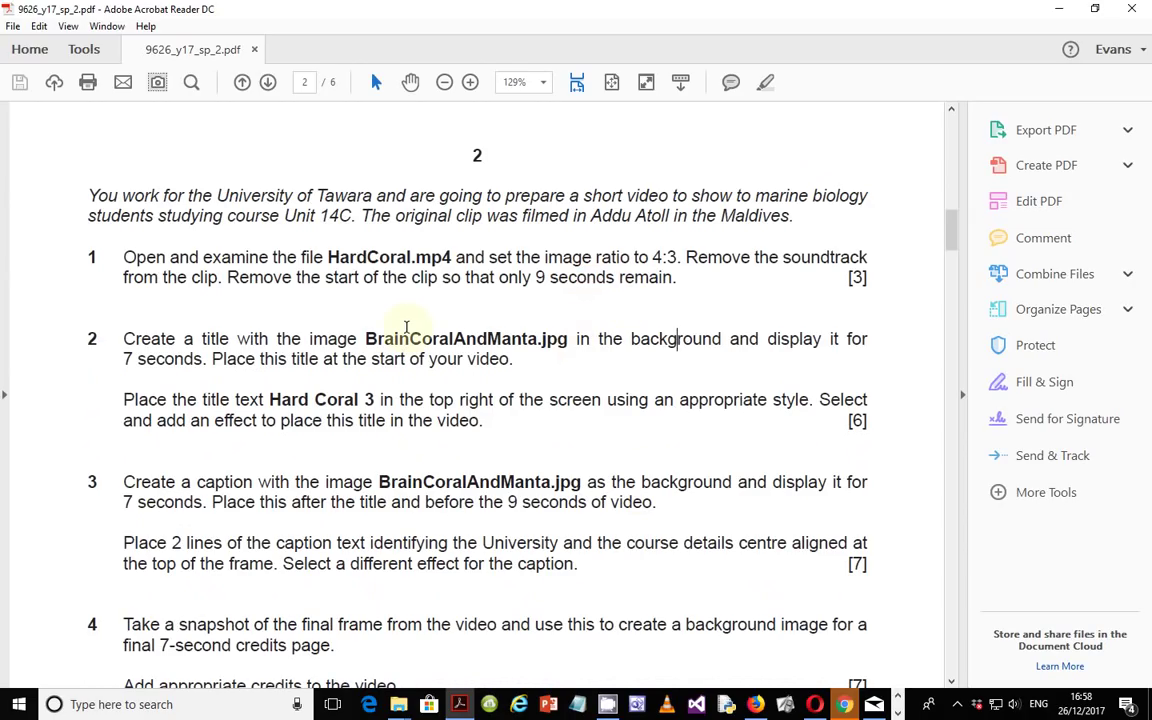
pyautogui.click(677, 338)
# Step: Switch from Acrobat Reader to the empty My Movie project in Movie Maker
pyautogui.click(957, 704)
pyautogui.click(678, 458)
pyautogui.click(418, 706)
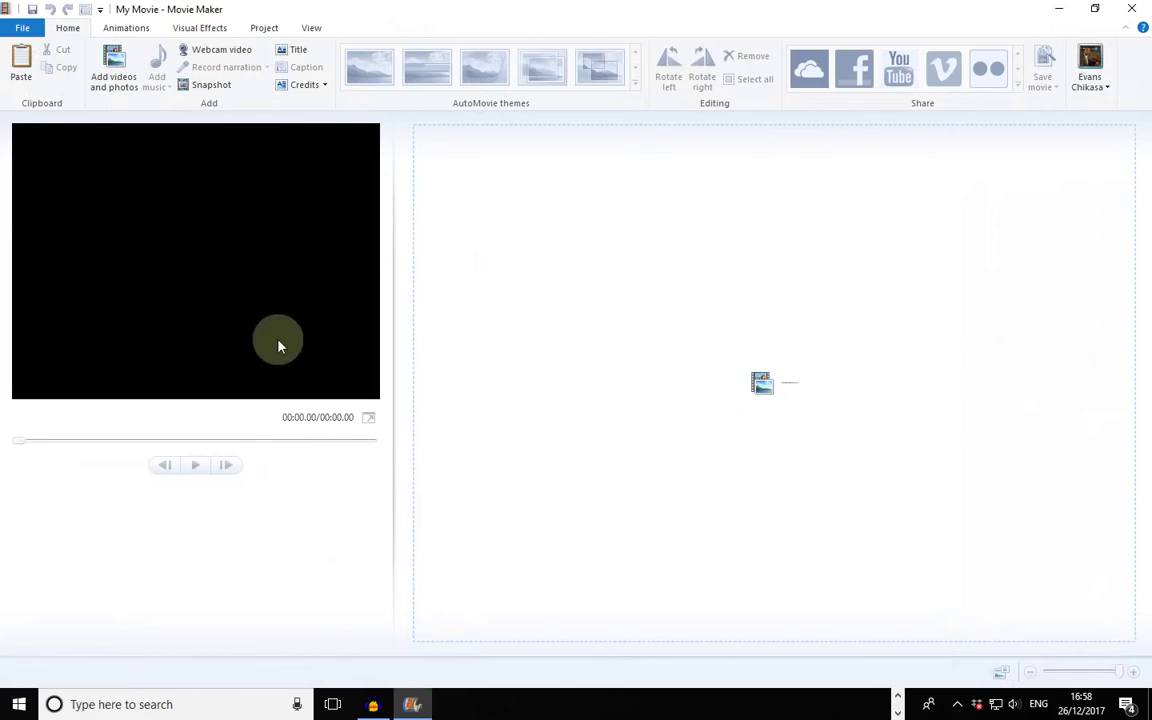
# Step: Add the HardCoral video to the project and show its aspect-ratio settings
pyautogui.click(112, 76)
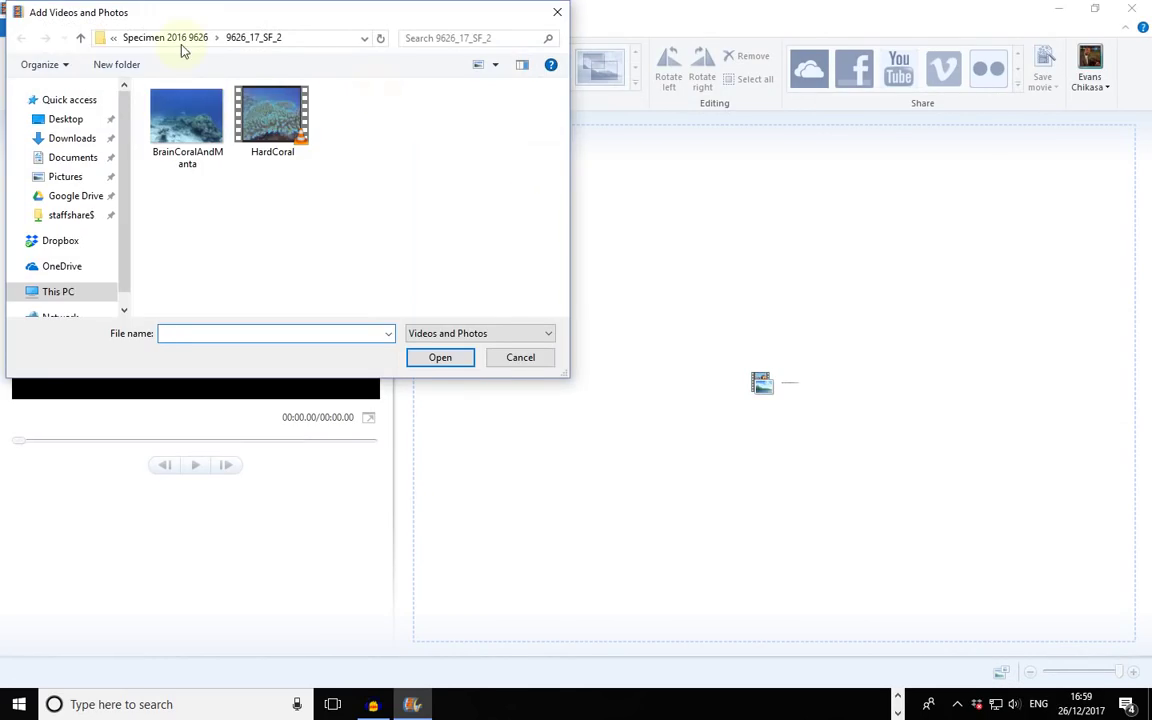
pyautogui.moveTo(190, 21); pyautogui.dragTo(532, 73)
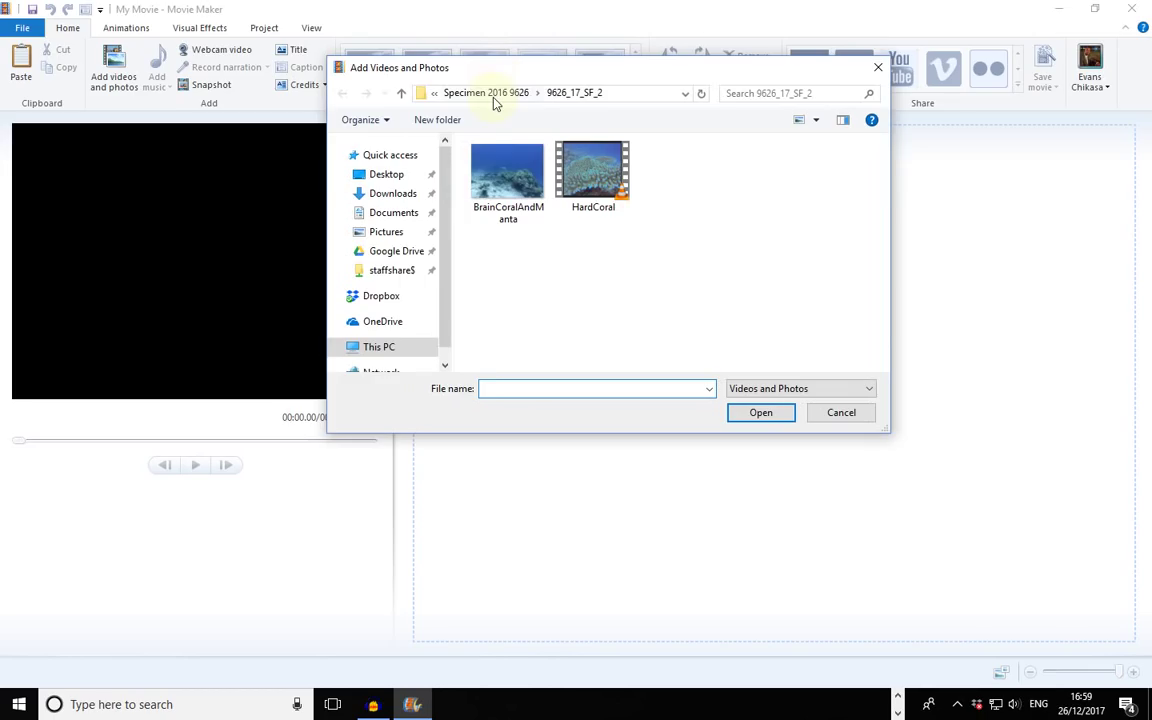
pyautogui.click(593, 172)
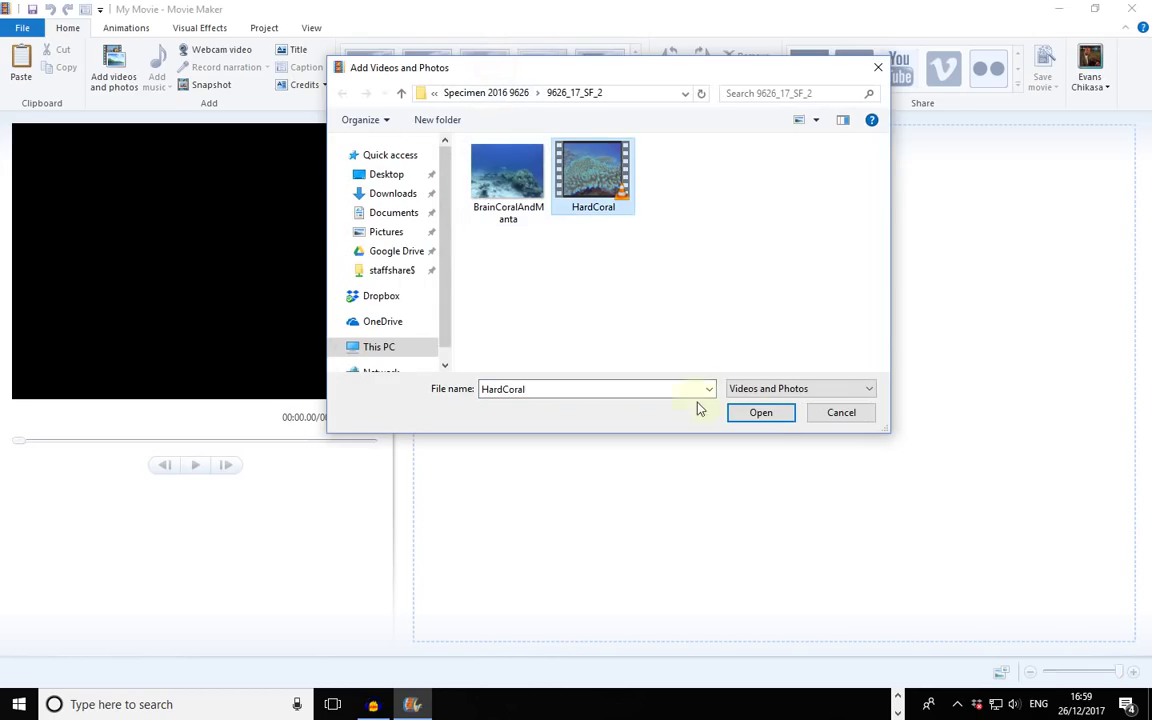
pyautogui.click(762, 414)
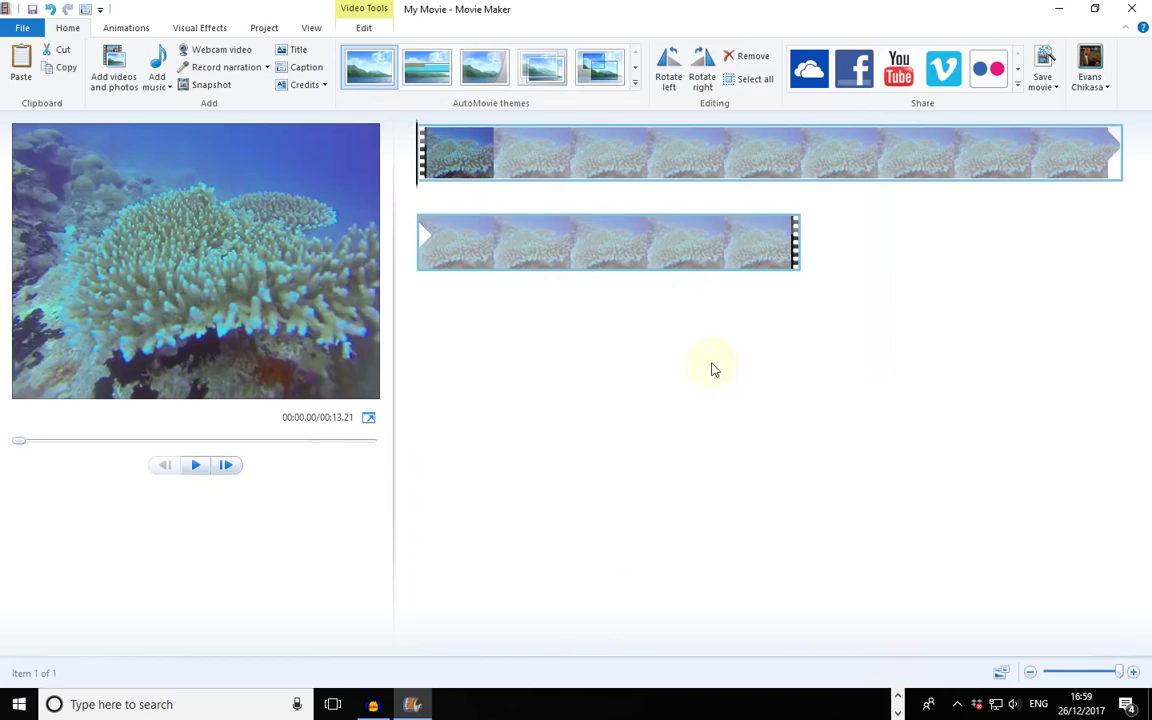
pyautogui.click(265, 29)
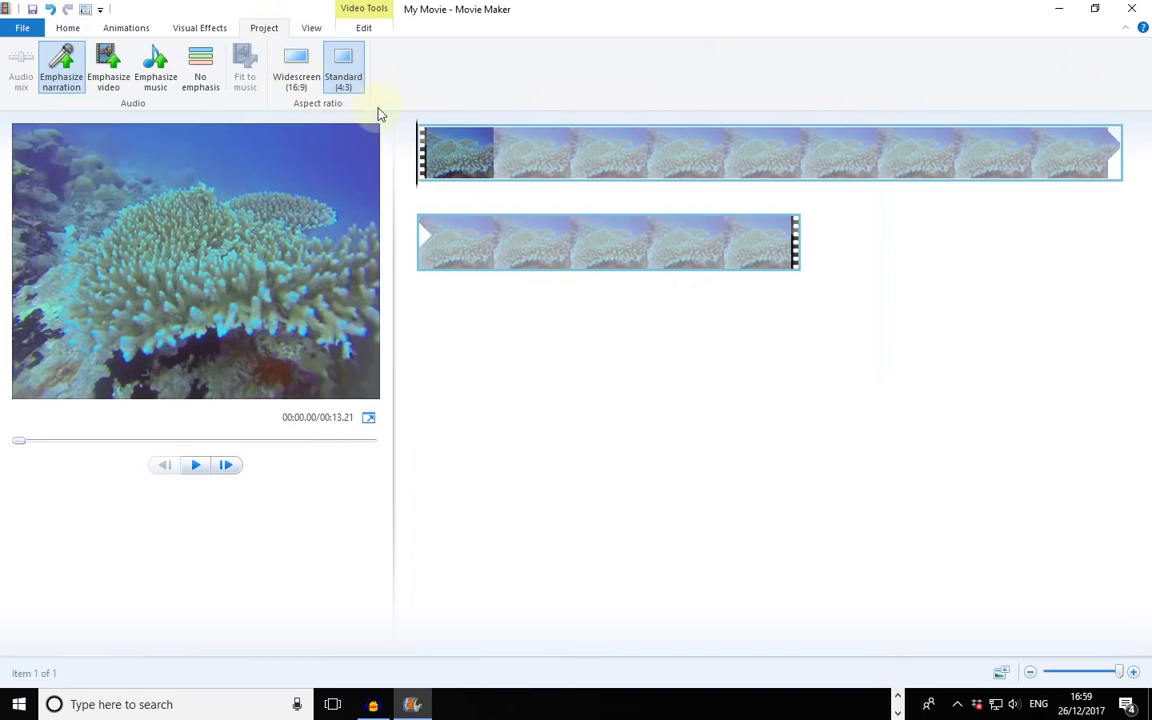
# Step: Set the aspect ratio to Standard (4:3), mute the HardCoral clip, and return to the paper
pyautogui.click(296, 80)
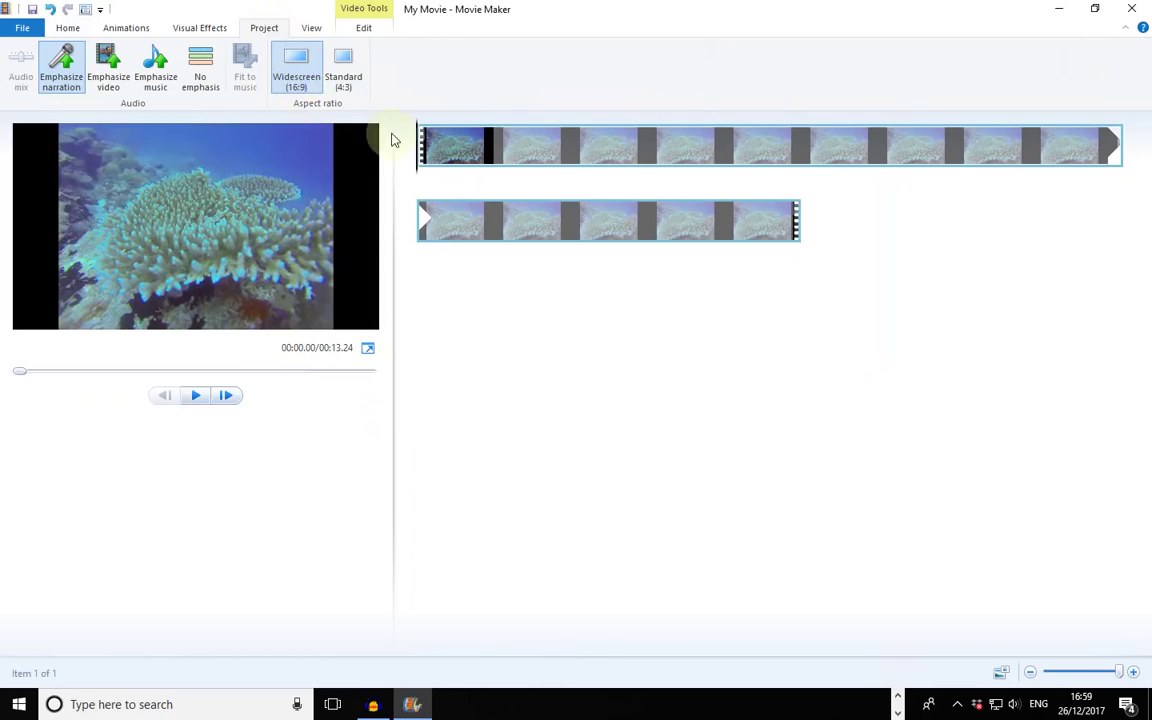
pyautogui.click(352, 67)
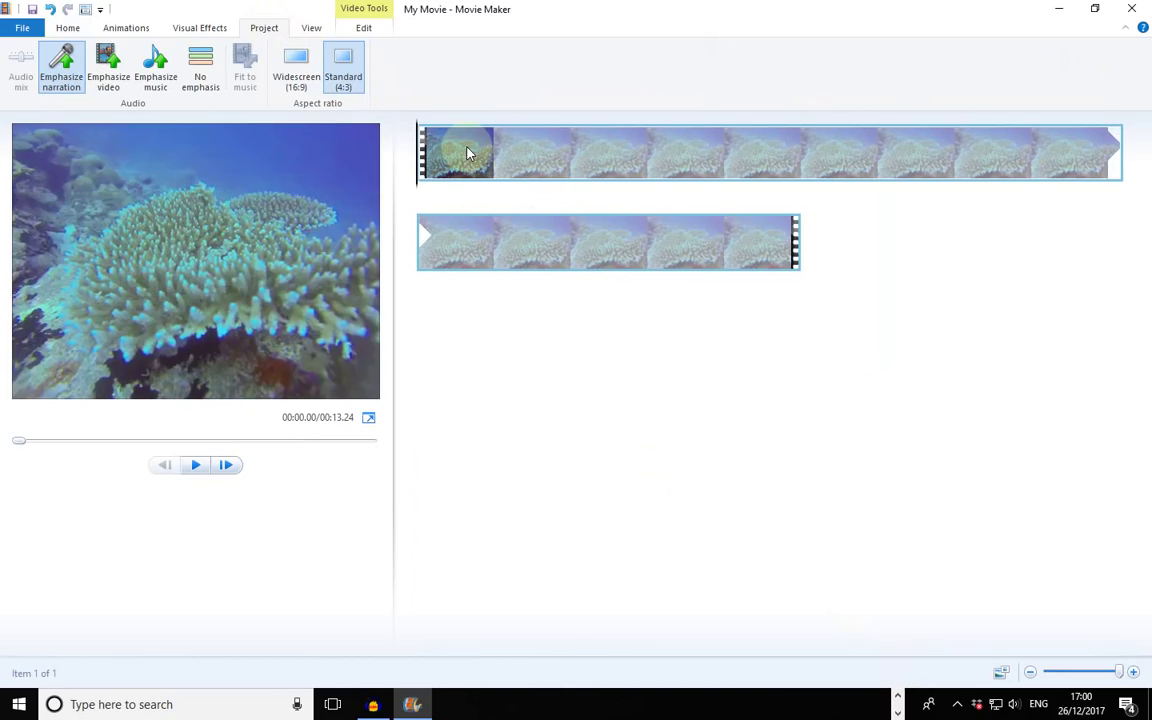
pyautogui.doubleClick(467, 153)
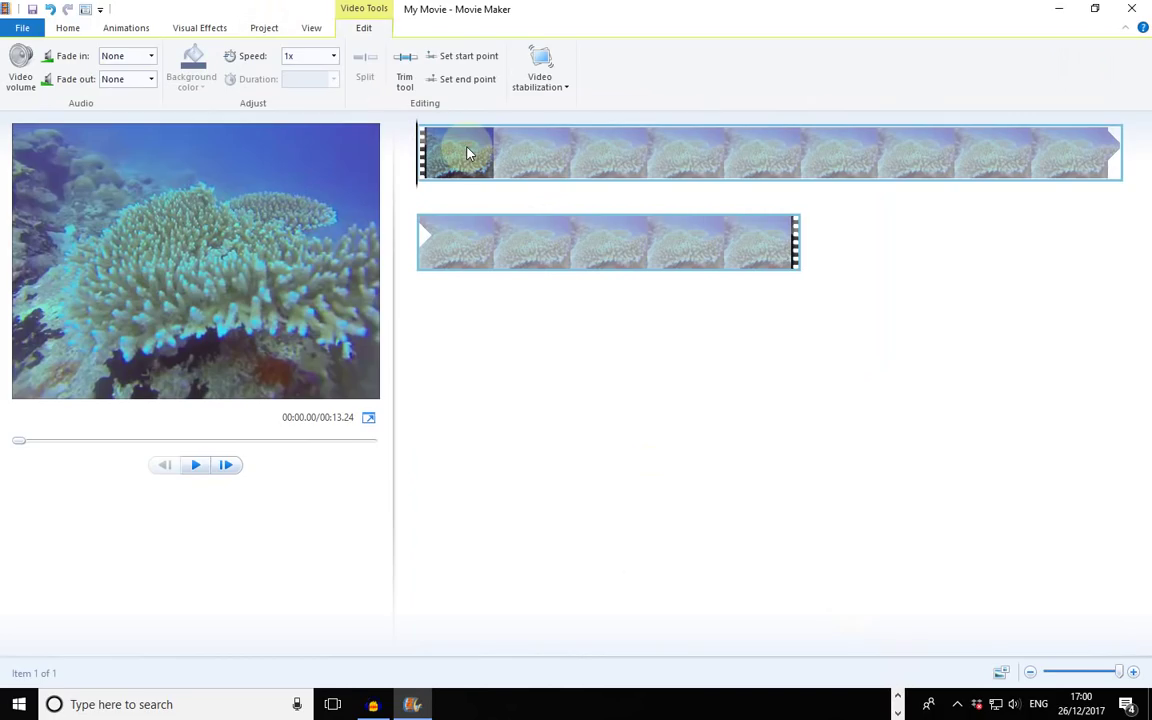
pyautogui.click(20, 68)
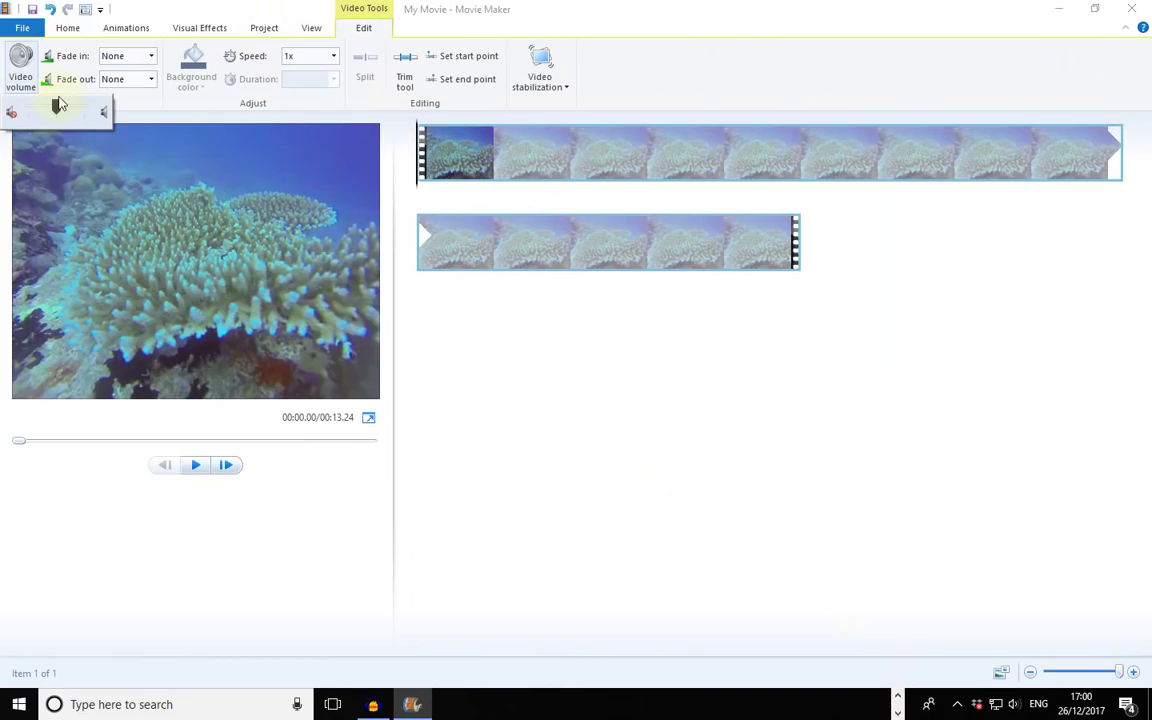
pyautogui.moveTo(56, 107); pyautogui.dragTo(30, 110)
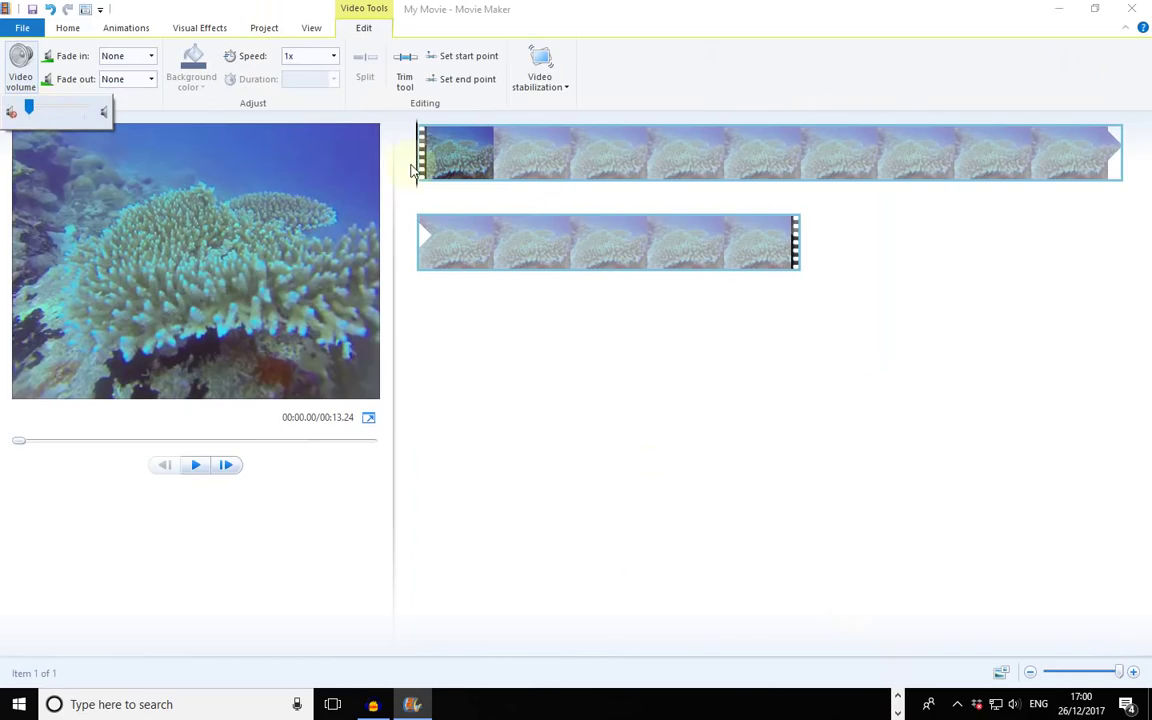
pyautogui.click(468, 202)
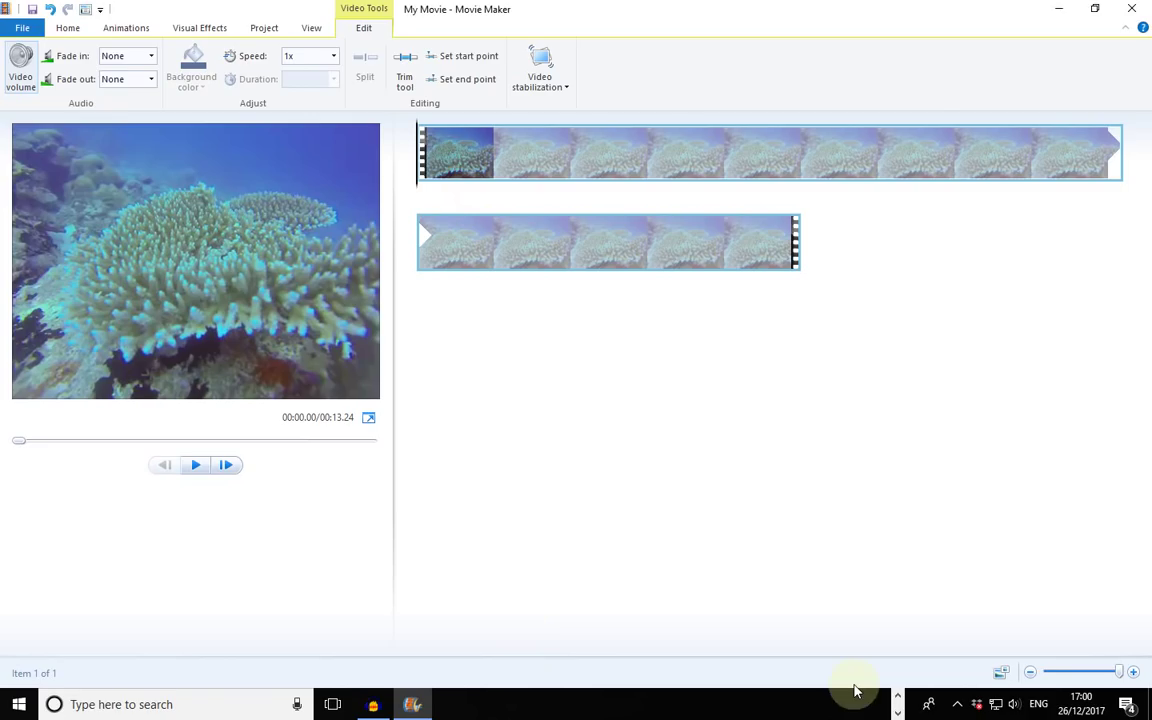
pyautogui.click(459, 704)
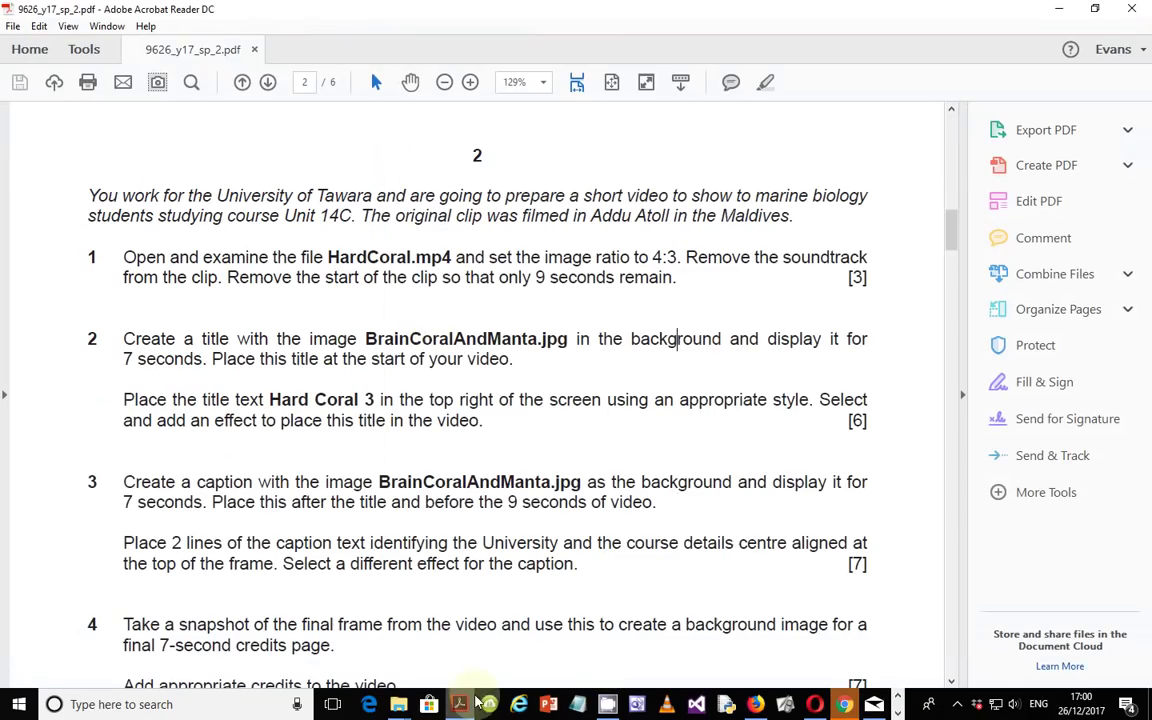
# Step: Highlight 'Remove the start of the clip' in question 1, then return to Movie Maker
pyautogui.moveTo(228, 277); pyautogui.dragTo(672, 278)
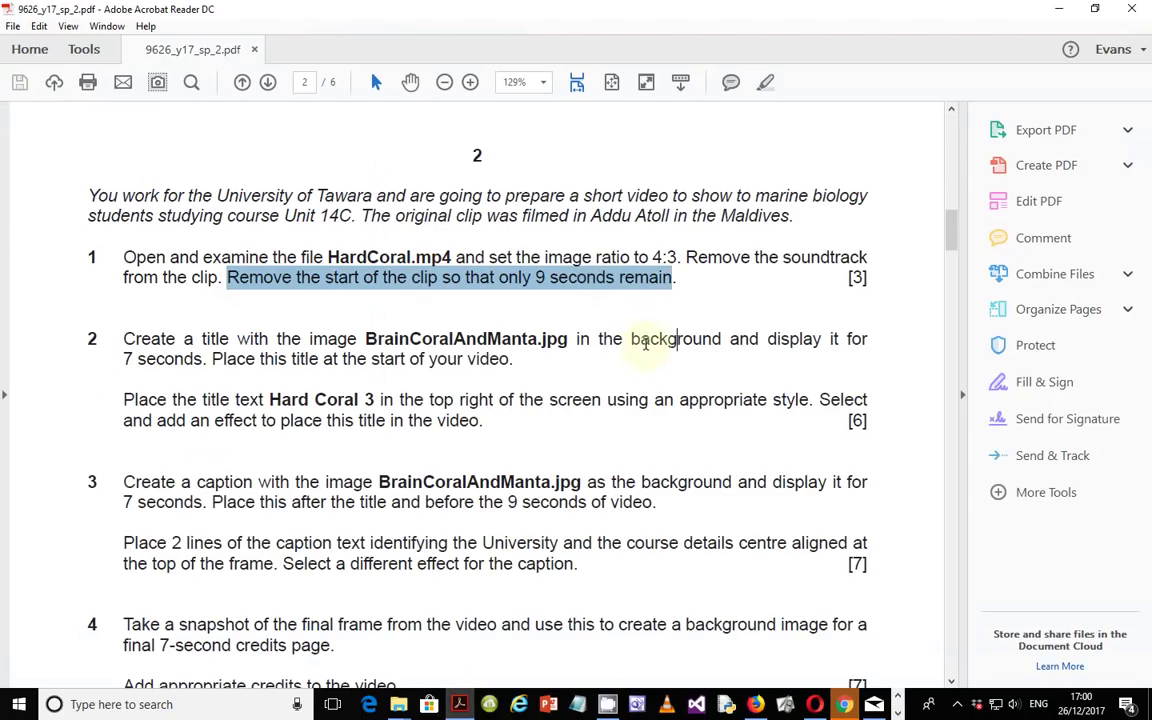
pyautogui.click(270, 331)
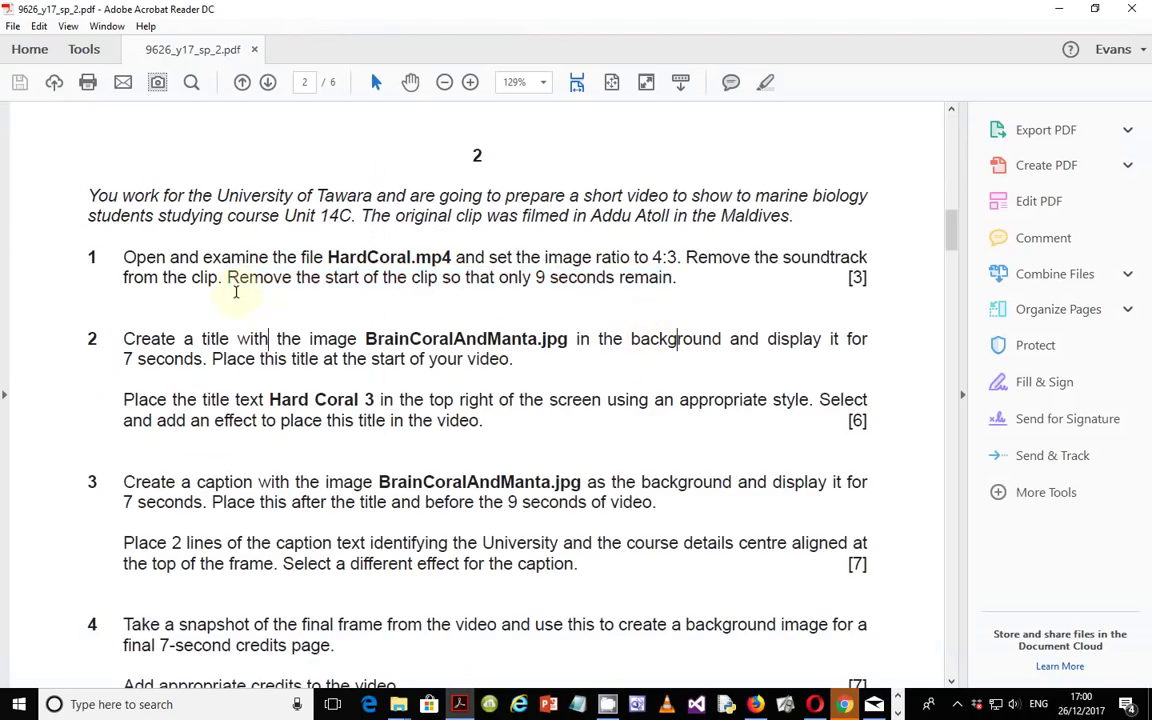
pyautogui.moveTo(228, 277); pyautogui.dragTo(437, 280)
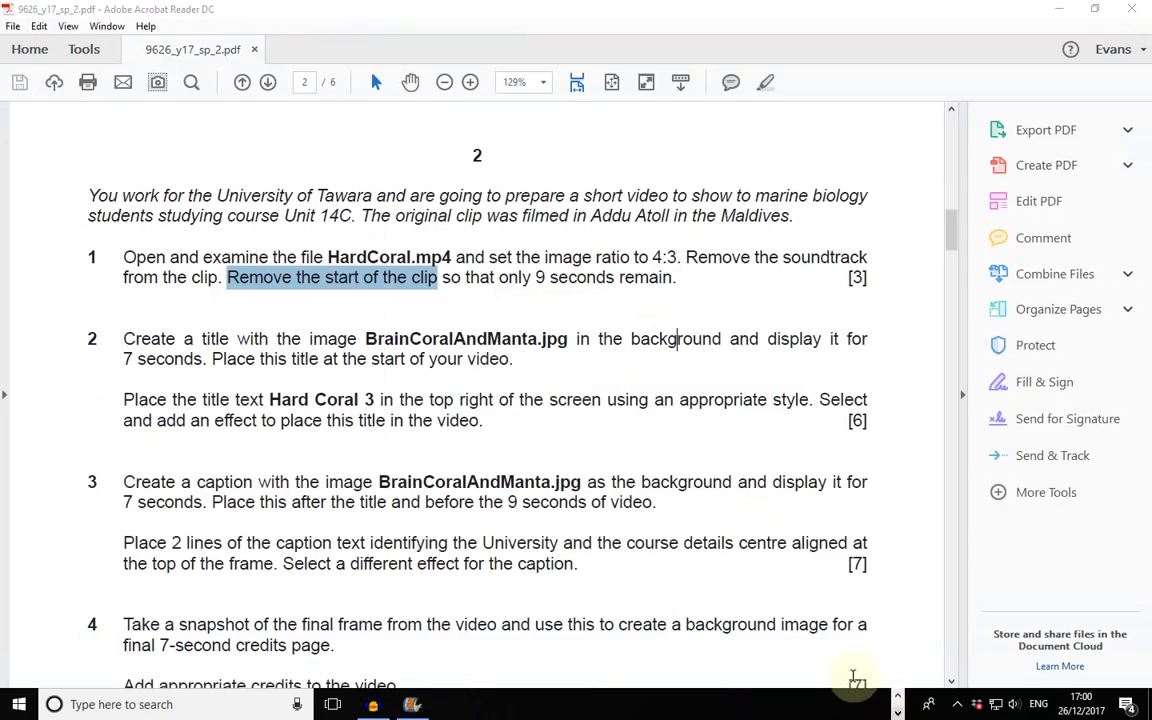
pyautogui.click(412, 704)
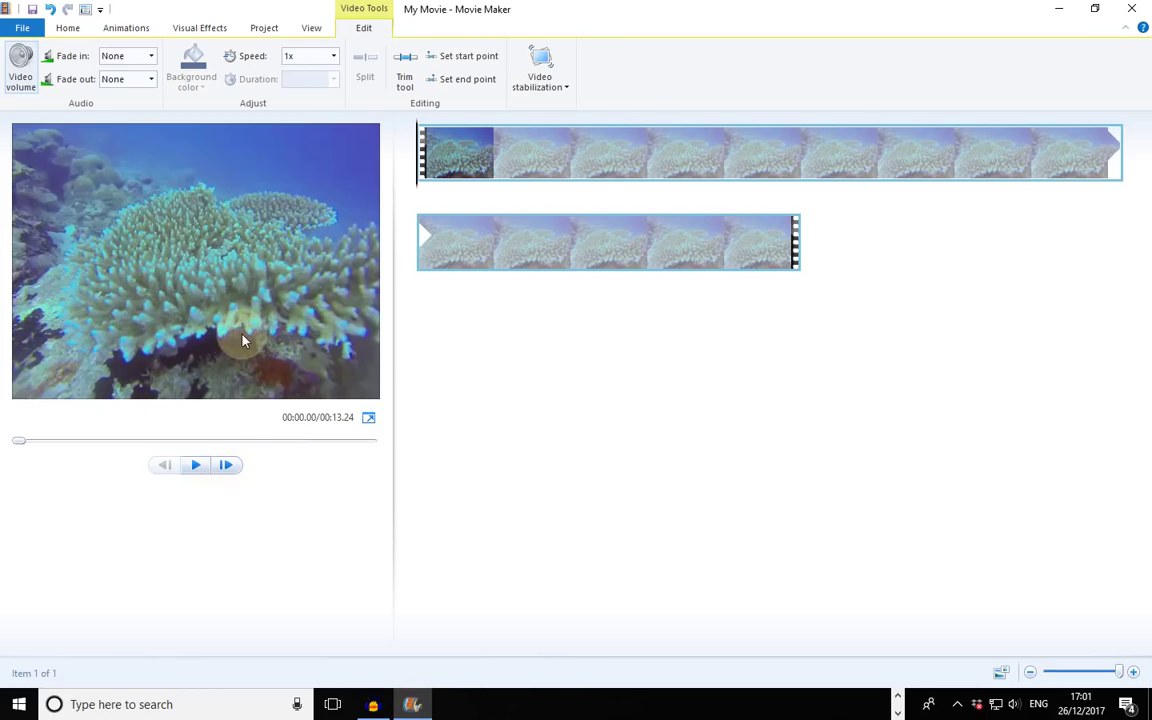
pyautogui.press('shift+Print')
pyautogui.moveTo(0, 0); pyautogui.dragTo(1150, 716)
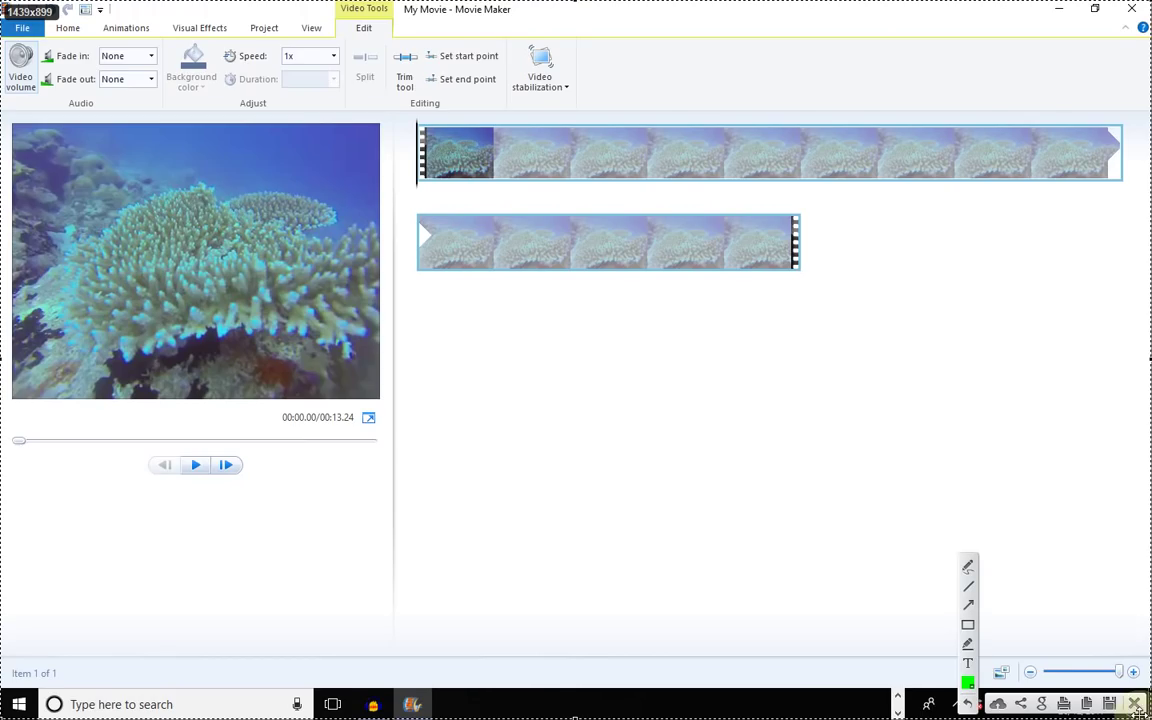
pyautogui.click(967, 625)
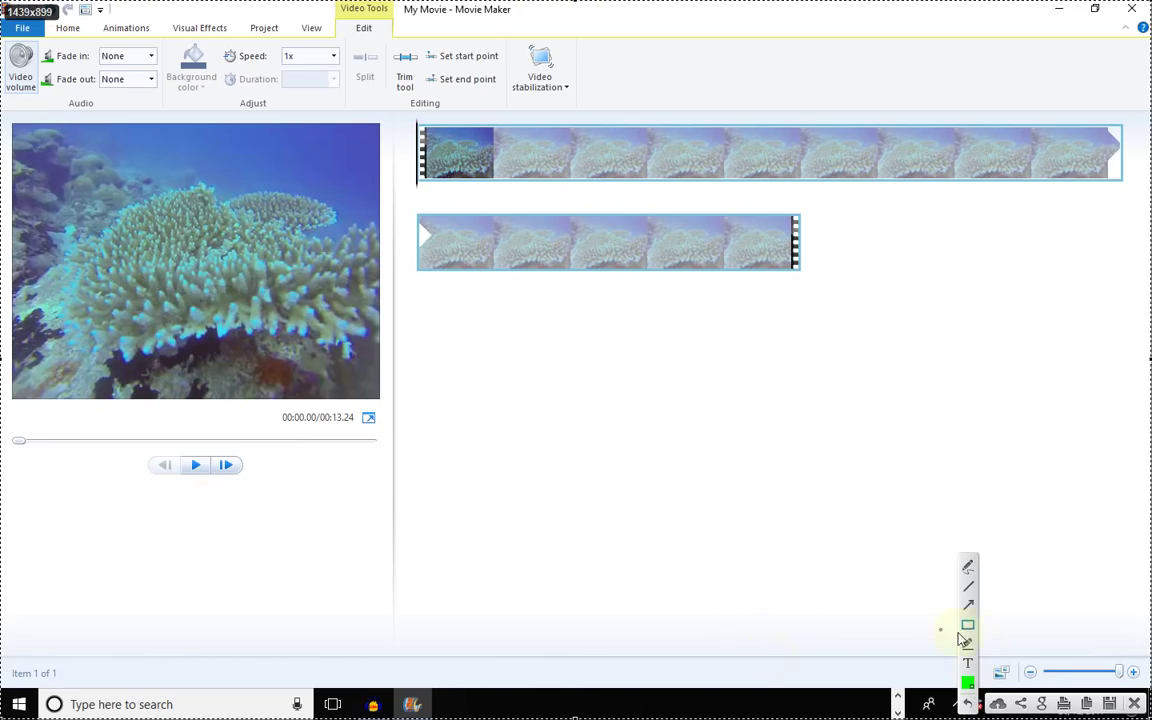
pyautogui.click(967, 683)
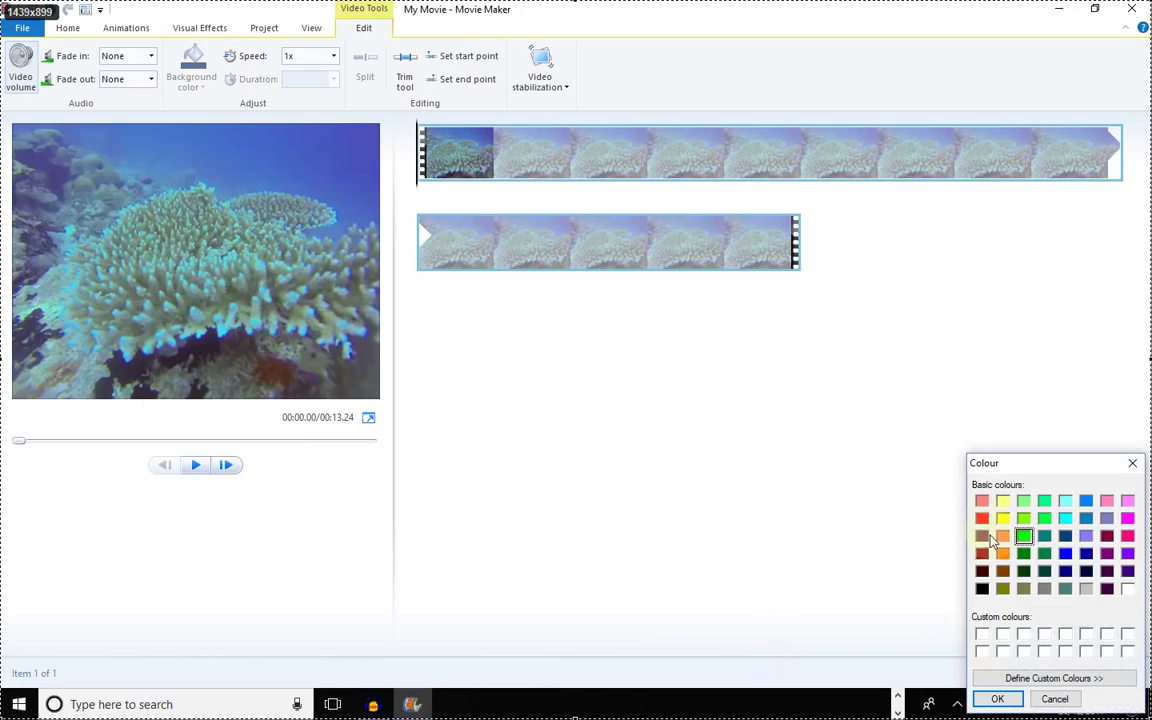
pyautogui.click(981, 517)
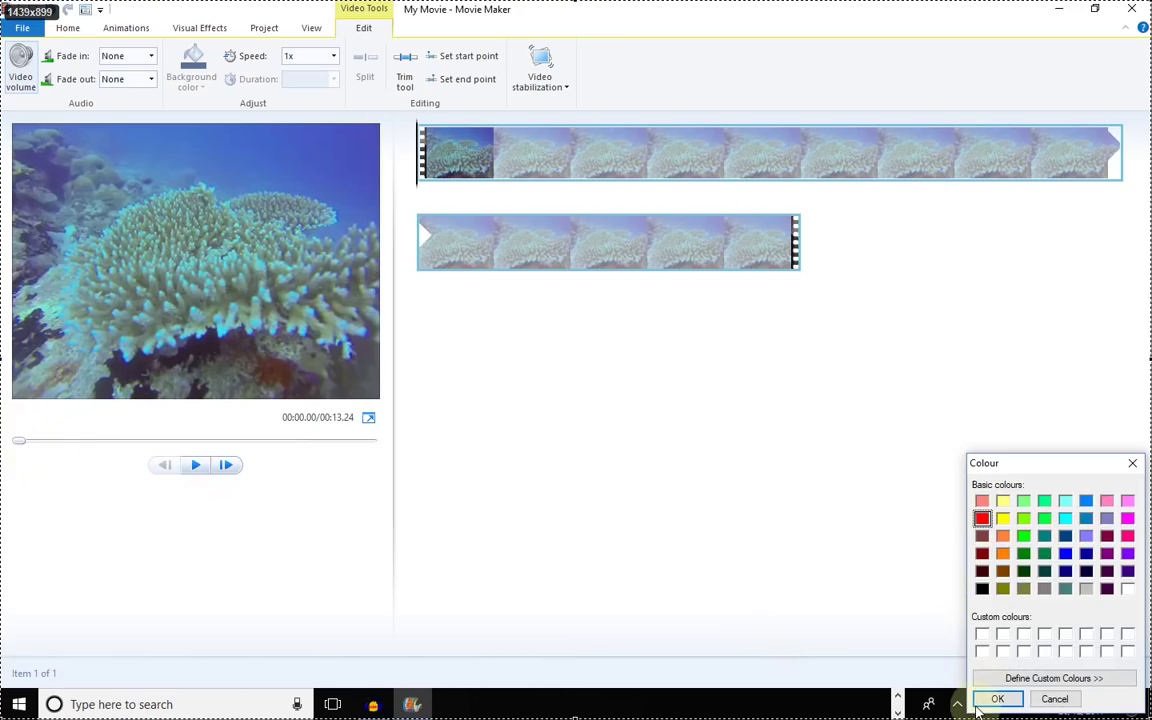
pyautogui.click(995, 699)
pyautogui.moveTo(10, 434)
pyautogui.mouseDown()
pyautogui.moveTo(165, 463)
pyautogui.moveTo(156, 455)
pyautogui.mouseUp()
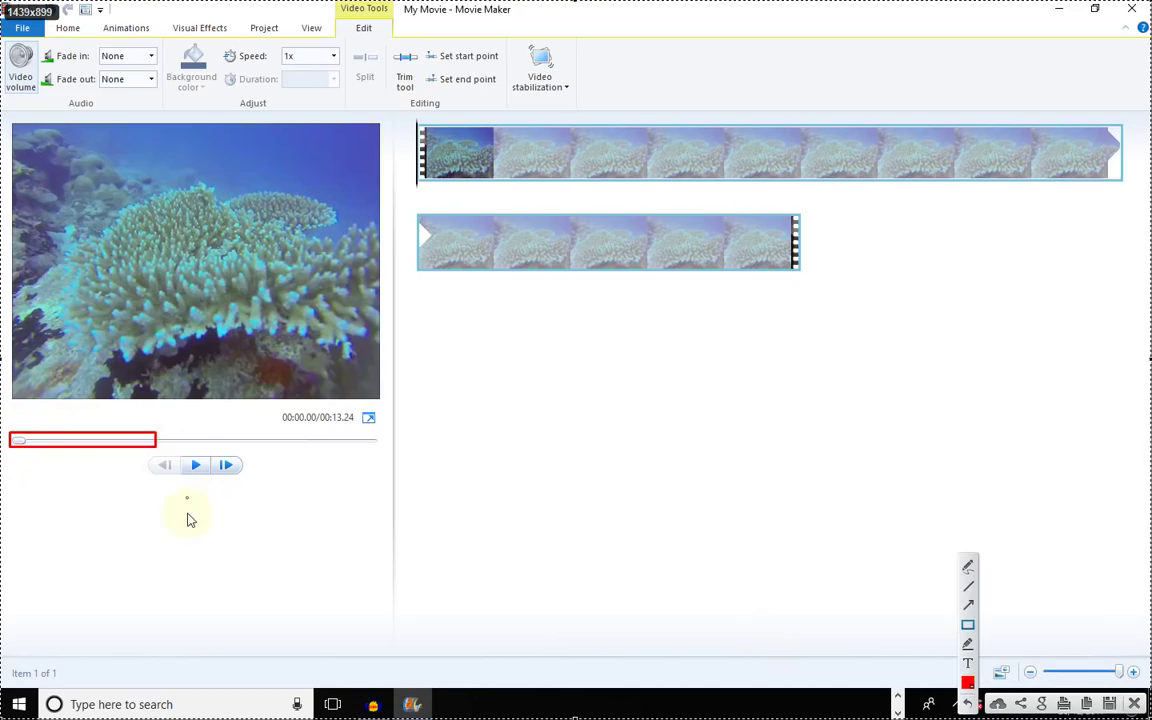
pyautogui.moveTo(975, 632)
pyautogui.click(968, 683)
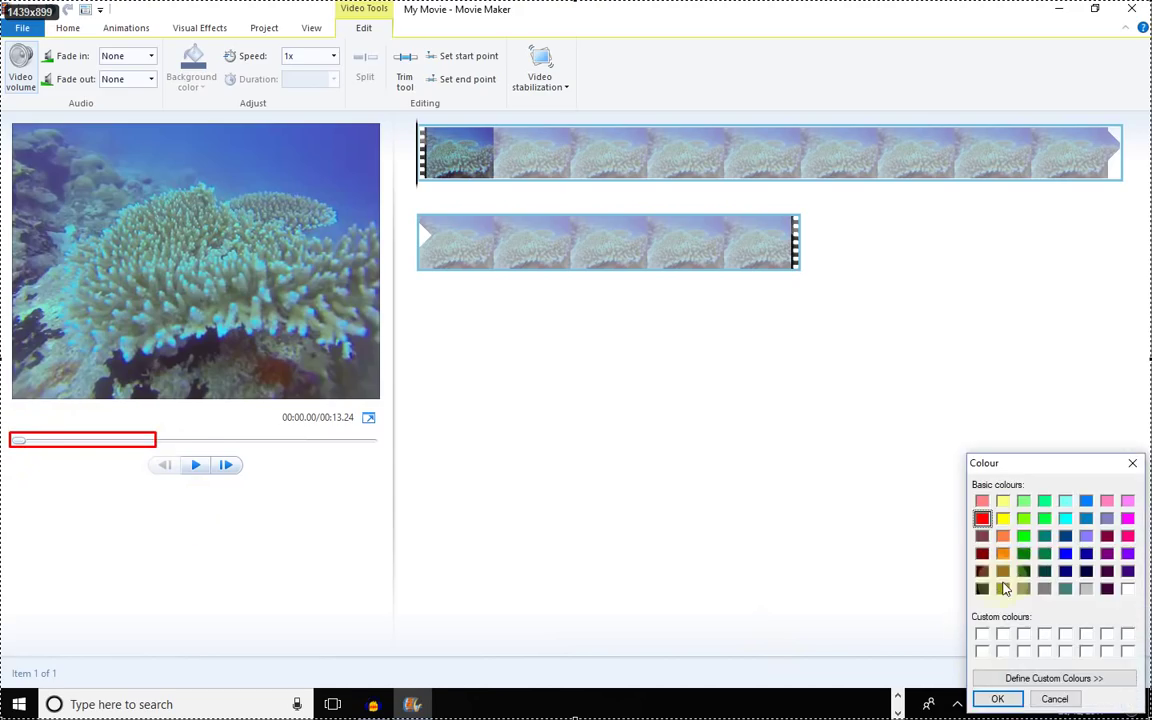
pyautogui.click(1025, 538)
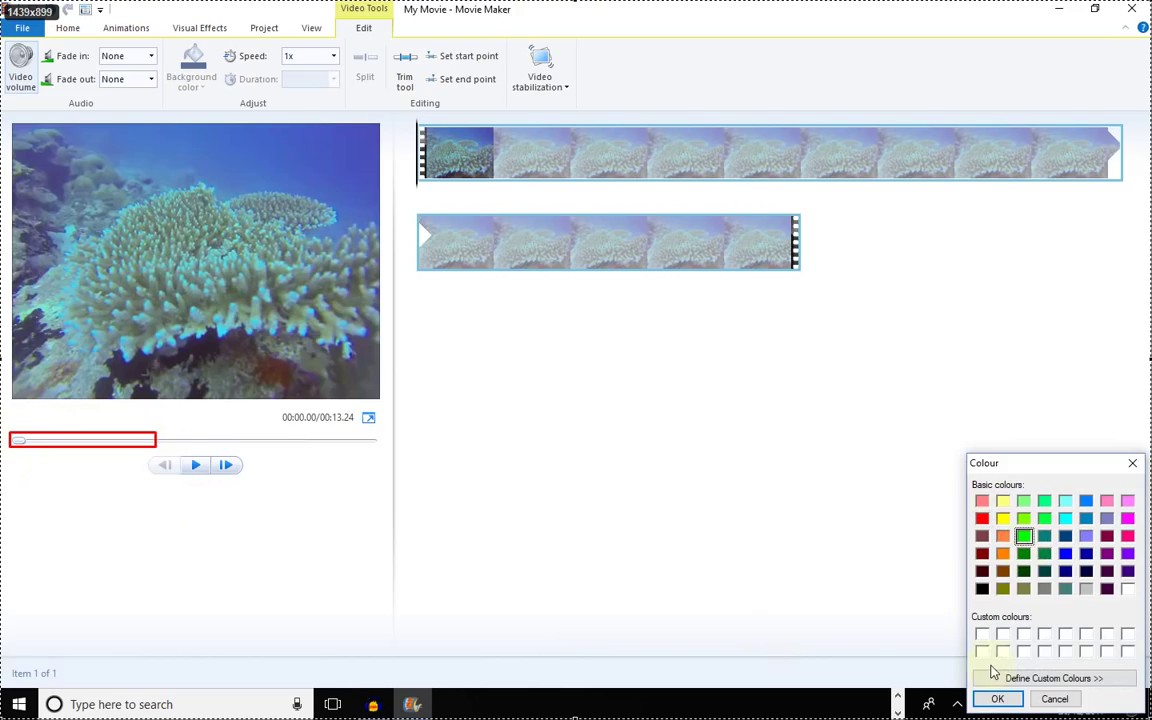
pyautogui.click(995, 698)
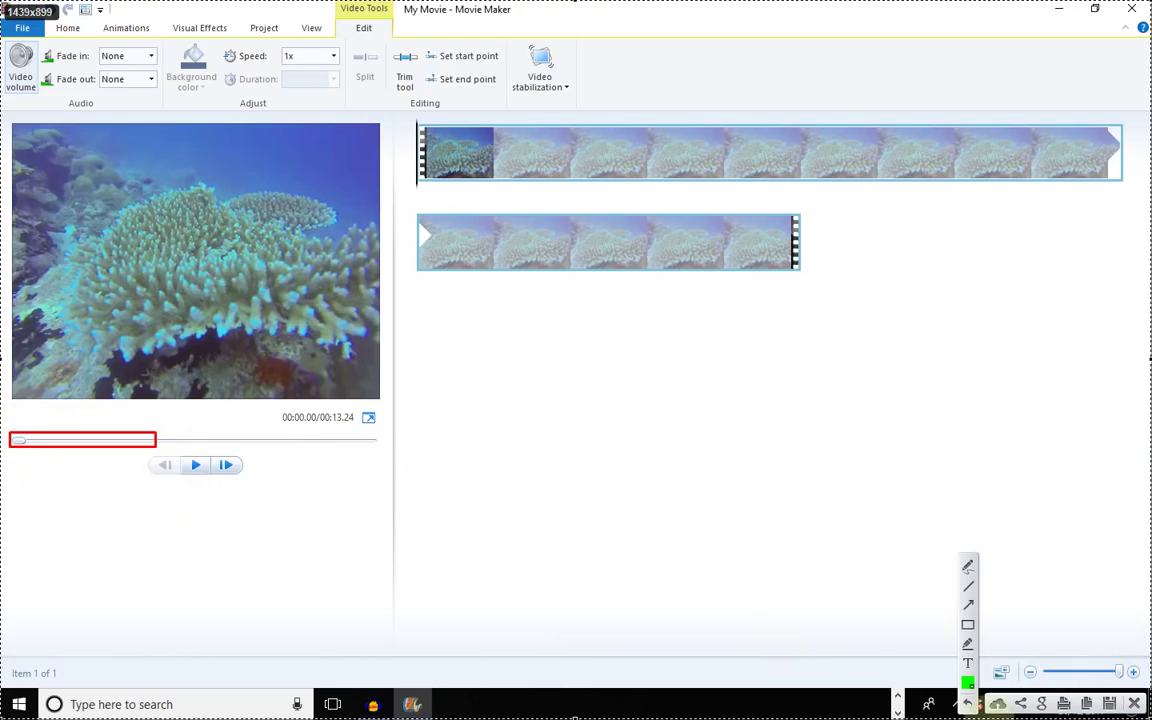
pyautogui.click(968, 624)
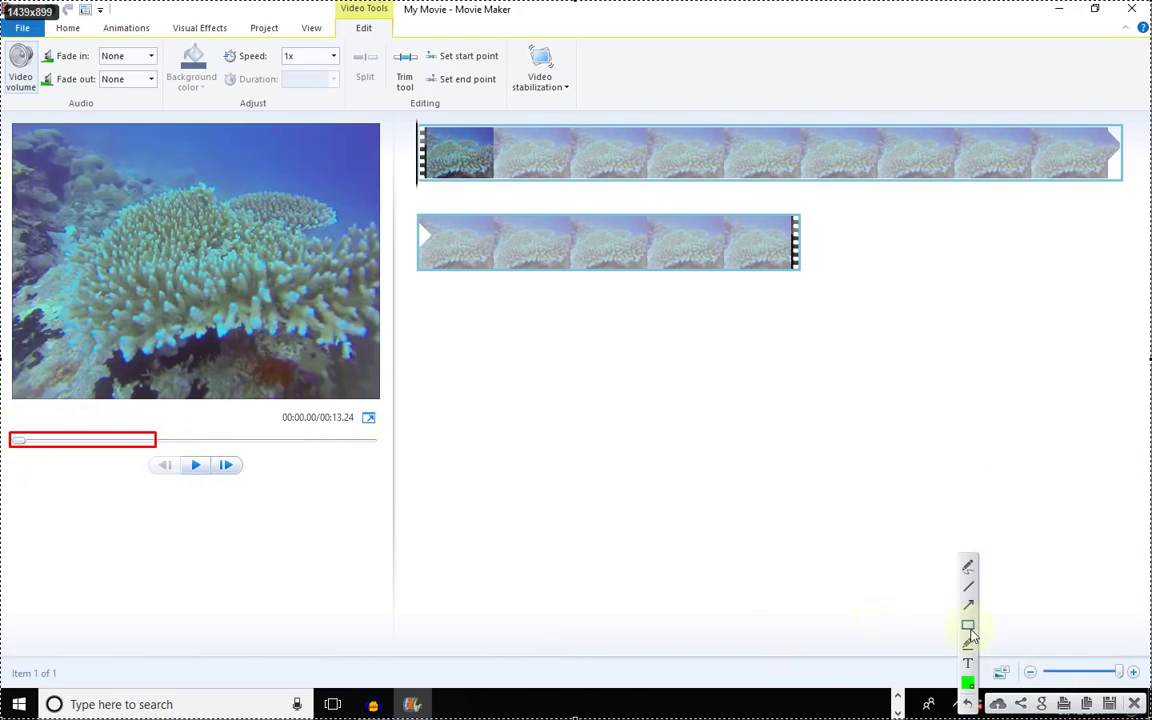
pyautogui.moveTo(159, 435)
pyautogui.mouseDown()
pyautogui.moveTo(226, 463)
pyautogui.moveTo(378, 453)
pyautogui.mouseUp()
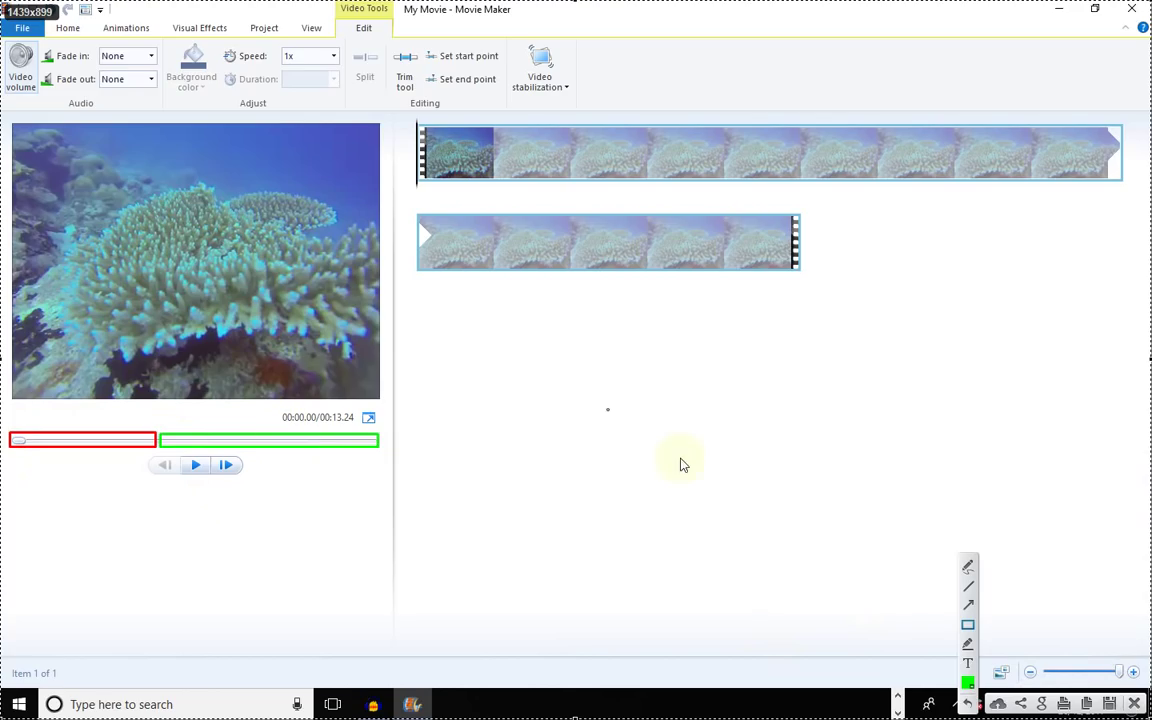
pyautogui.click(968, 683)
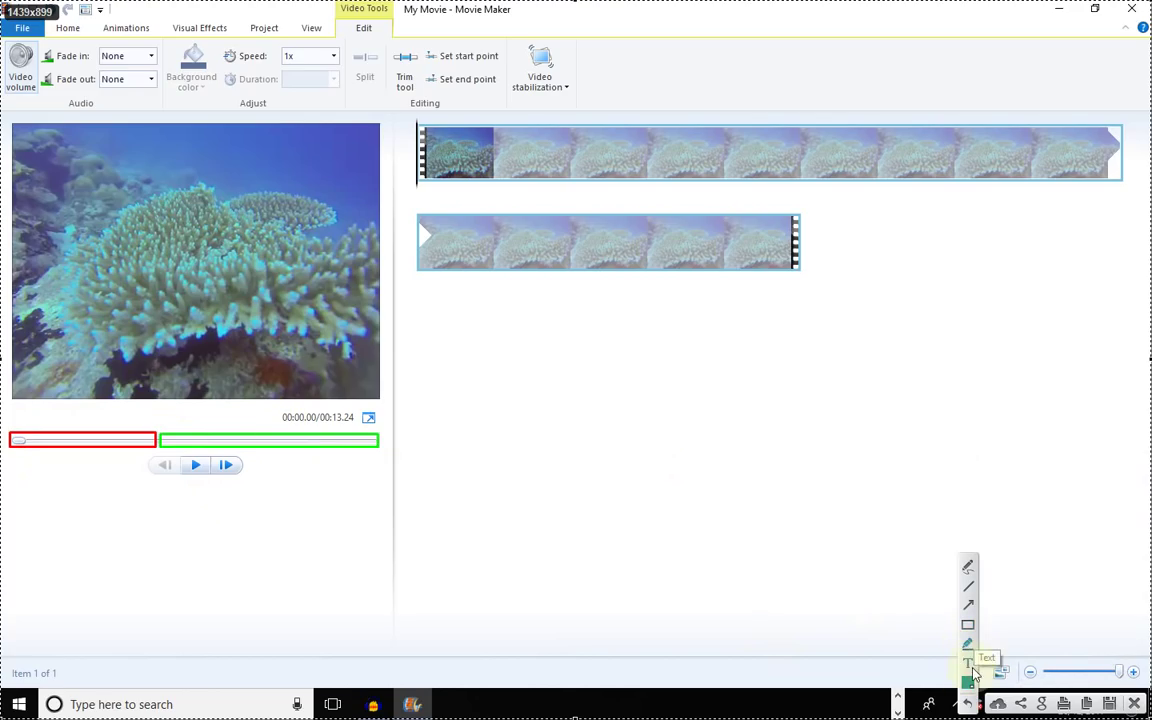
pyautogui.click(968, 682)
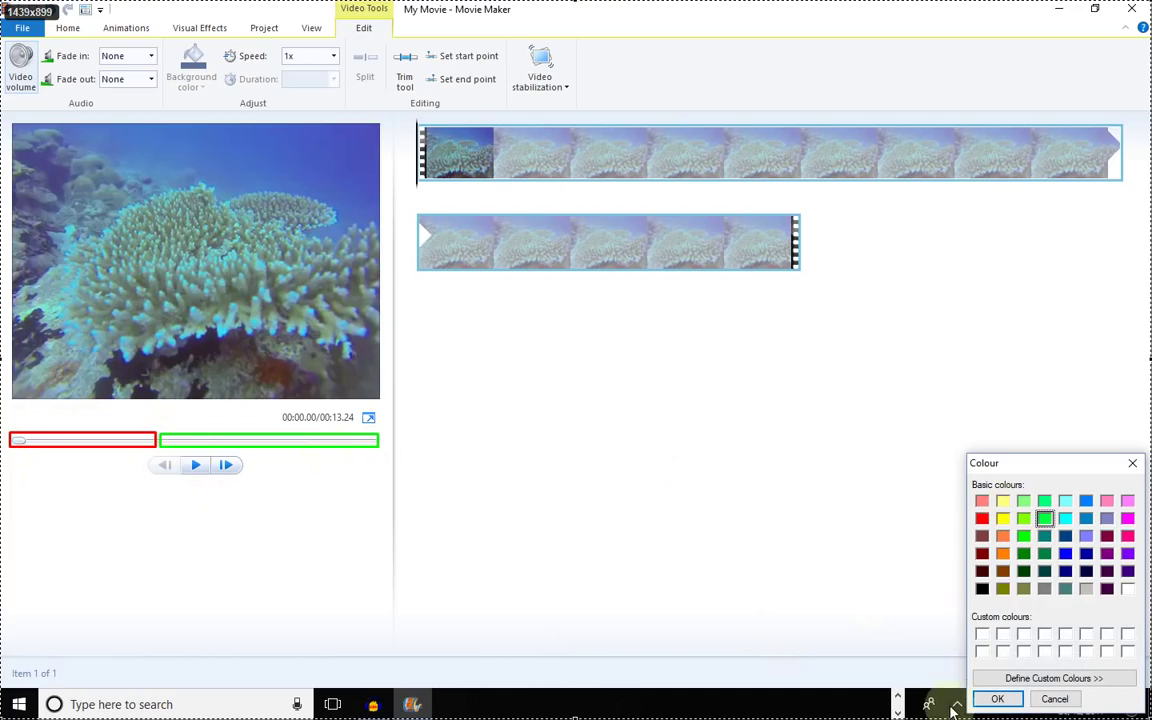
pyautogui.click(996, 698)
pyautogui.moveTo(165, 441); pyautogui.dragTo(377, 441)
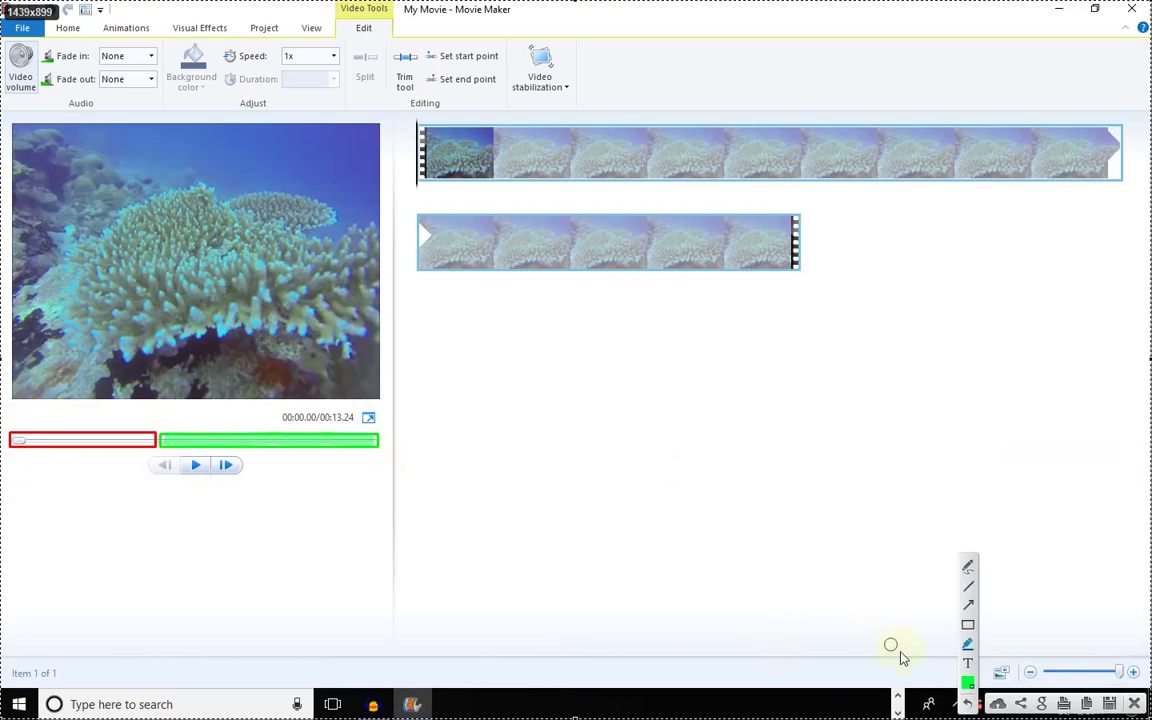
pyautogui.click(970, 679)
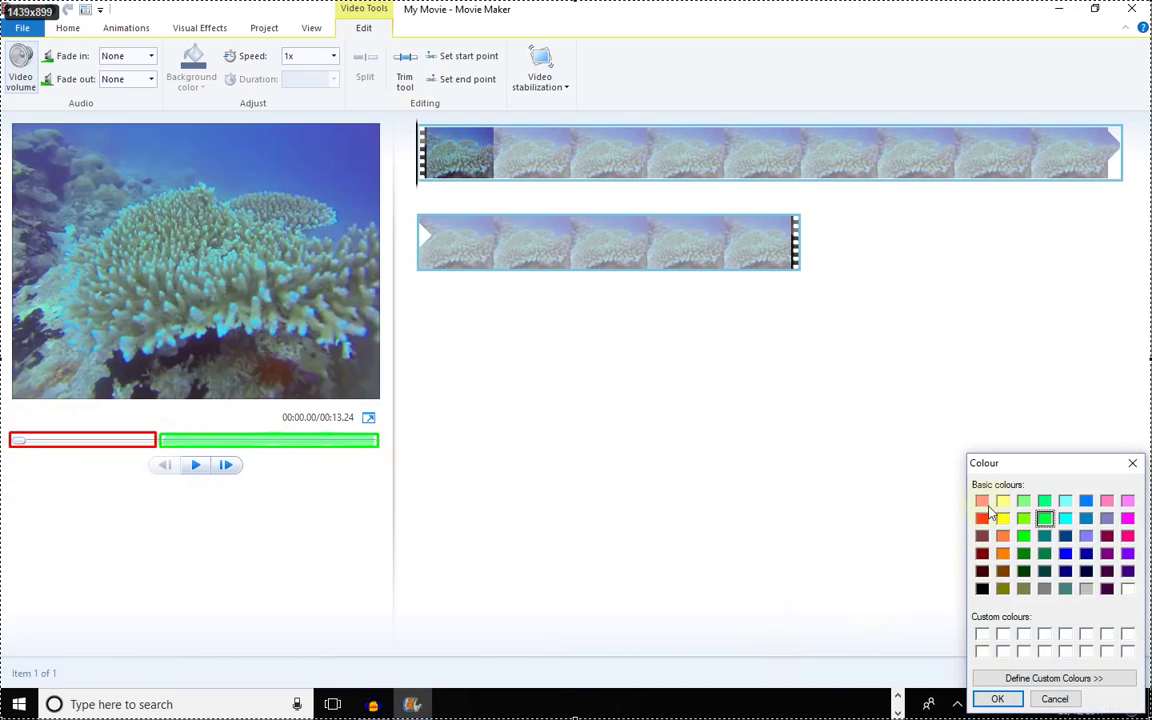
pyautogui.click(997, 698)
pyautogui.moveTo(18, 440); pyautogui.dragTo(156, 446)
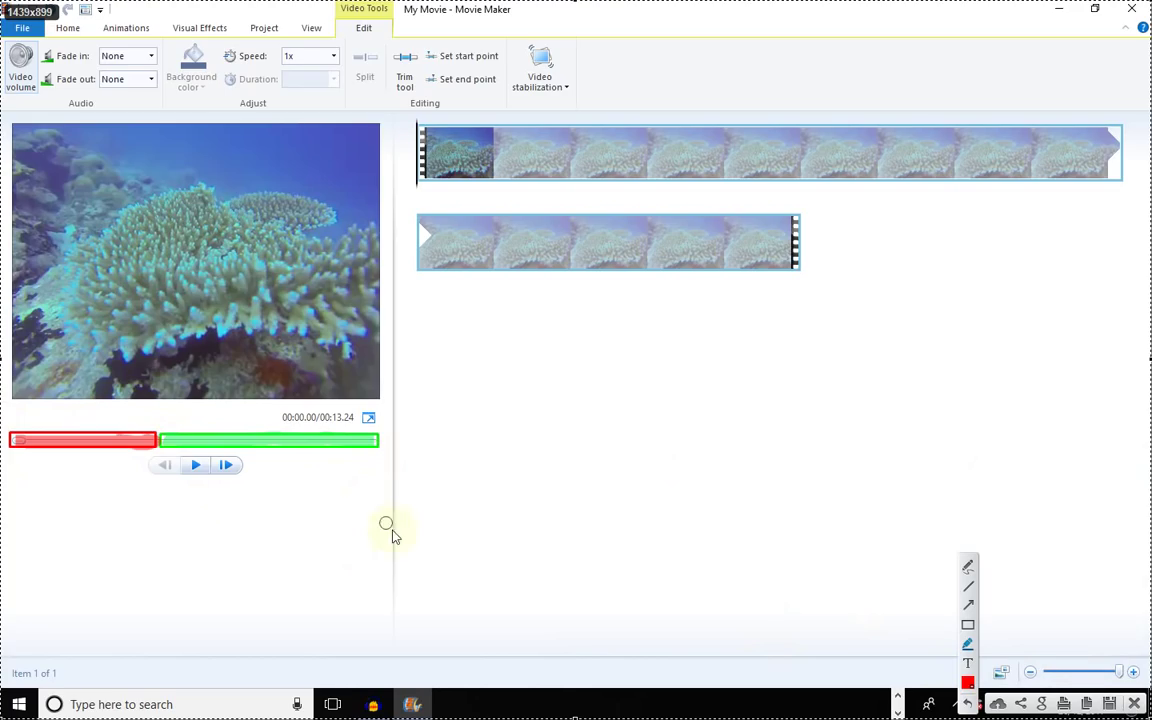
pyautogui.click(965, 606)
pyautogui.click(967, 682)
pyautogui.moveTo(13, 546); pyautogui.dragTo(64, 462)
pyautogui.moveTo(368, 548); pyautogui.dragTo(325, 462)
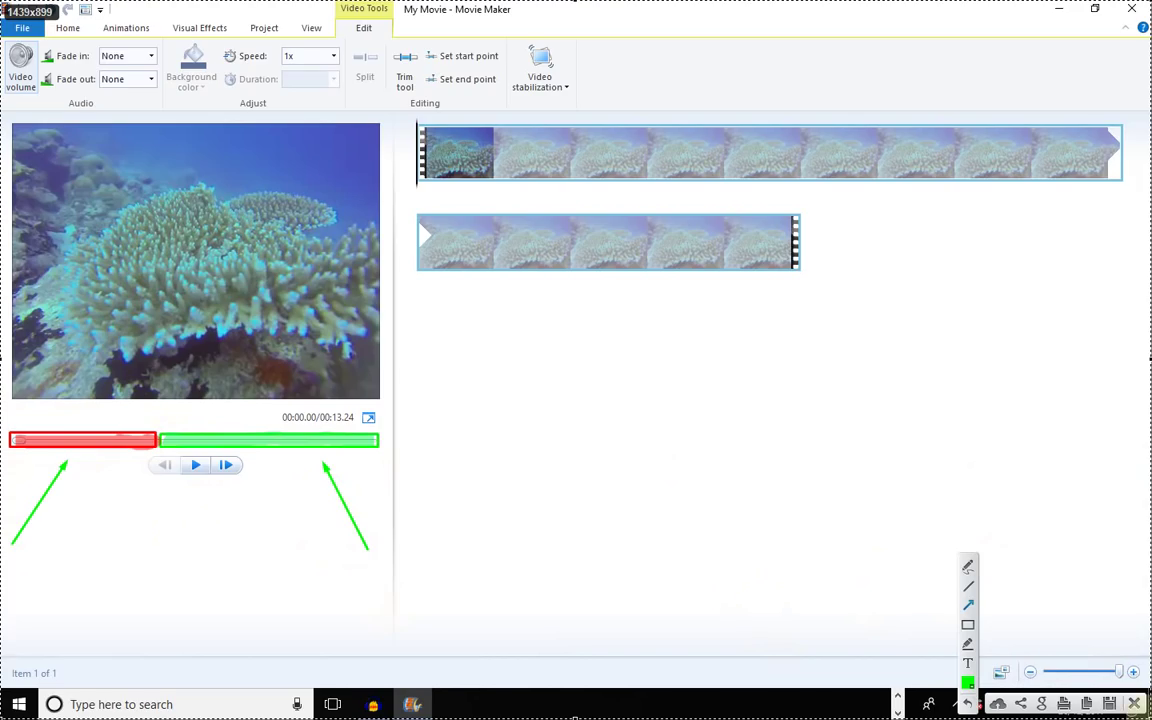
pyautogui.click(1134, 705)
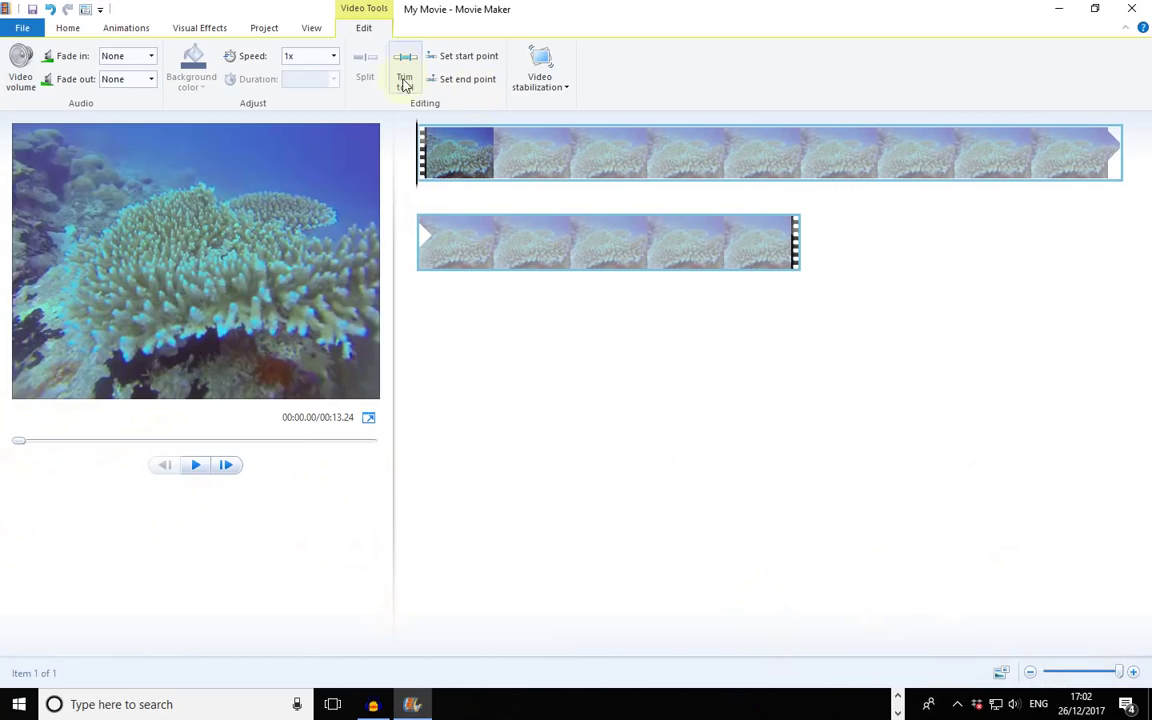
# Step: Open the Trim tool for the HardCoral clip, showing start 0.00s and end 13.24s
pyautogui.click(405, 80)
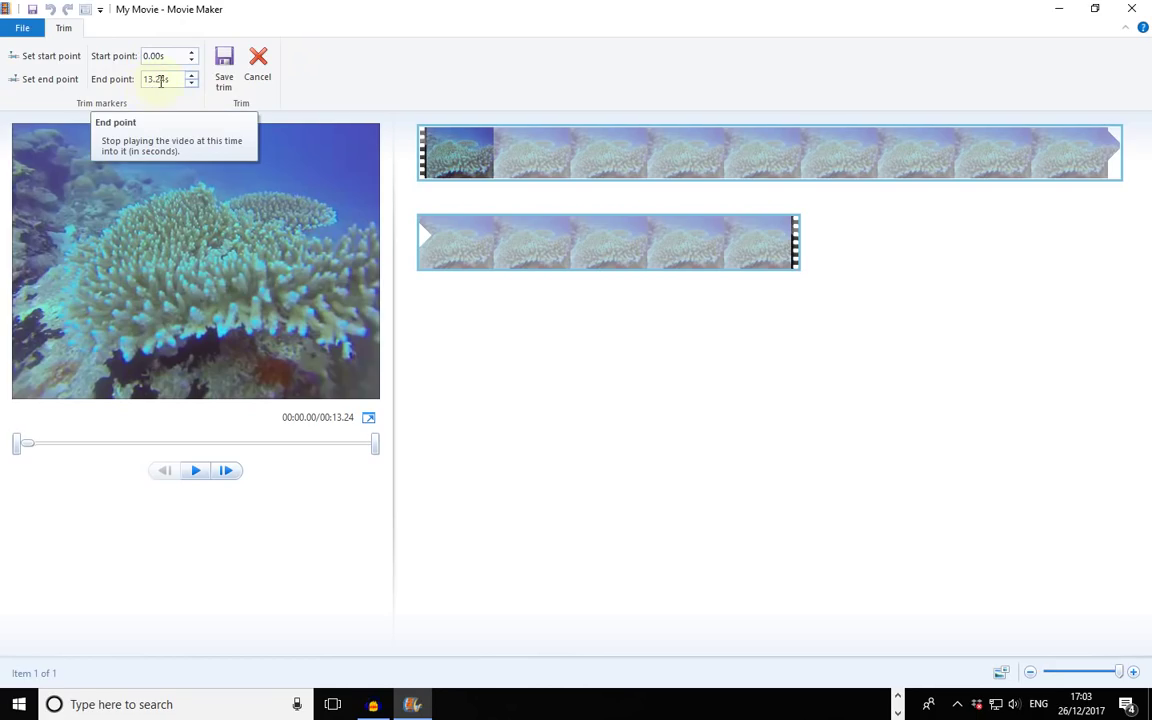
pyautogui.press('Print')
pyautogui.moveTo(2, 2); pyautogui.dragTo(1135, 676)
pyautogui.click(1135, 591)
pyautogui.click(971, 501)
pyautogui.moveTo(88, 71); pyautogui.dragTo(200, 89)
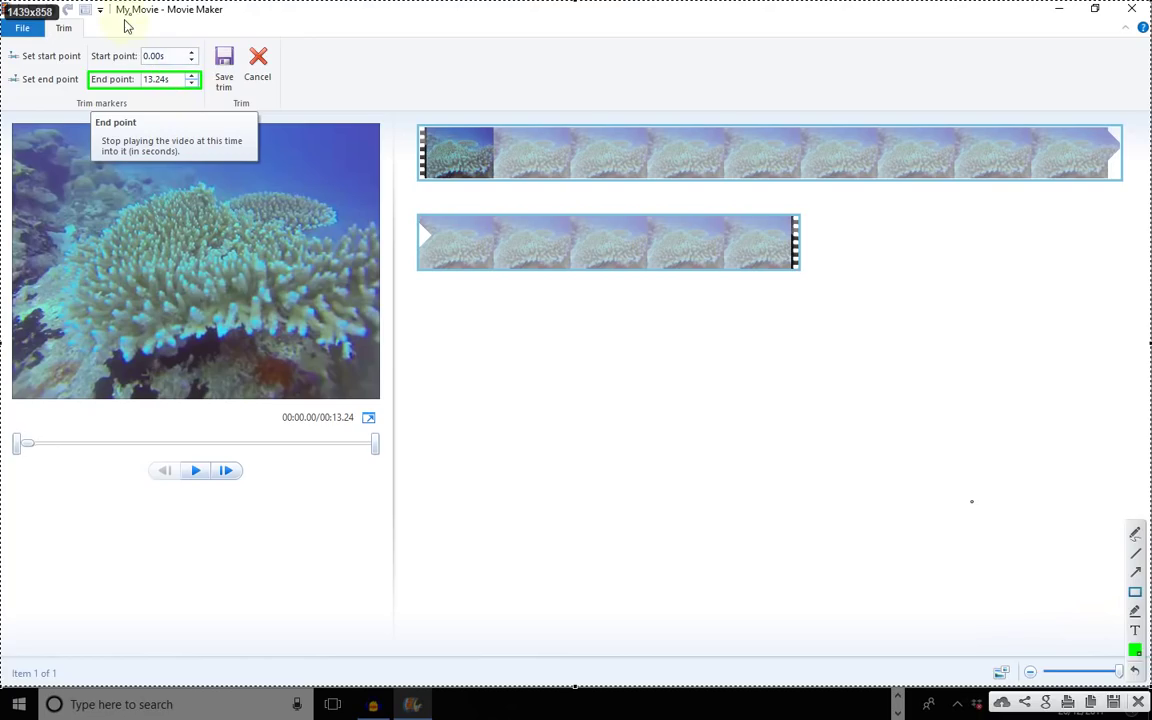
pyautogui.moveTo(140, 48); pyautogui.dragTo(199, 66)
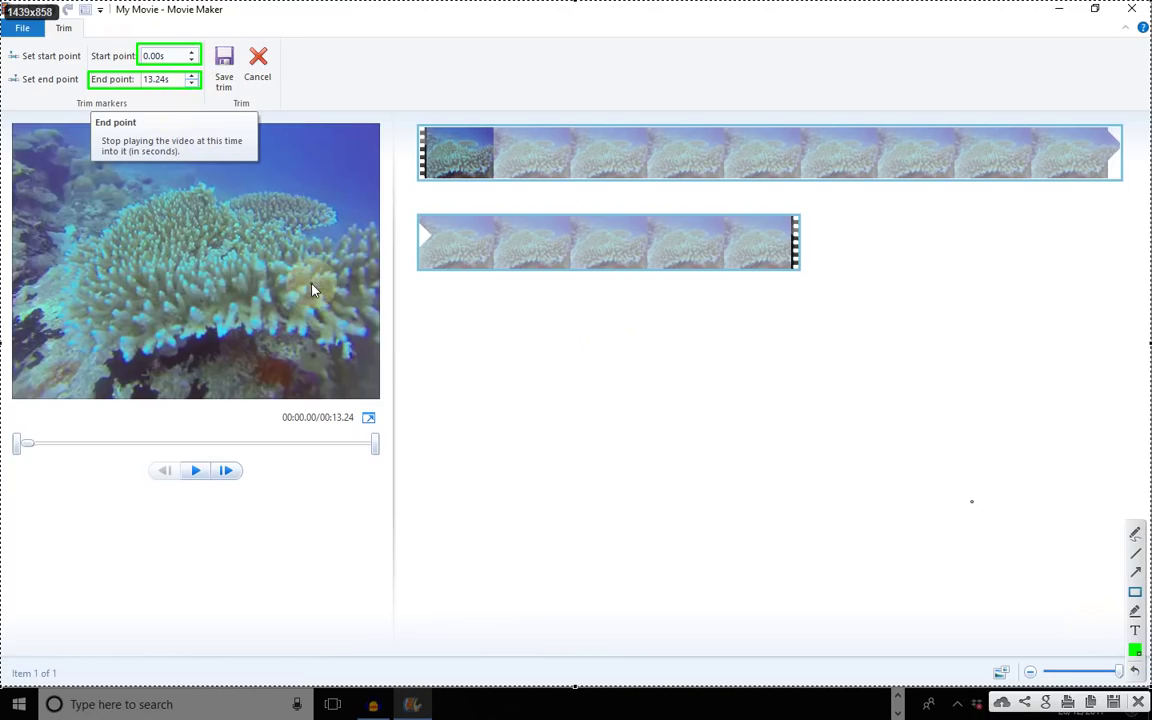
pyautogui.click(1141, 705)
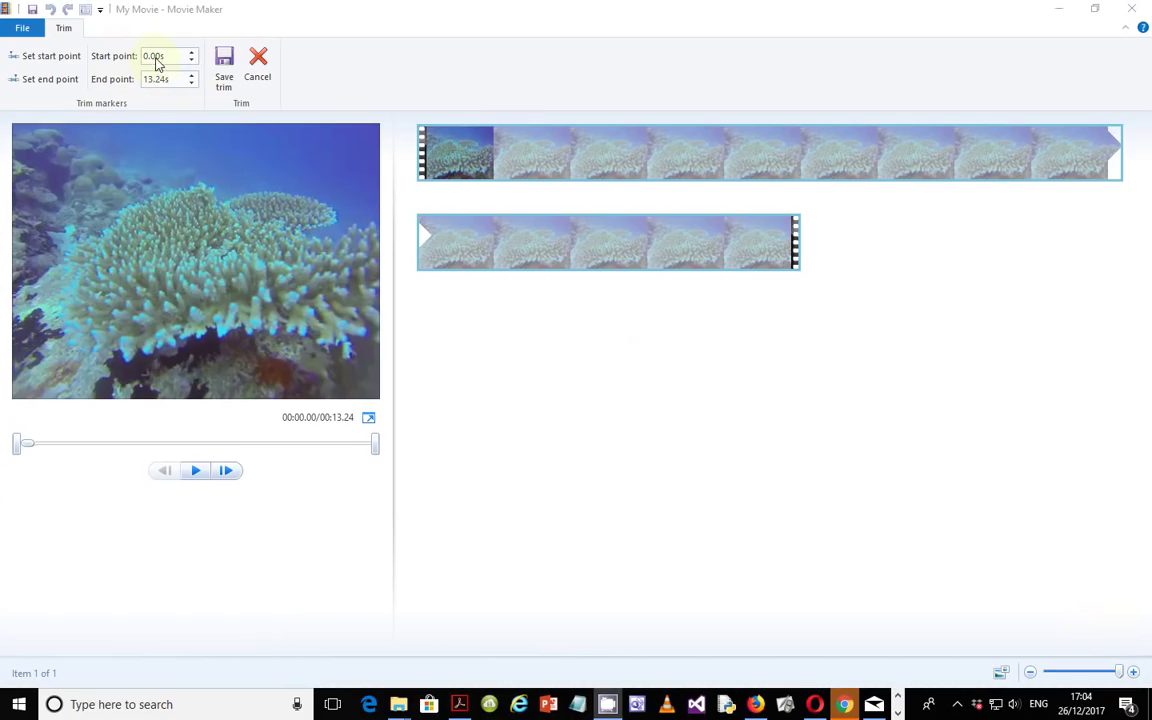
# Step: Set the clip's start point to 4.24 s so it runs 9 seconds
pyautogui.click(160, 56)
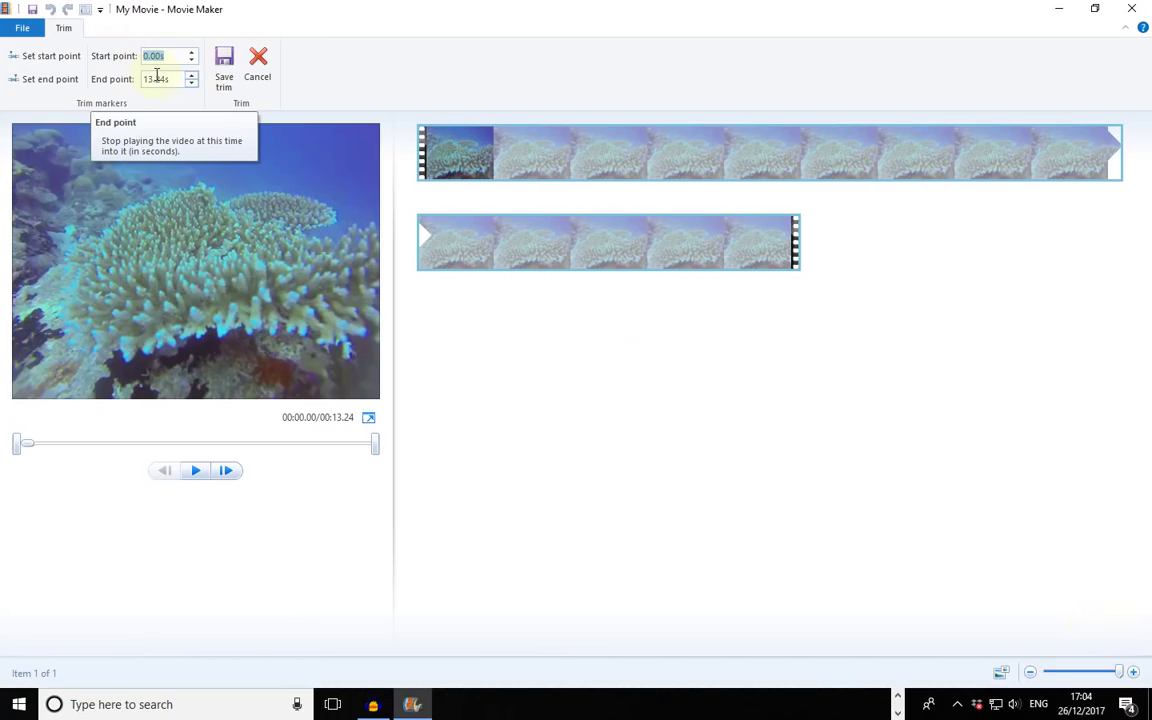
pyautogui.write('4.24')
pyautogui.click(225, 62)
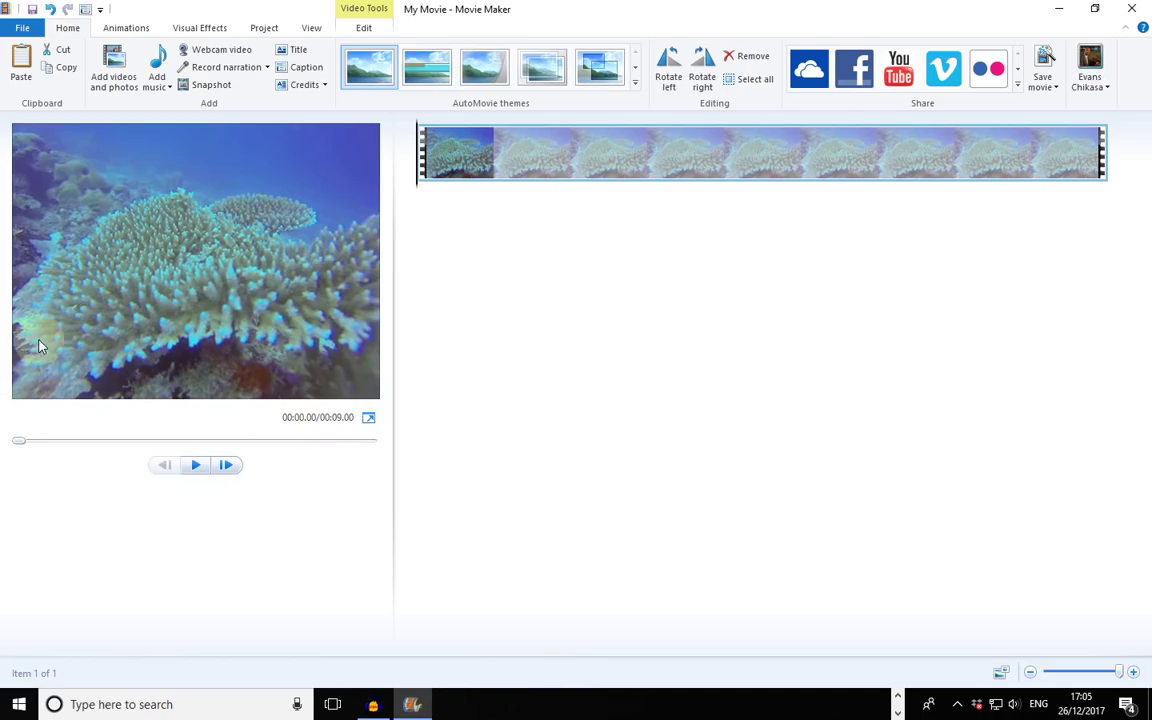
# Step: Box the 00:09.00 clip duration with an on-screen rectangle annotation, then clear the markup
pyautogui.press('Print')
pyautogui.moveTo(0, 0)
pyautogui.mouseDown()
pyautogui.moveTo(116, 110)
pyautogui.moveTo(1151, 719)
pyautogui.mouseUp()
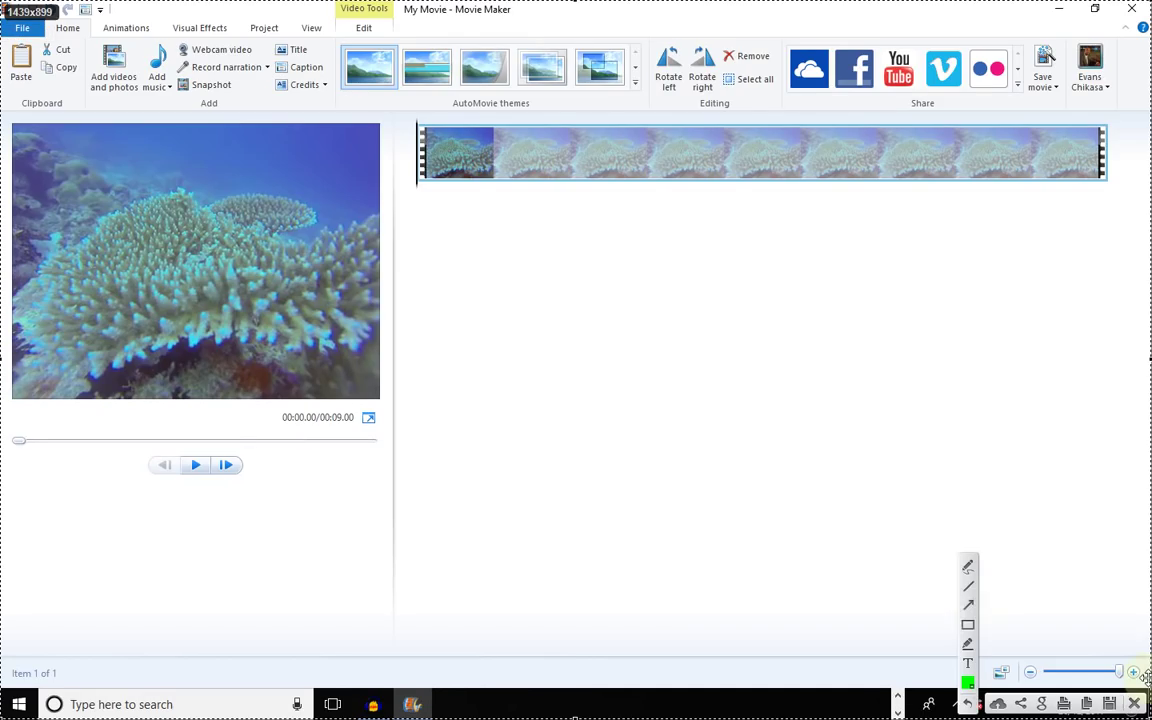
pyautogui.click(968, 624)
pyautogui.moveTo(241, 403); pyautogui.dragTo(385, 432)
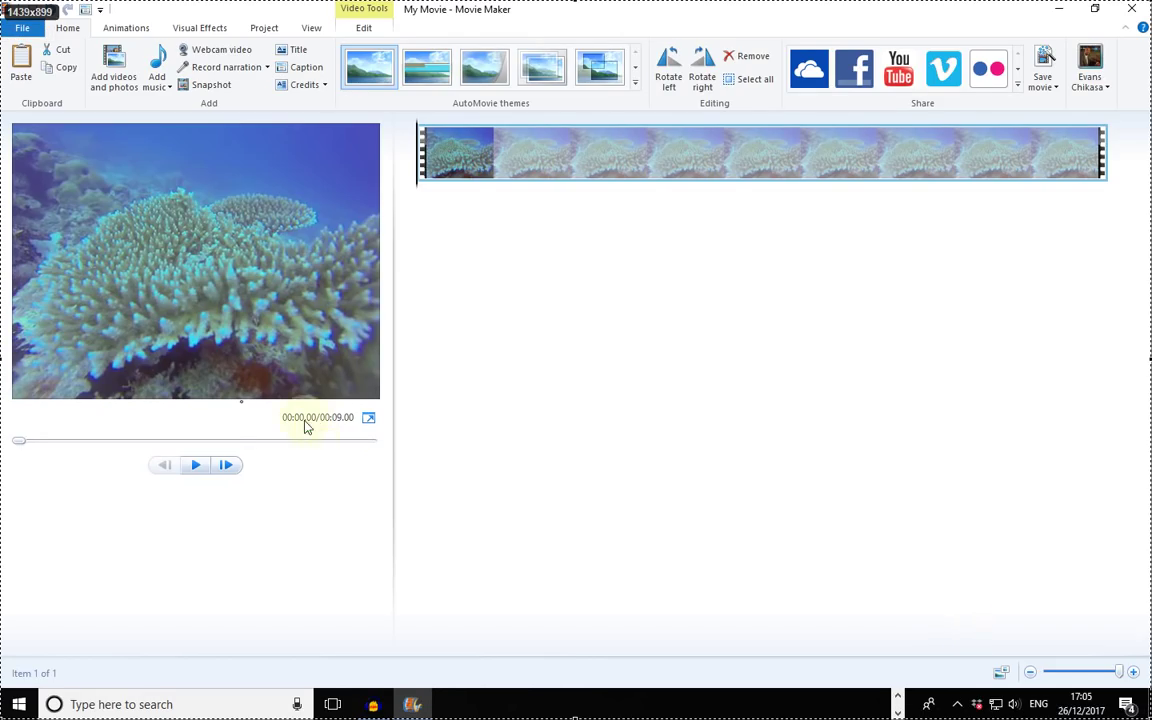
pyautogui.moveTo(320, 410); pyautogui.dragTo(361, 428)
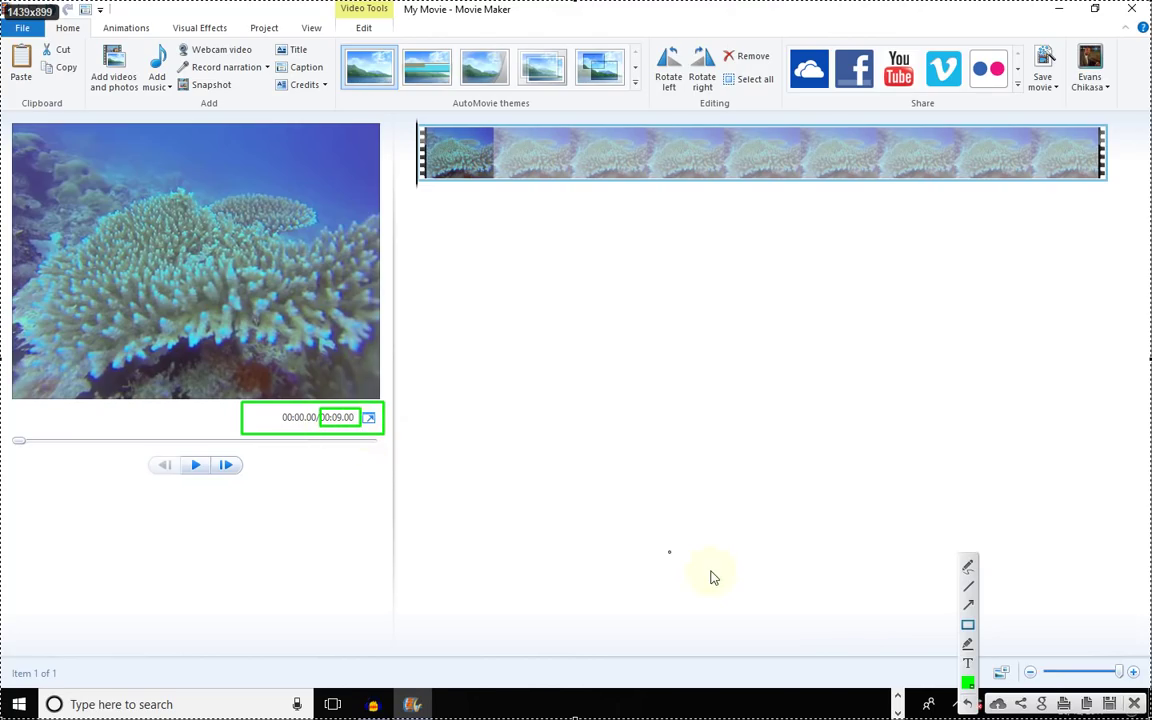
pyautogui.click(1134, 704)
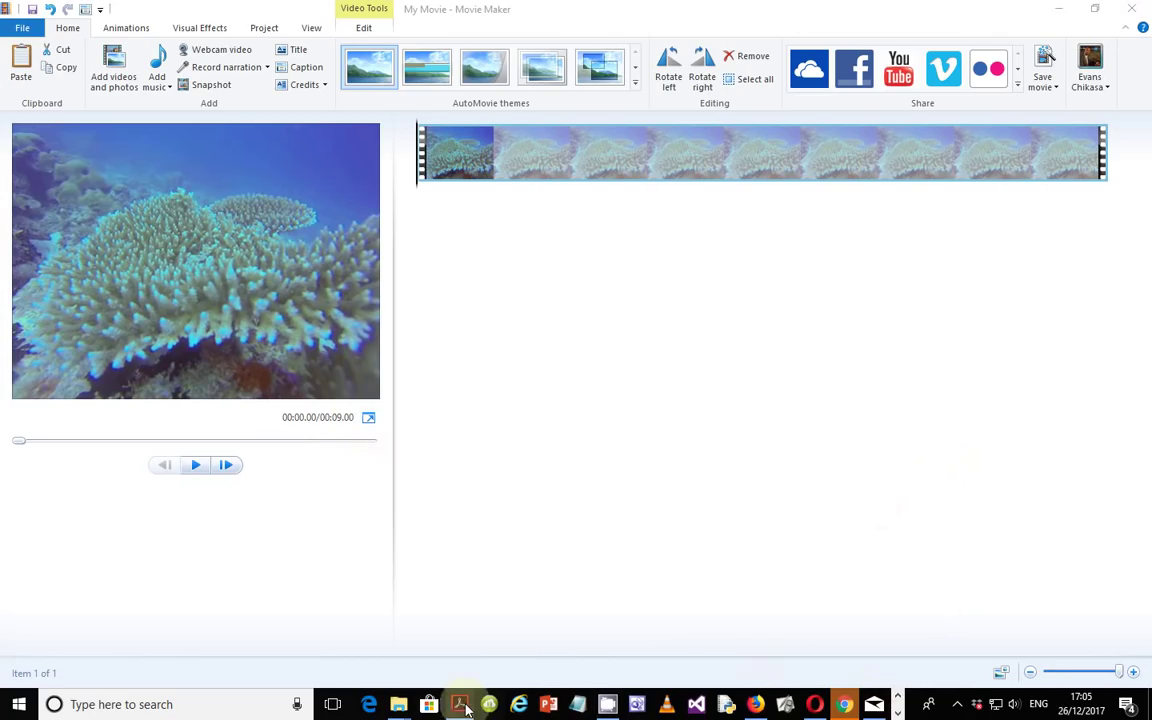
pyautogui.click(459, 704)
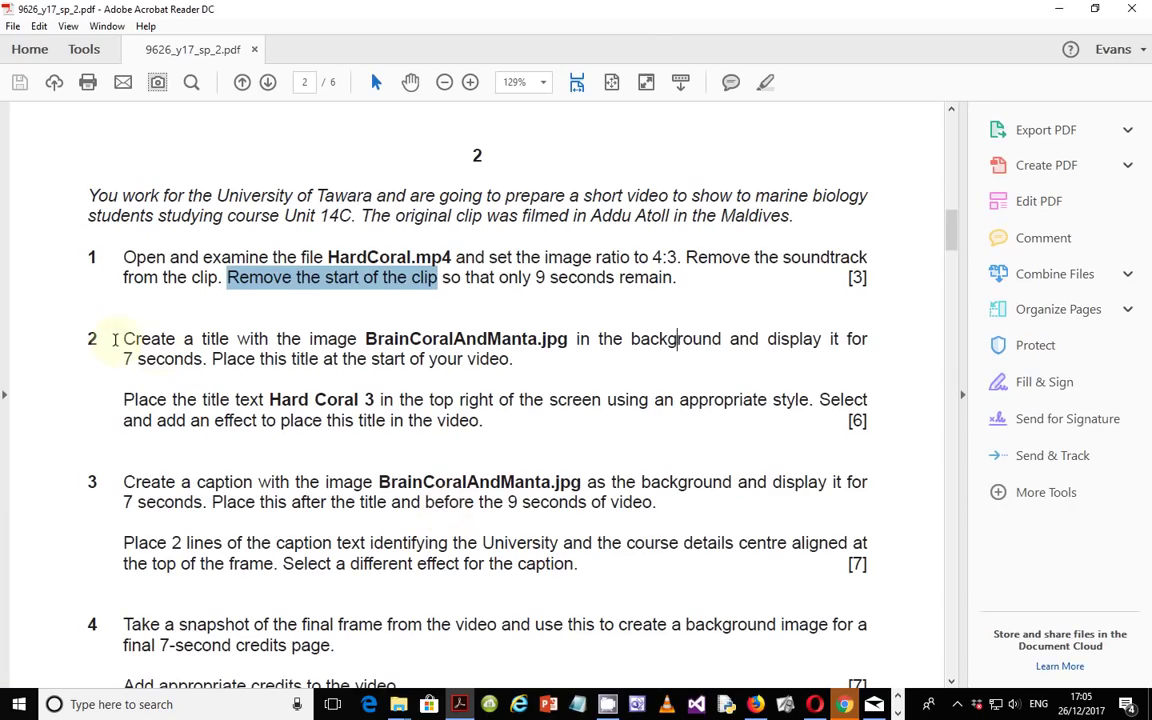
# Step: Reread question 2 in the PDF, then begin adding a photo in Movie Maker
pyautogui.moveTo(119, 338); pyautogui.dragTo(537, 341)
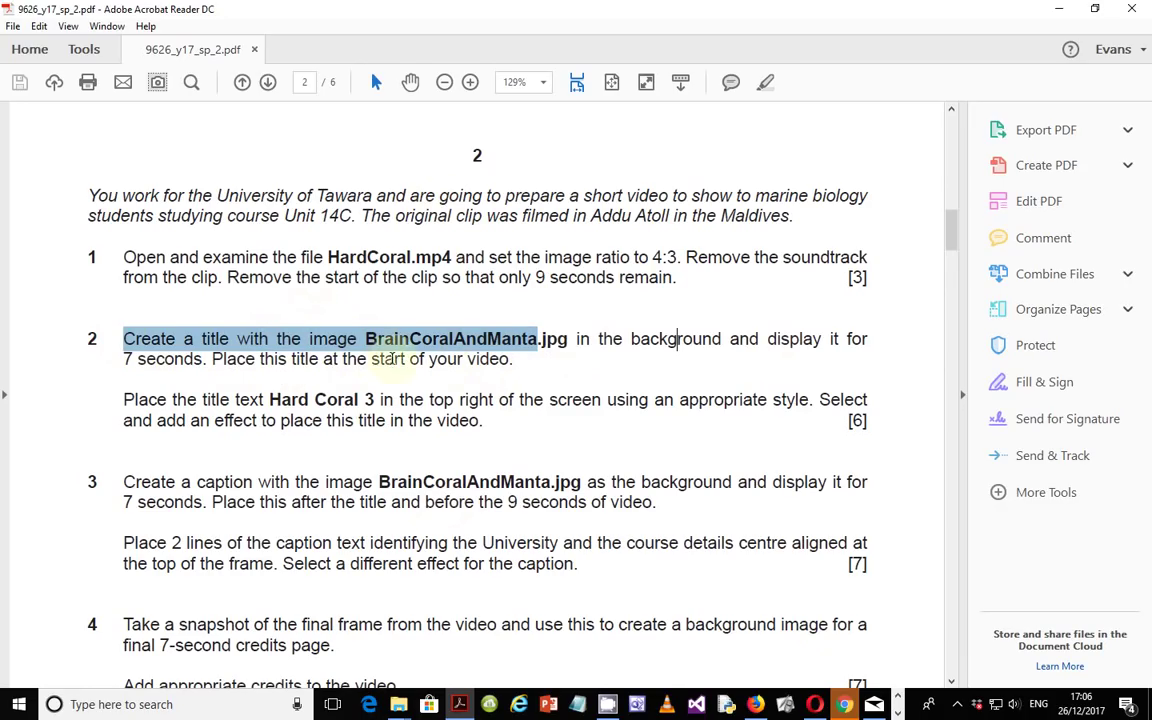
pyautogui.click(382, 347)
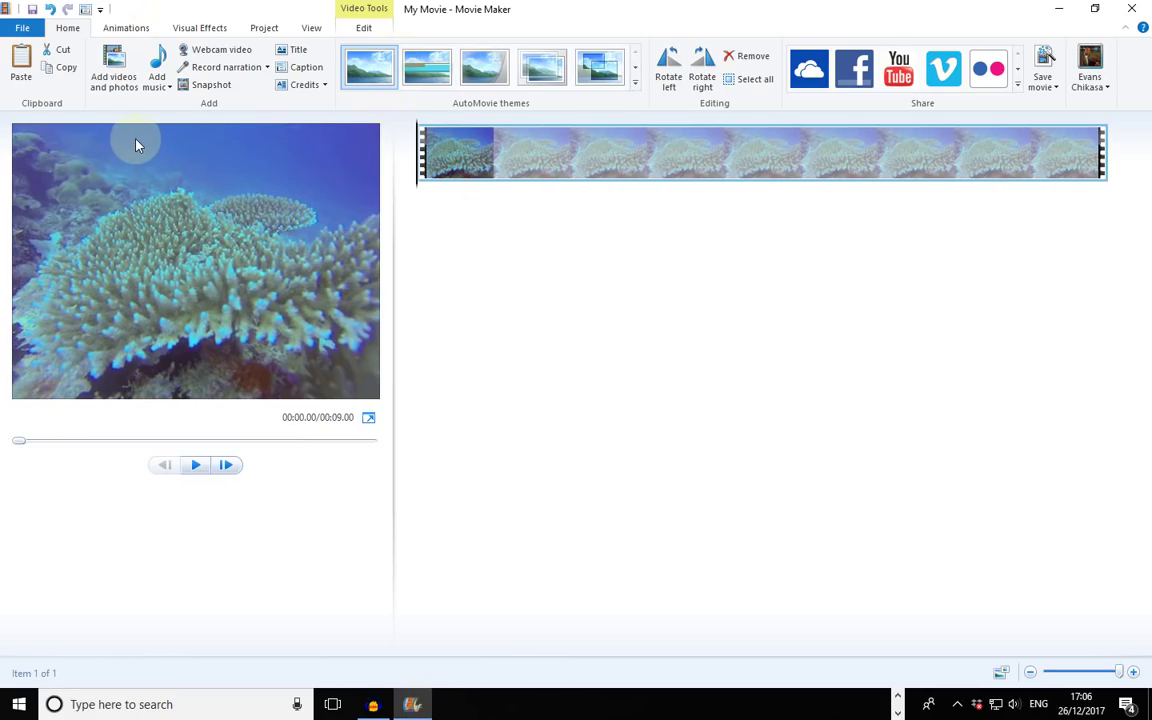
pyautogui.click(115, 70)
# Step: Add BrainCoralAndManta.JPG and place it before the HardCoral clip as a 7-second opener
pyautogui.click(512, 178)
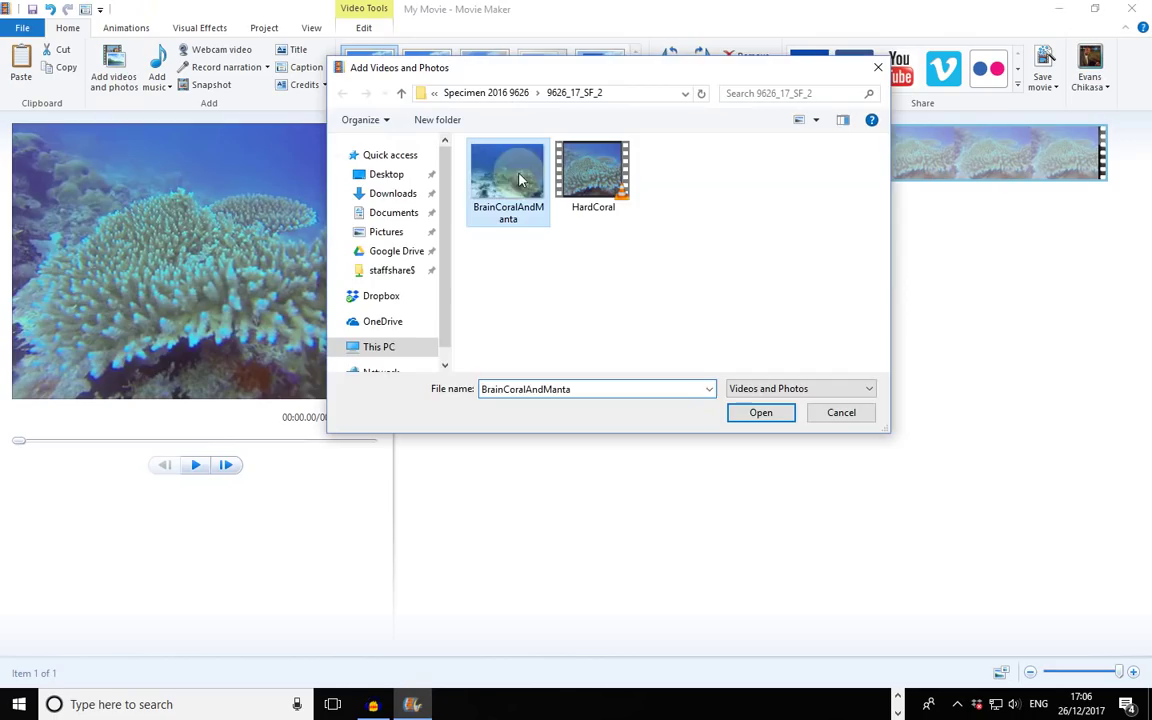
pyautogui.click(760, 413)
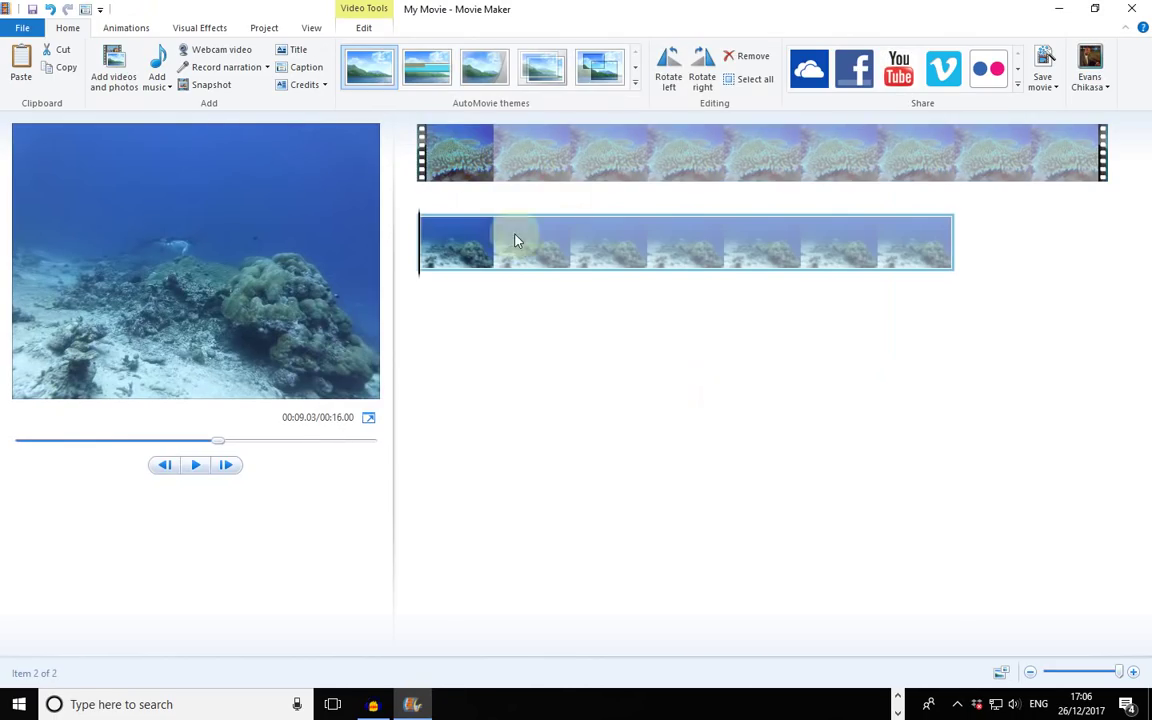
pyautogui.moveTo(487, 262); pyautogui.dragTo(415, 178)
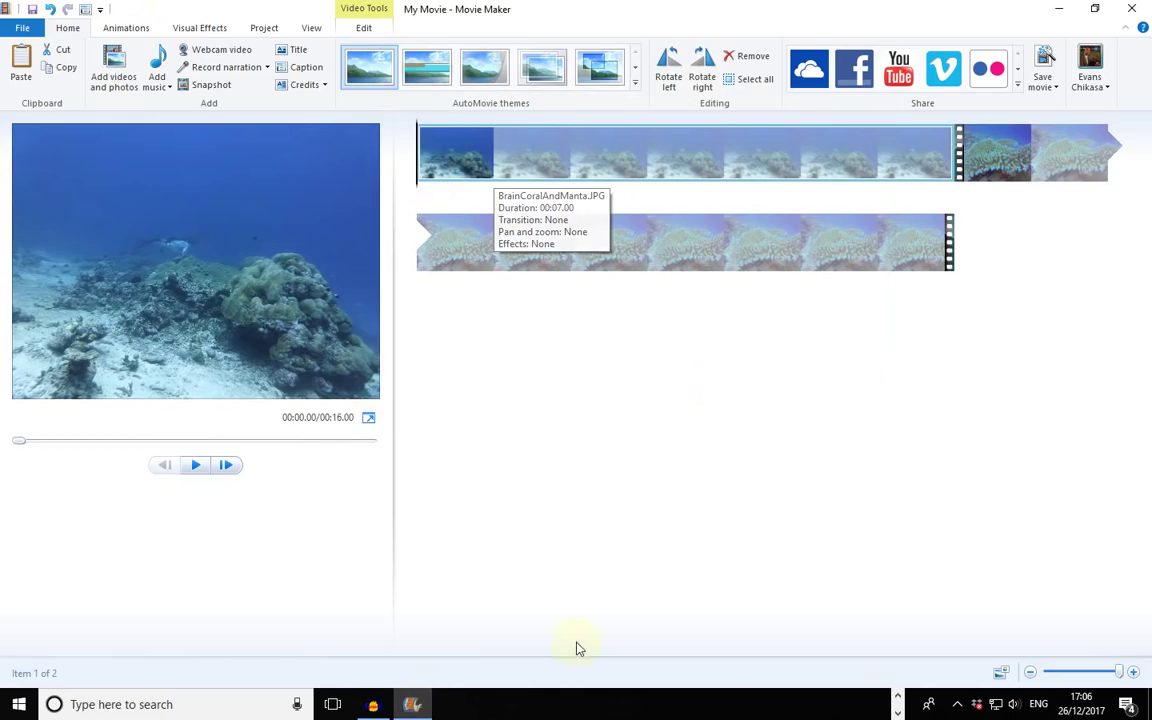
pyautogui.click(880, 700)
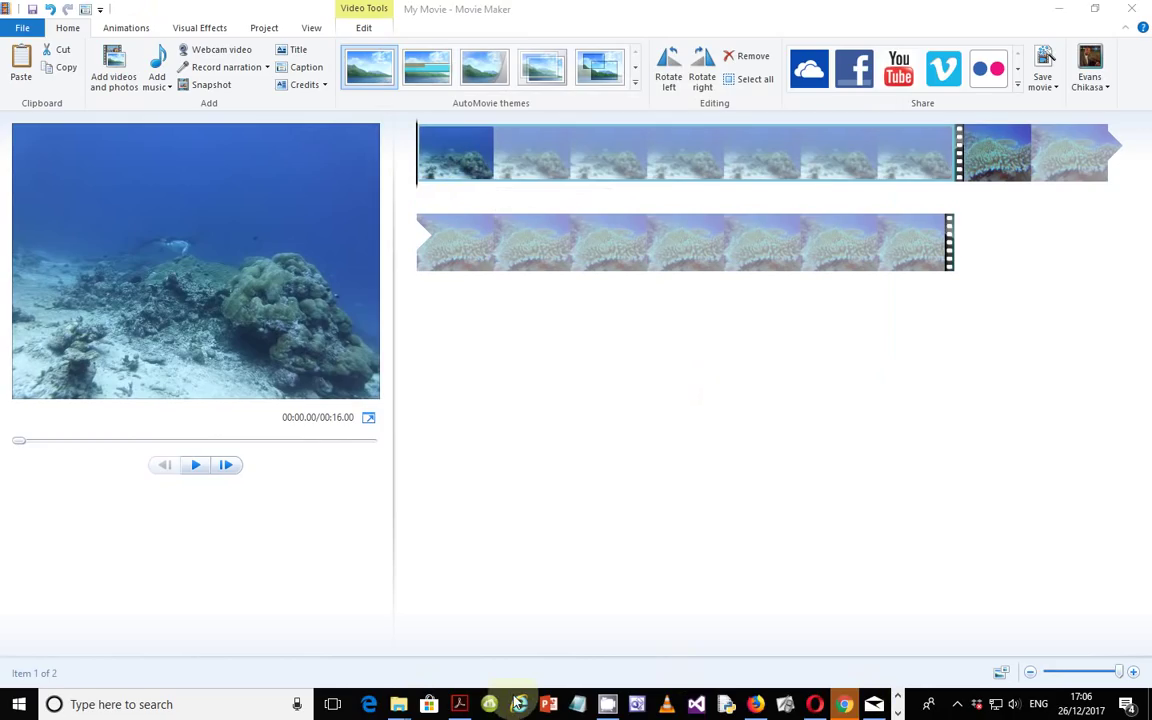
# Step: Bring the task sheet back to reread question 2's title instructions on page 2
pyautogui.click(459, 704)
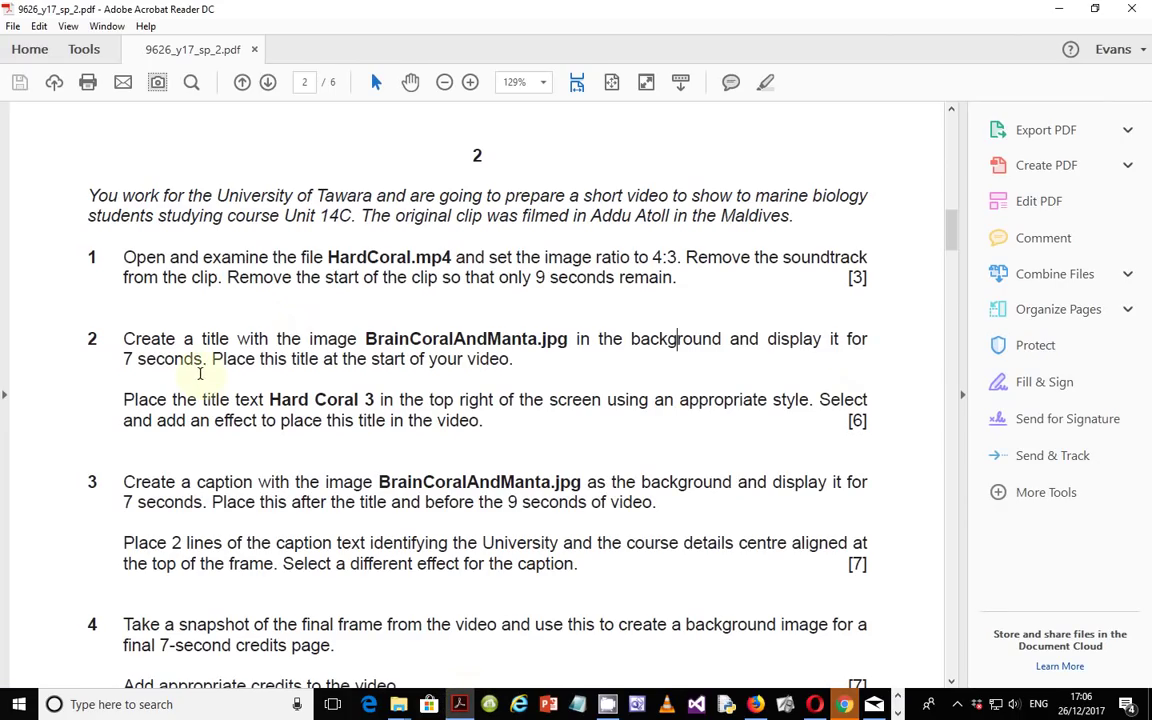
pyautogui.click(384, 340)
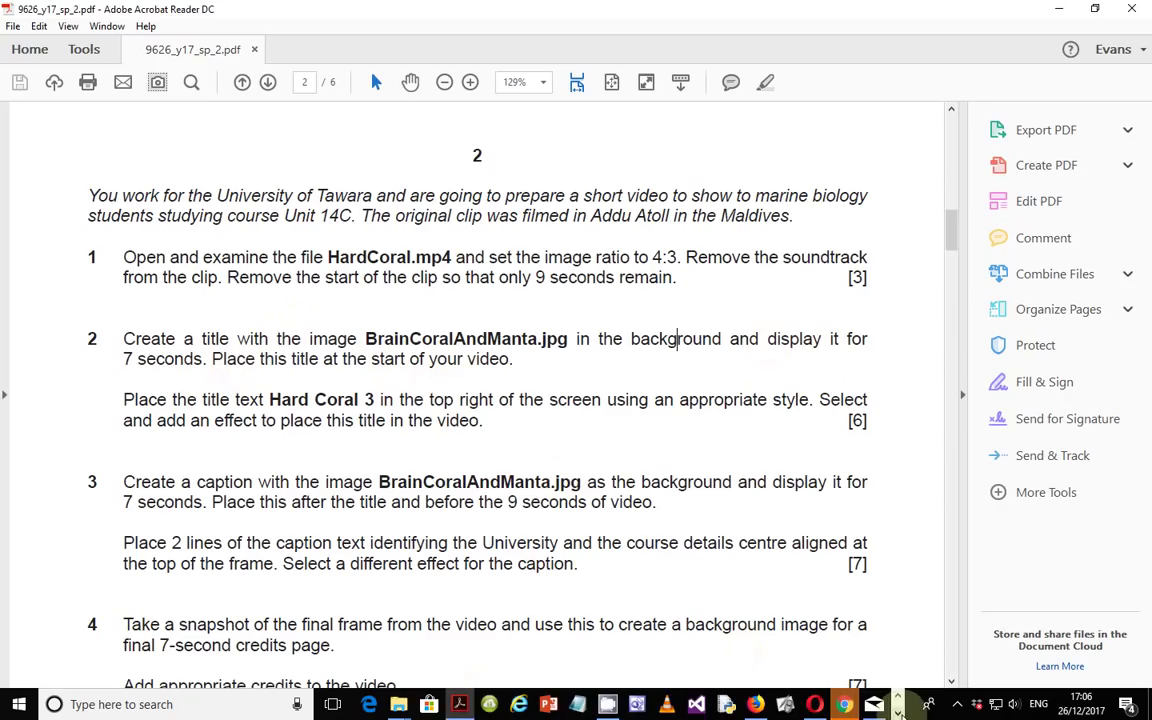
# Step: Confirm in Movie Maker that the BrainCoralAndManta image clip lasts 7.00 seconds
pyautogui.click(428, 700)
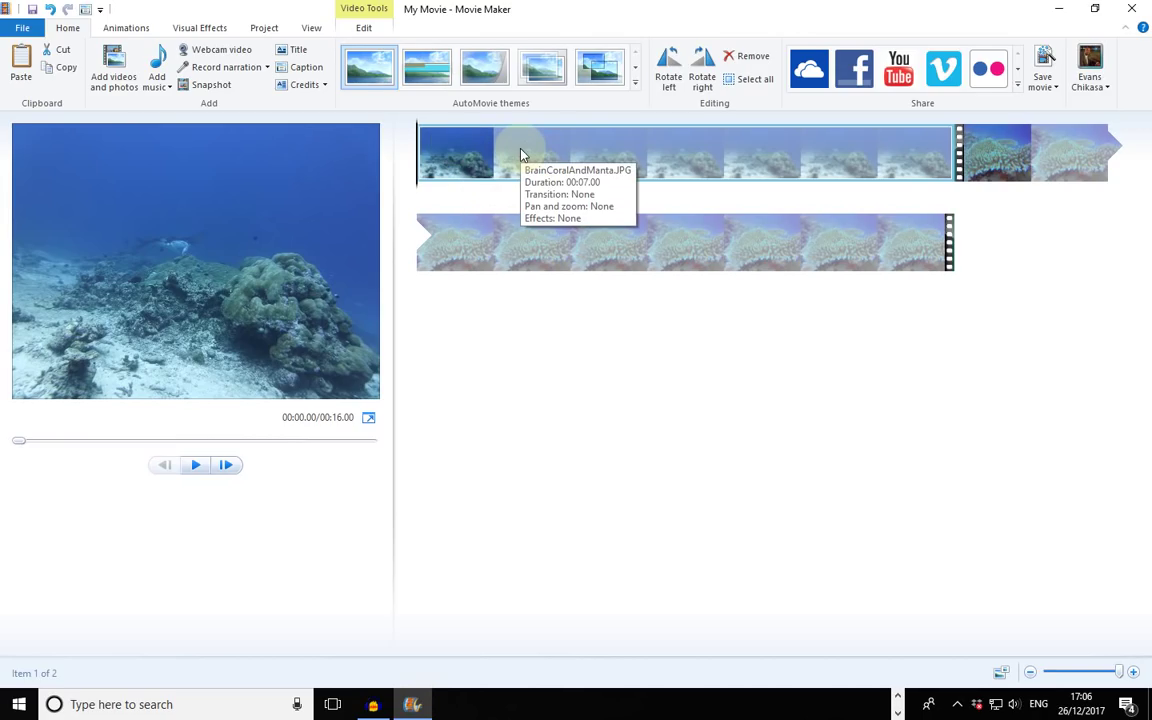
pyautogui.click(366, 32)
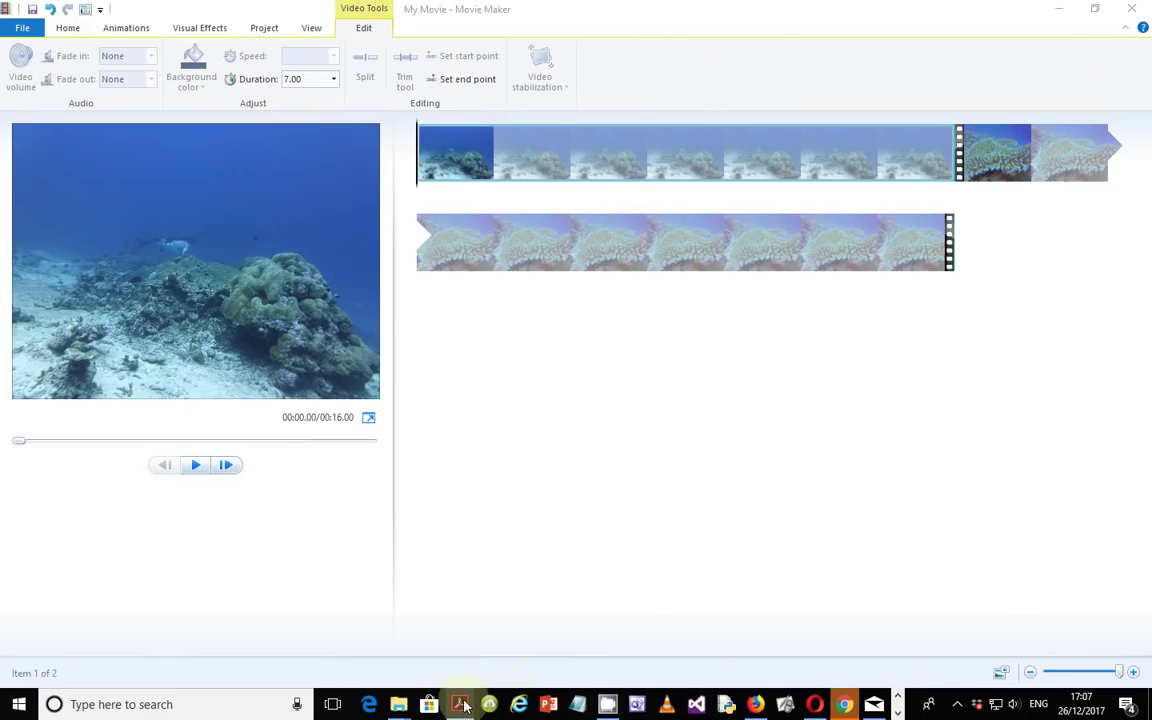
pyautogui.click(459, 704)
# Step: Copy the title text 'Hard Coral 3' from question 2, then return to Movie Maker
pyautogui.moveTo(123, 399); pyautogui.dragTo(371, 400)
pyautogui.click(281, 440)
pyautogui.rightClick(373, 400)
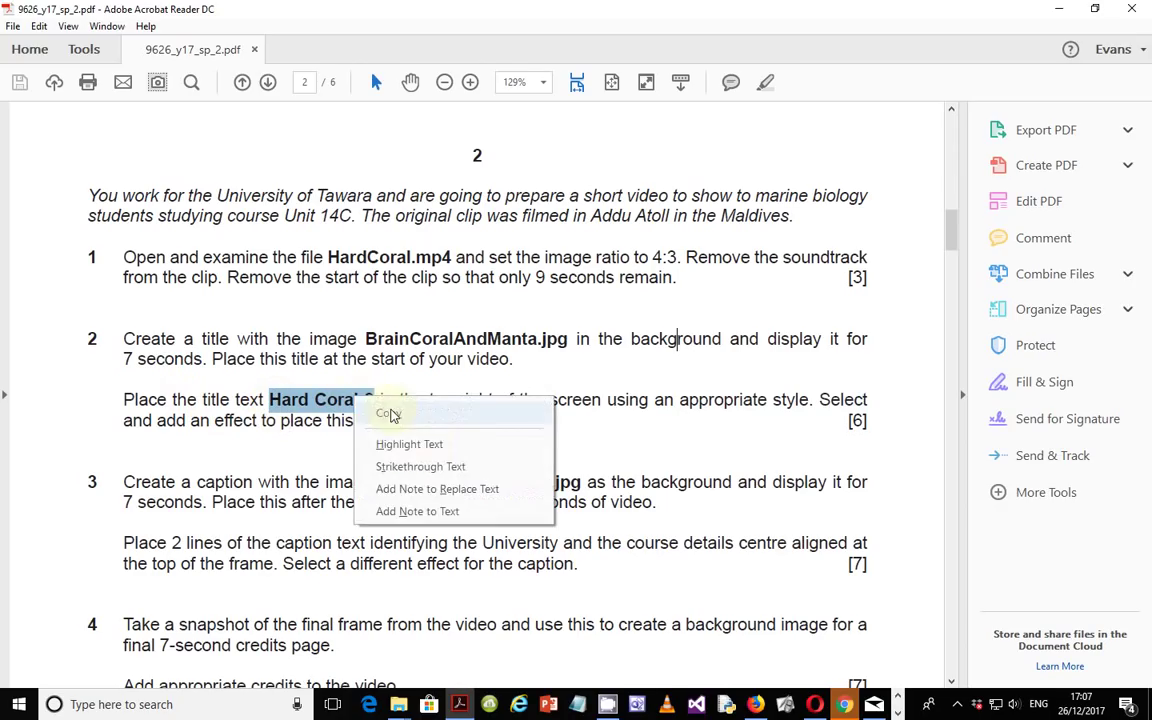
pyautogui.click(391, 415)
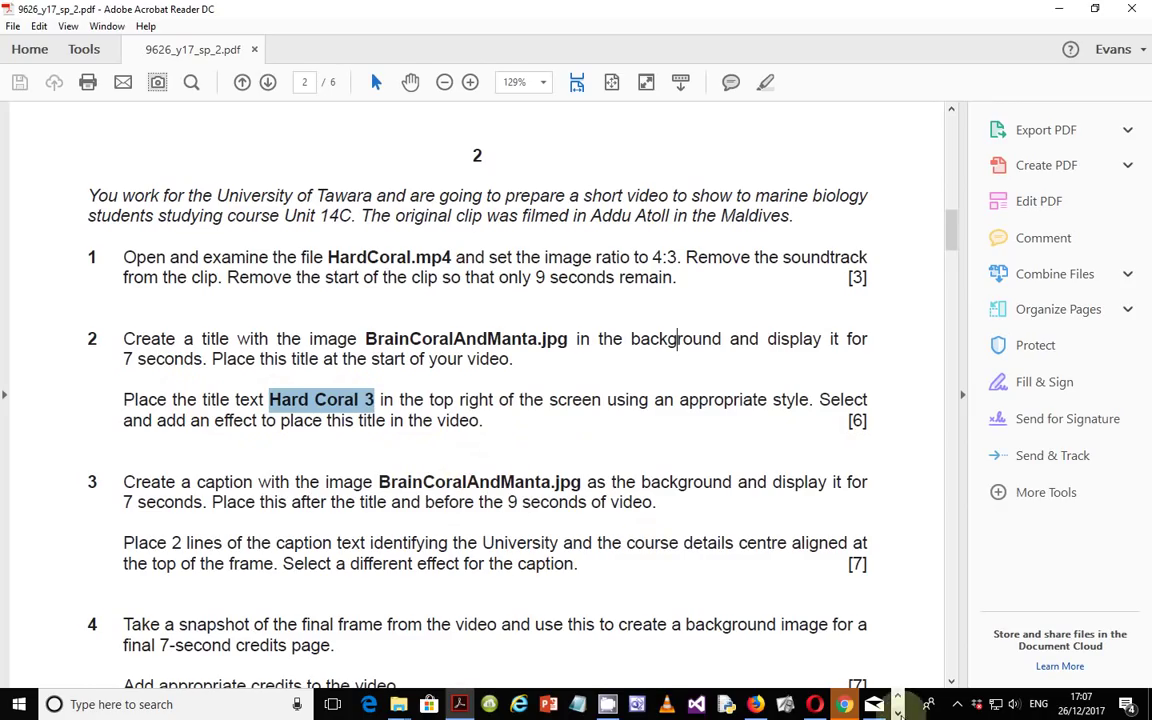
pyautogui.hotkey('alt', 'Tab')
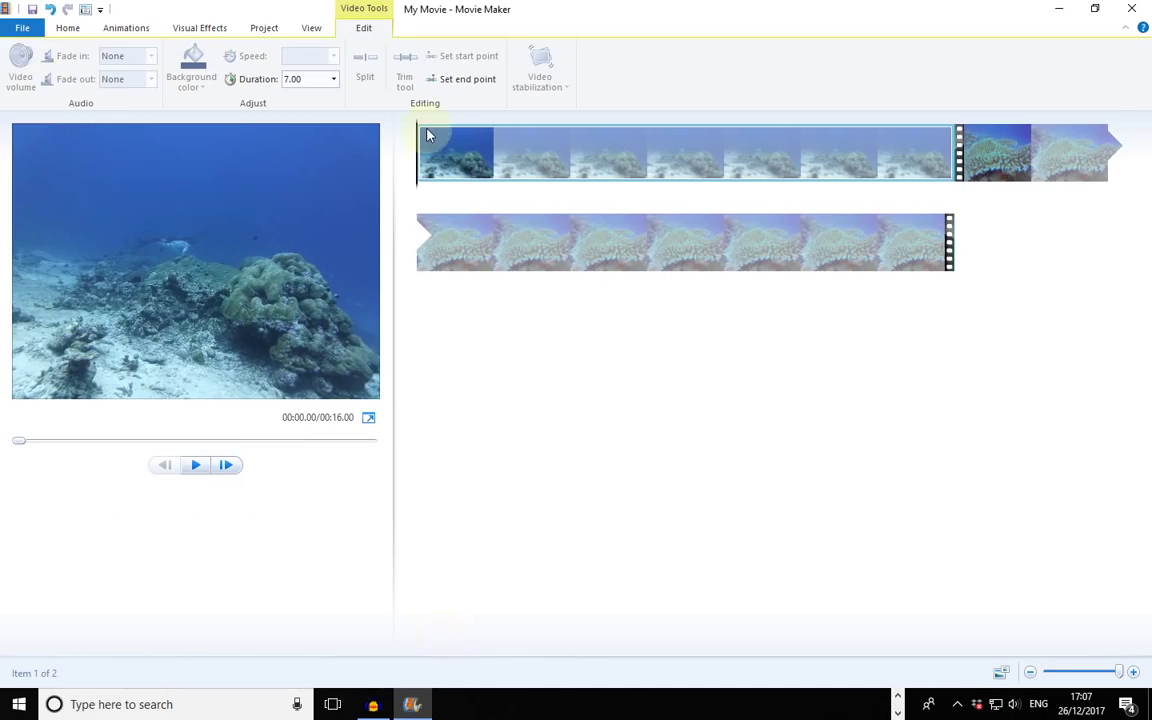
# Step: Caption the opening image with 'Hard Coral 3' and move it to the top-right corner
pyautogui.click(68, 30)
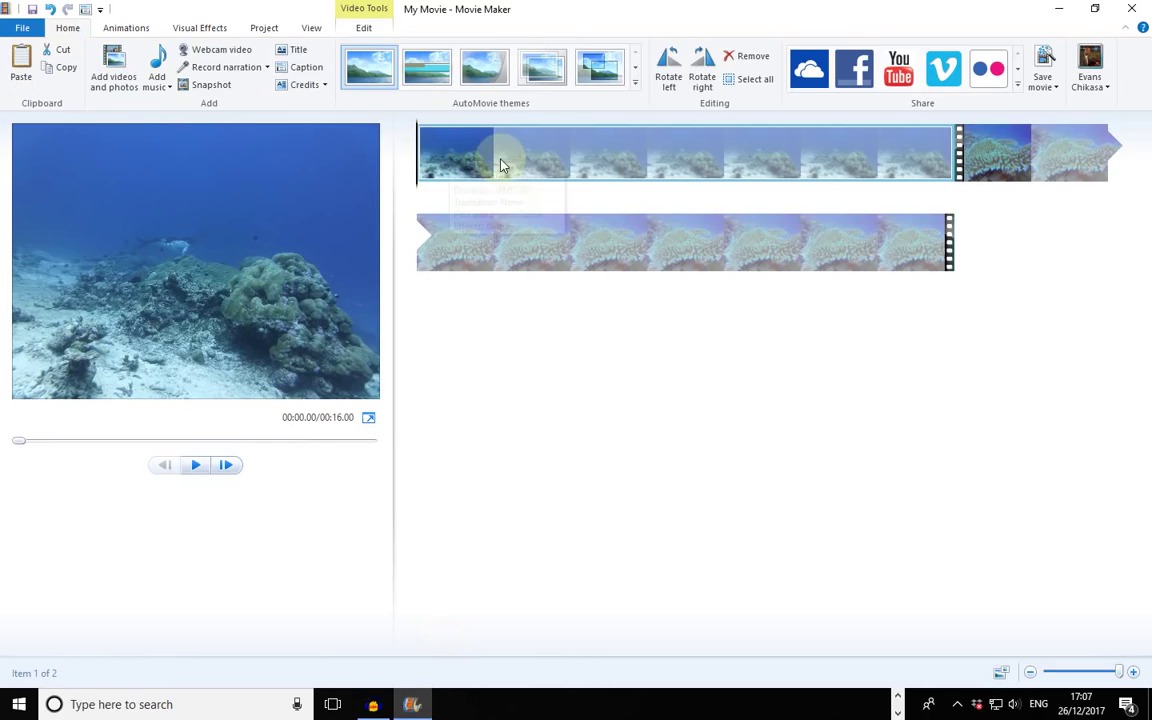
pyautogui.click(306, 67)
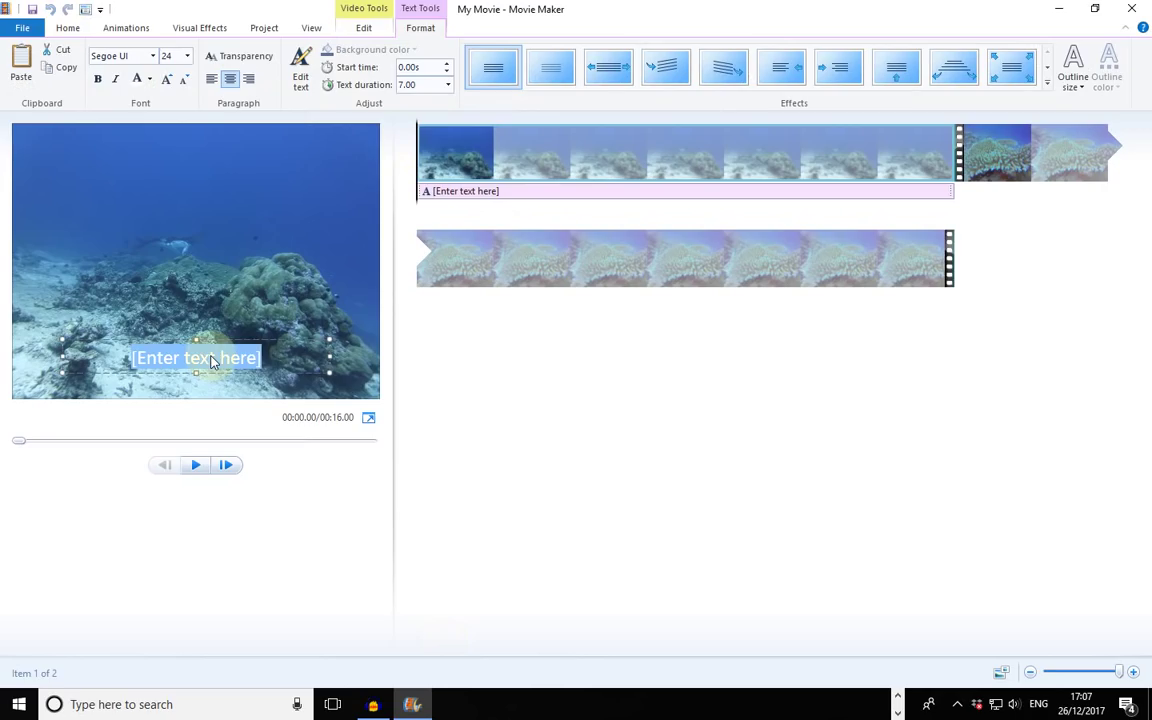
pyautogui.write('Hard Coral 3')
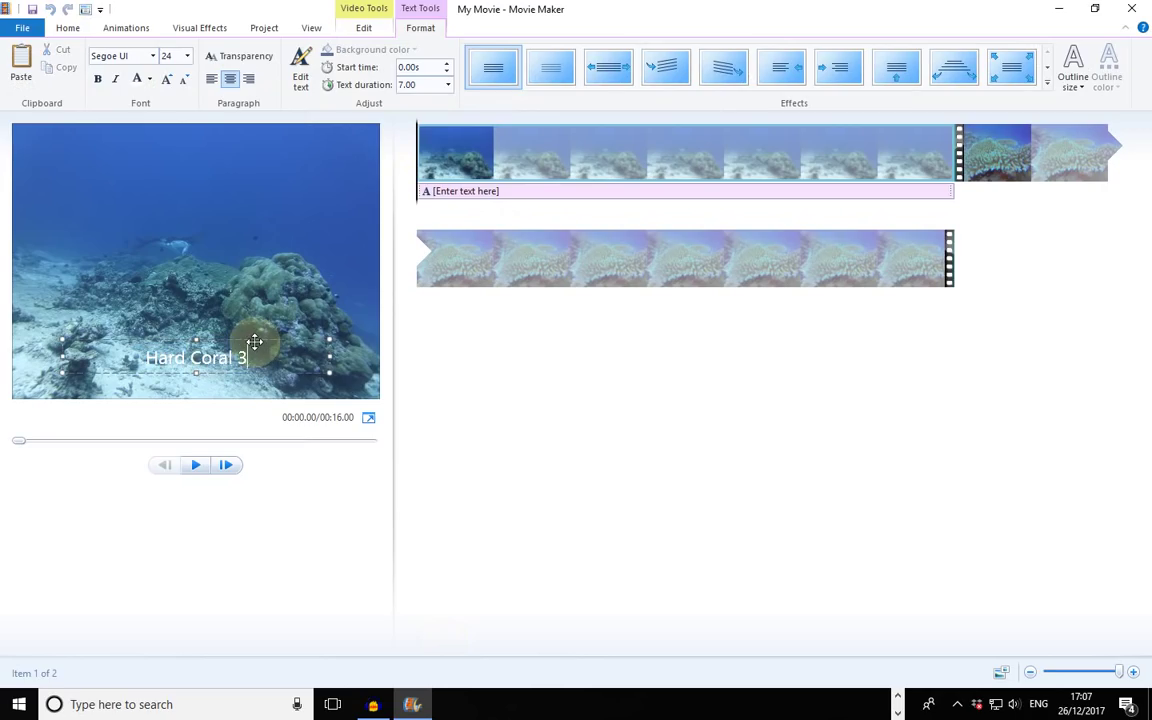
pyautogui.click(332, 322)
pyautogui.moveTo(232, 348); pyautogui.dragTo(356, 131)
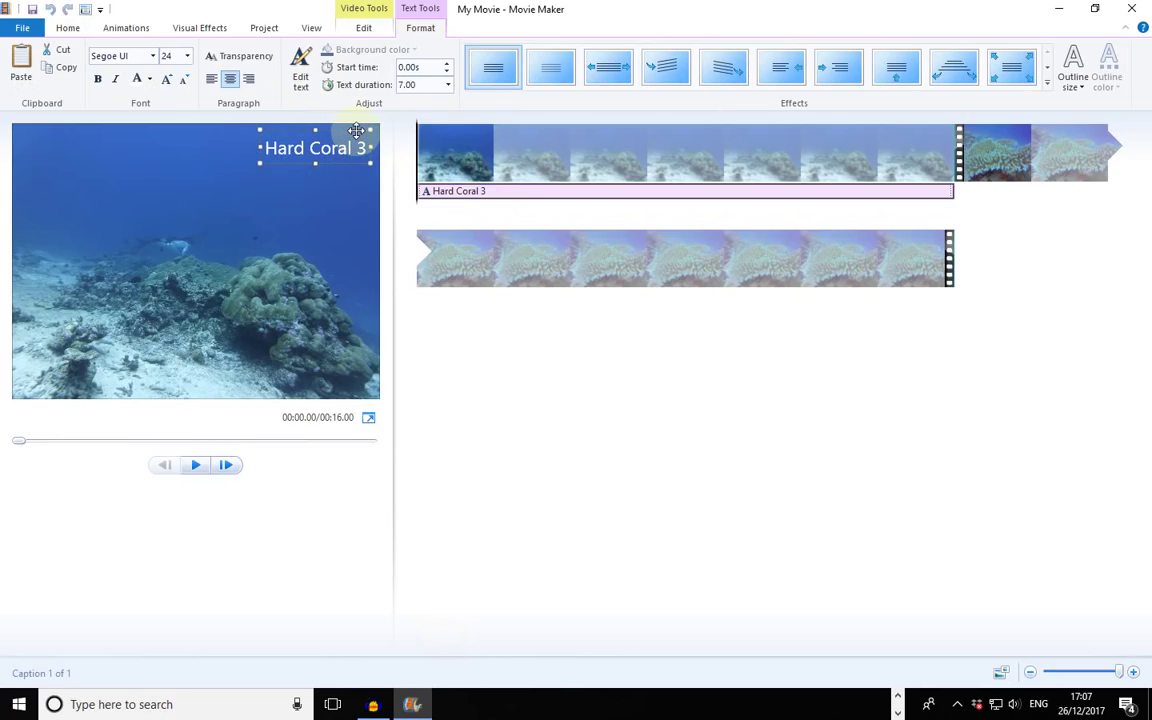
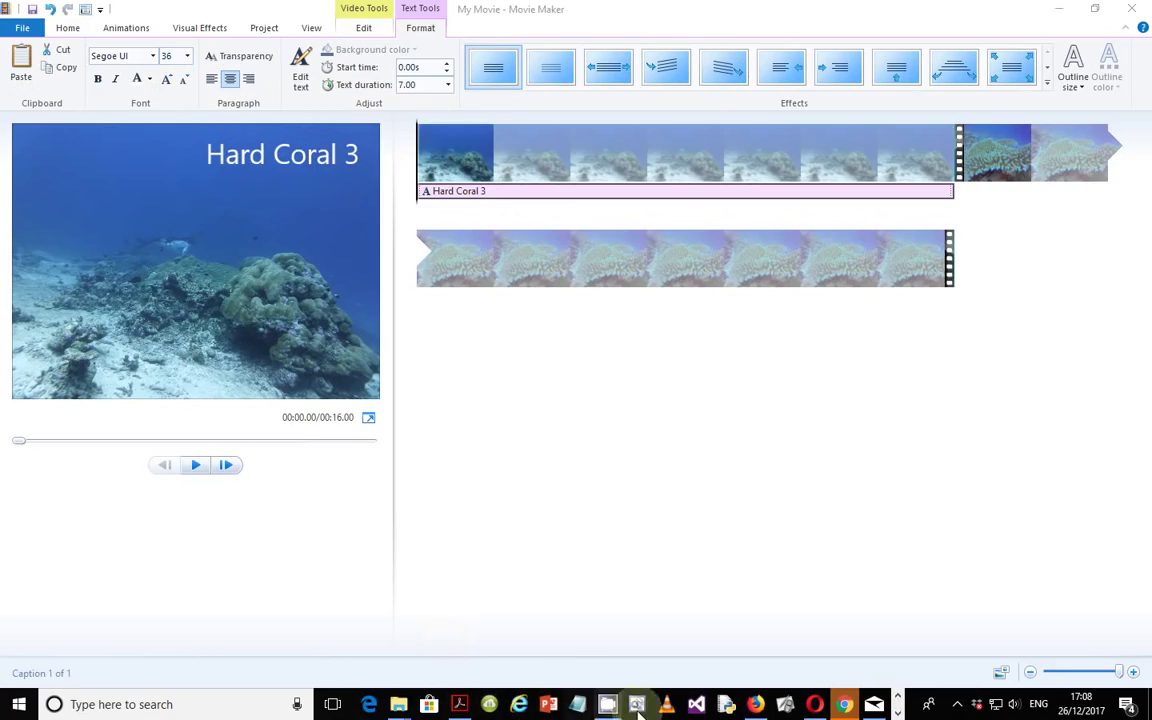
# Step: Select the Hard Coral 3 title text, then bring the assignment PDF forward in Acrobat Reader
pyautogui.click(307, 170)
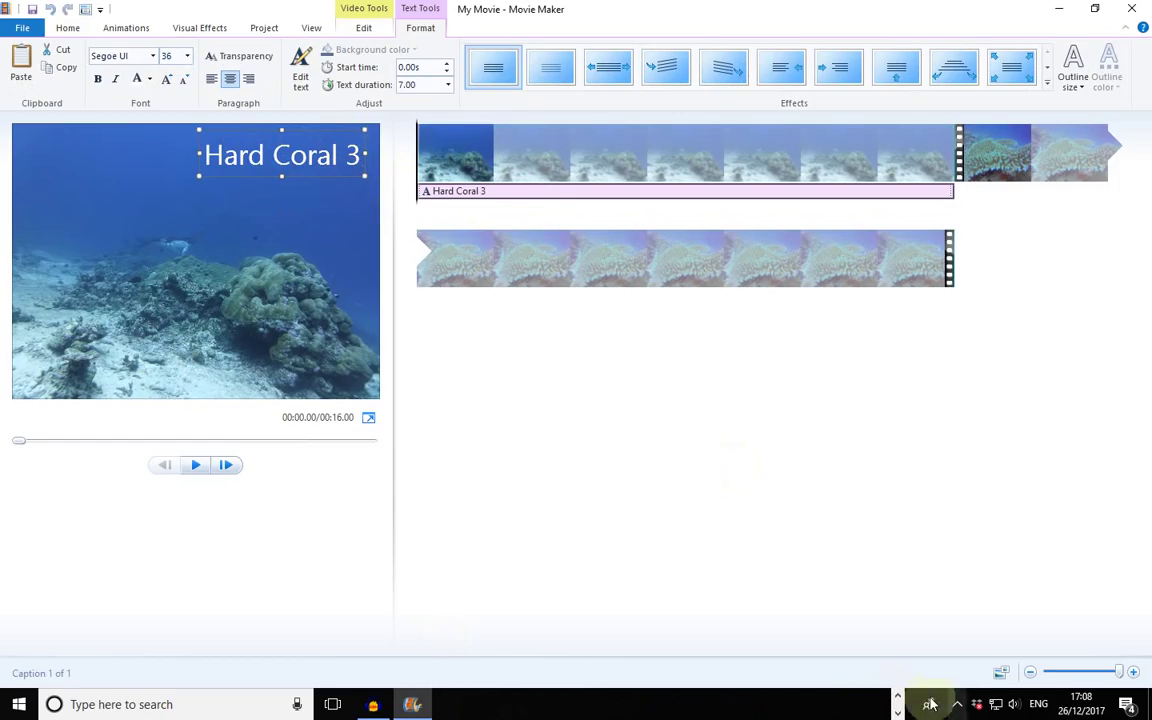
pyautogui.click(899, 700)
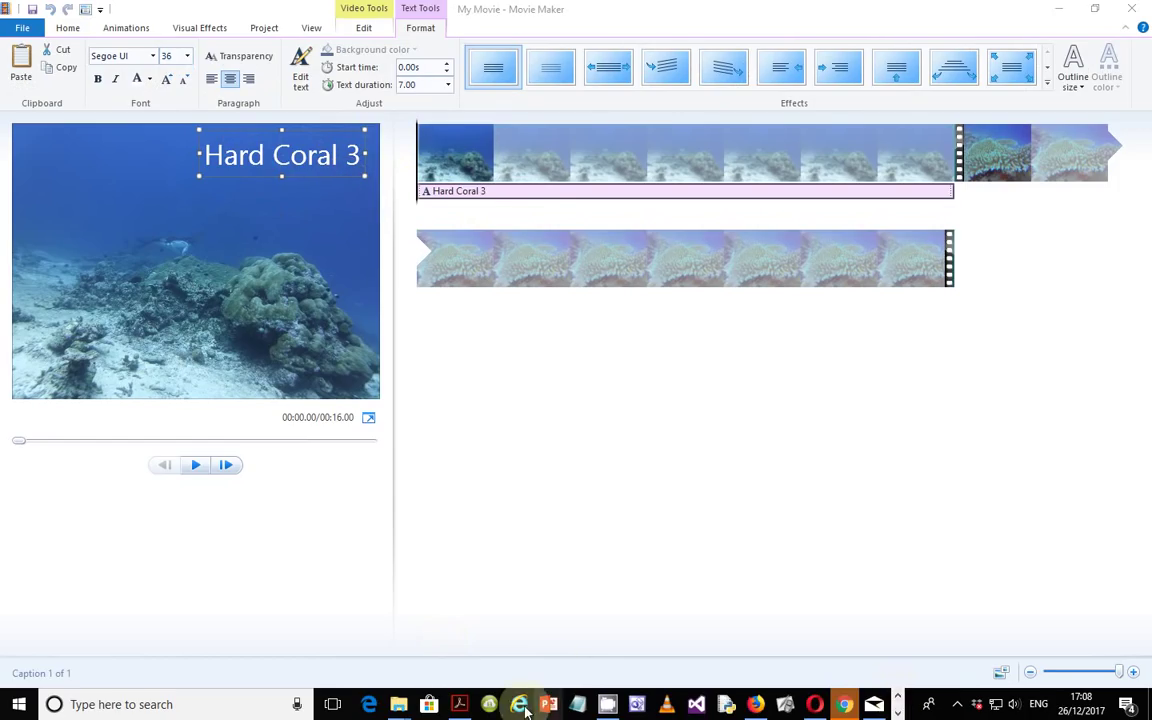
pyautogui.click(459, 702)
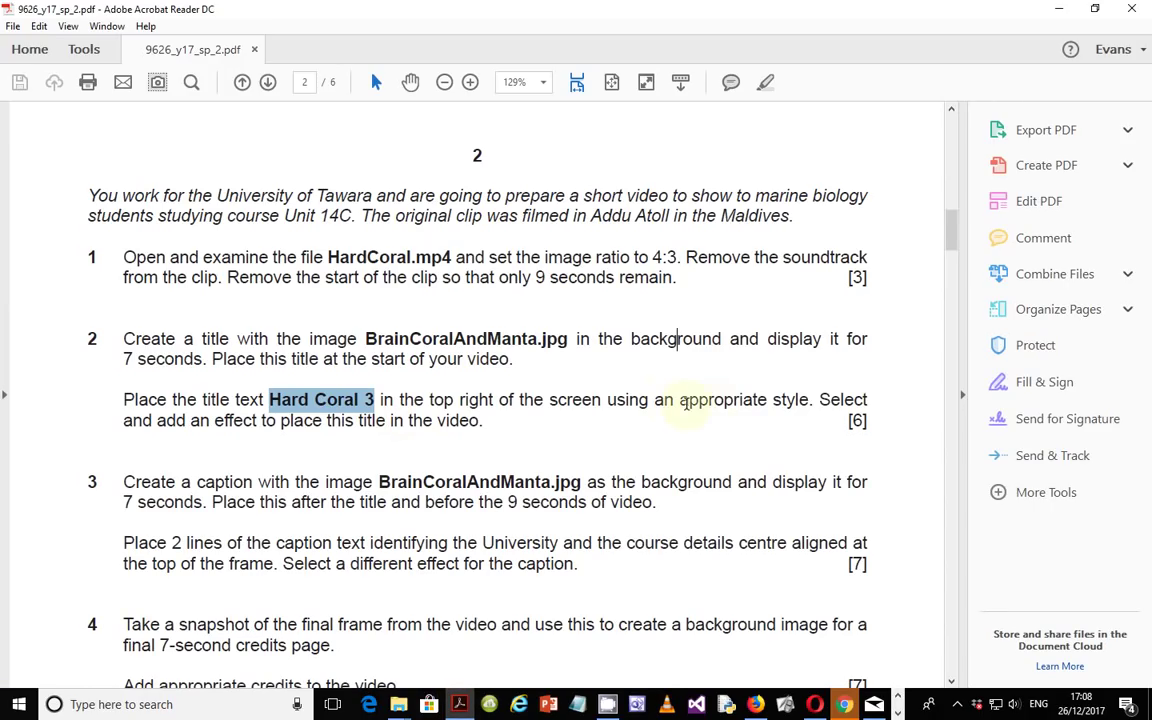
# Step: Highlight the words 'appropriate style' in task 2 of the assignment PDF
pyautogui.moveTo(680, 400); pyautogui.dragTo(818, 410)
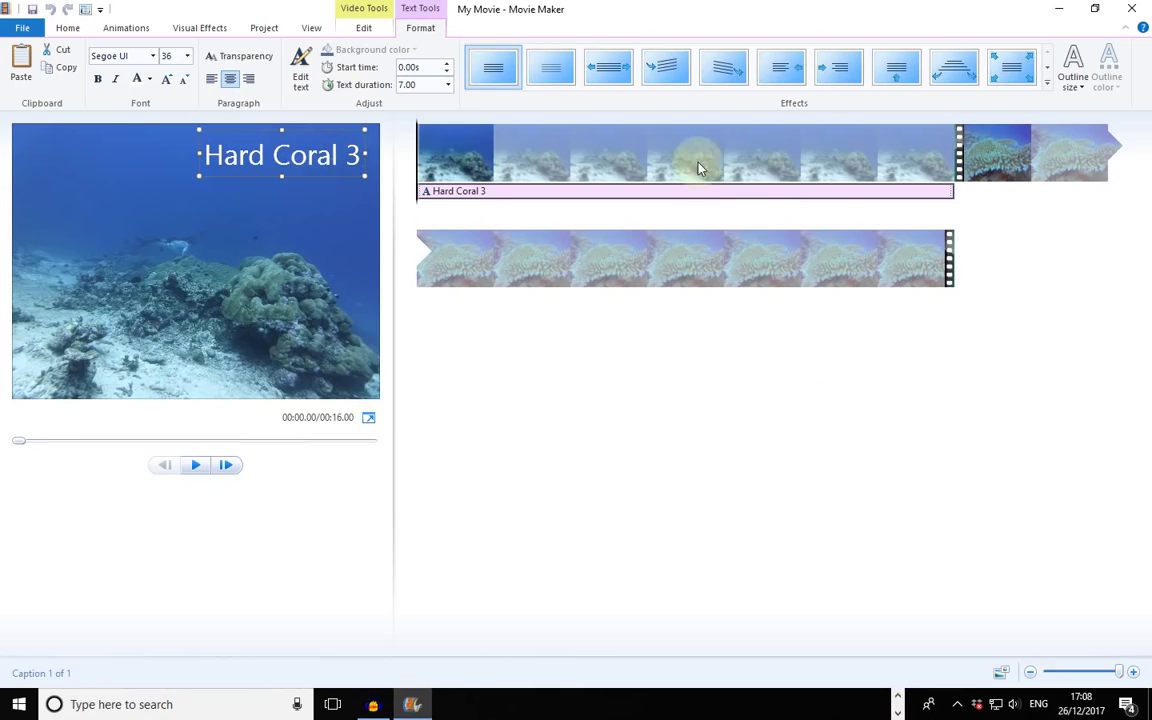
# Step: Apply Cinematic - burst right to the Hard Coral 3 title, preview it, then return to the PDF
pyautogui.click(1047, 83)
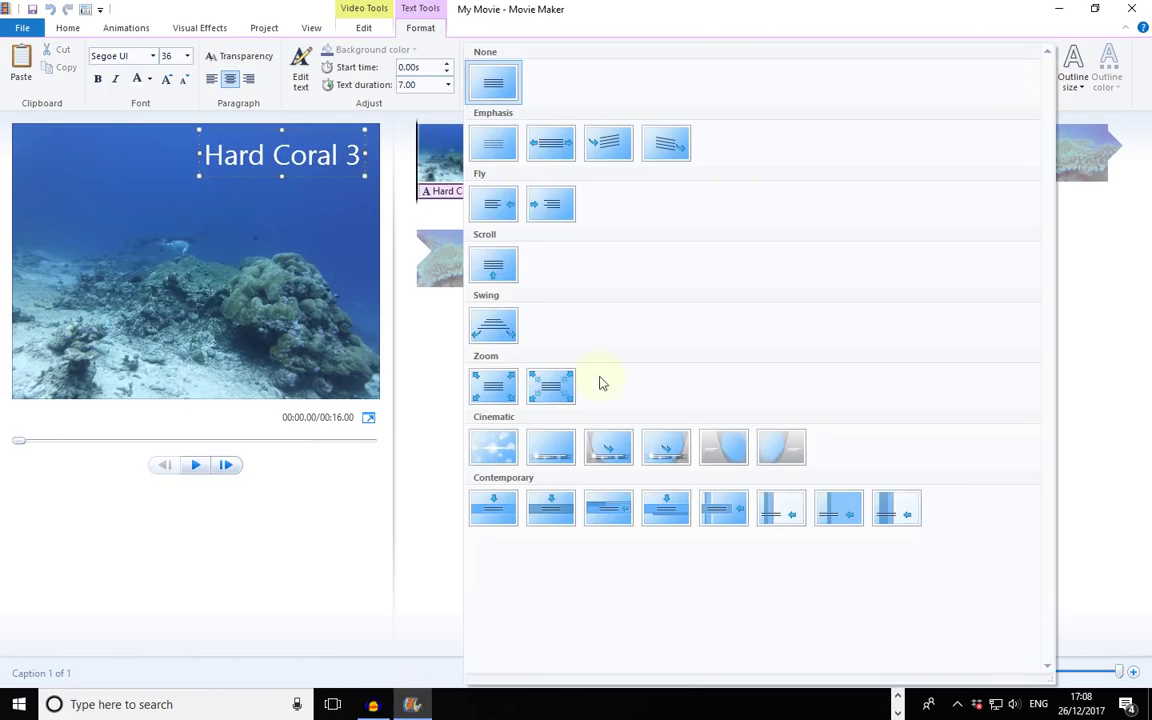
pyautogui.click(677, 455)
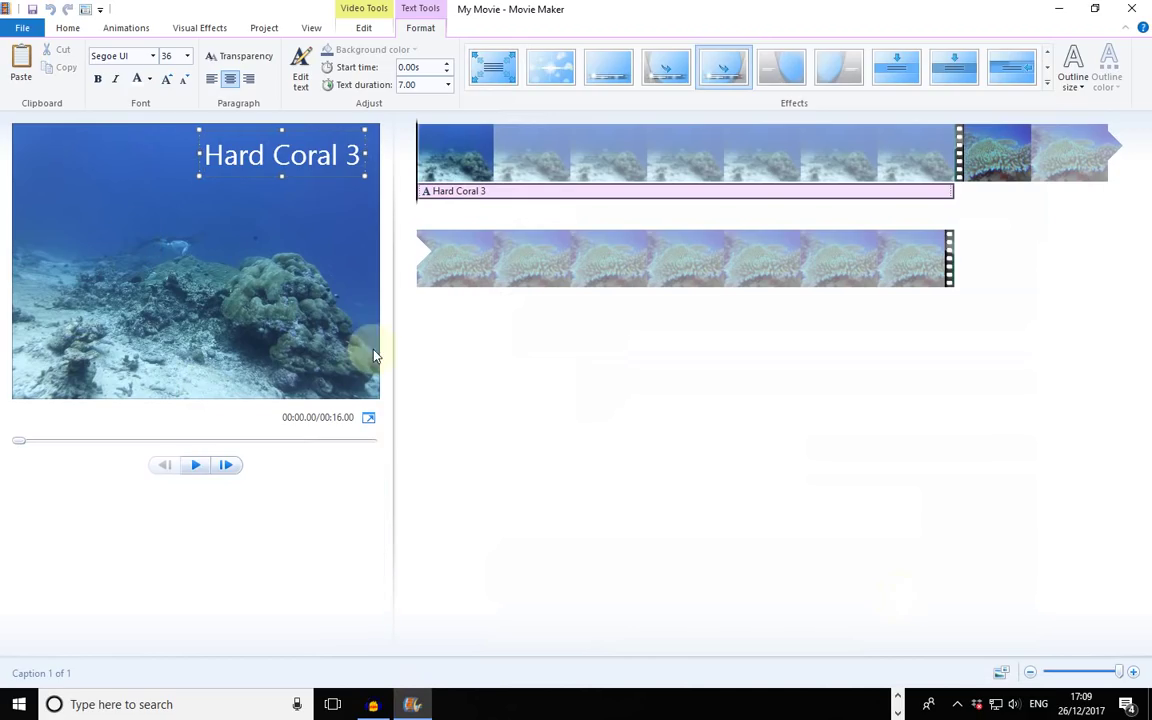
pyautogui.click(197, 466)
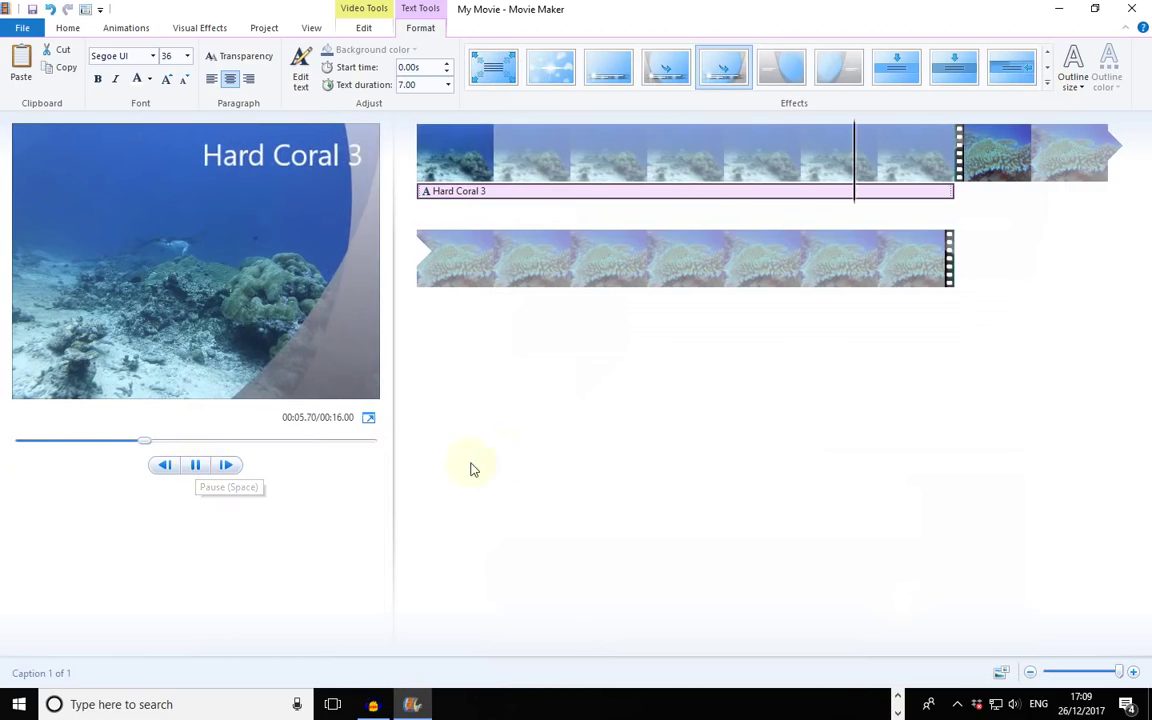
pyautogui.moveTo(174, 450); pyautogui.dragTo(5, 416)
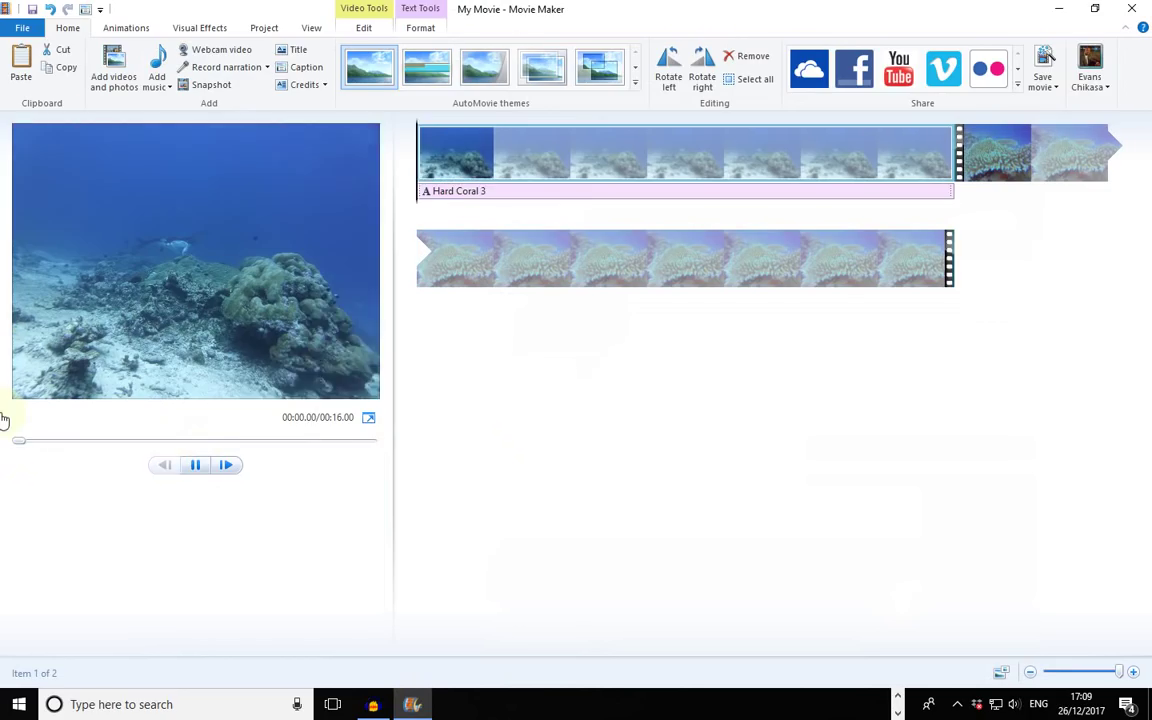
pyautogui.click(195, 464)
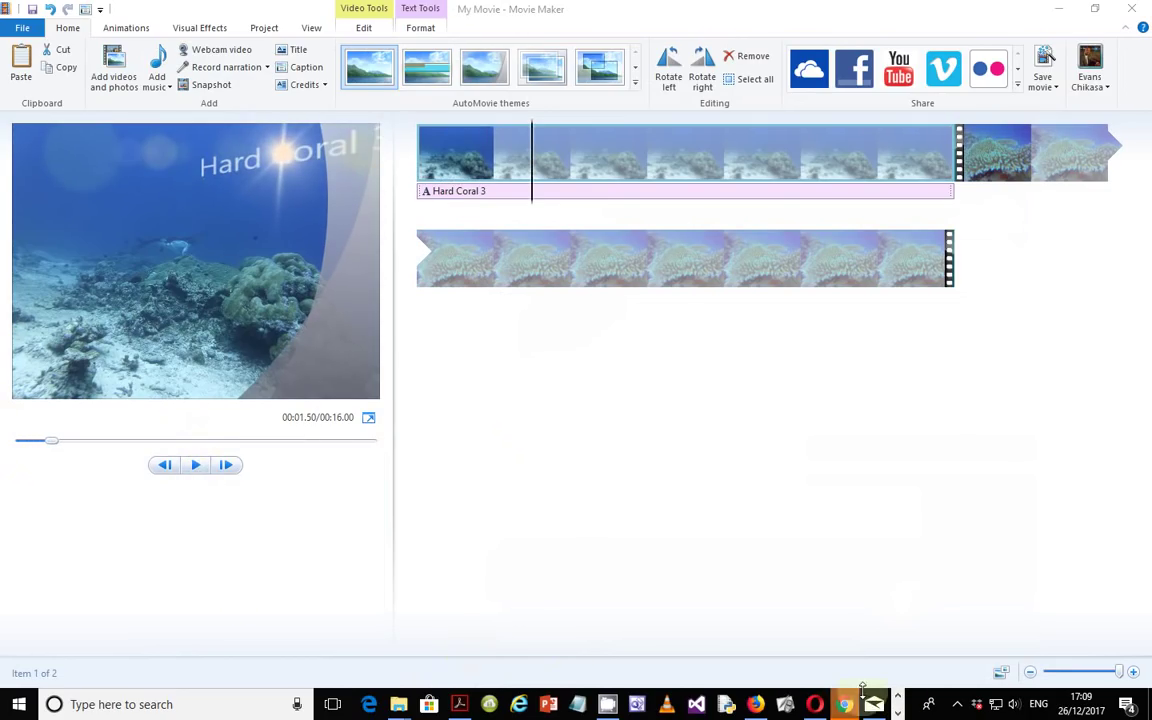
pyautogui.click(459, 704)
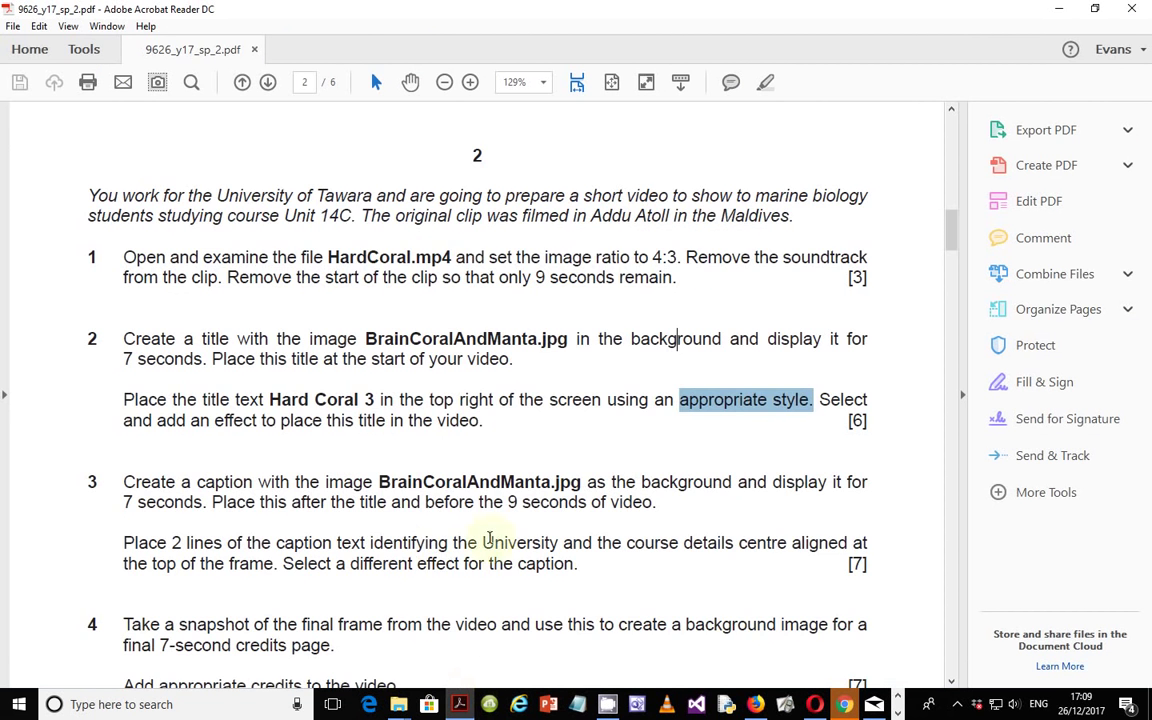
# Step: Scroll through tasks 1–4, marking the 7-second duration, effect, soundtrack and caption requirements
pyautogui.scroll(-2, 425, 460)
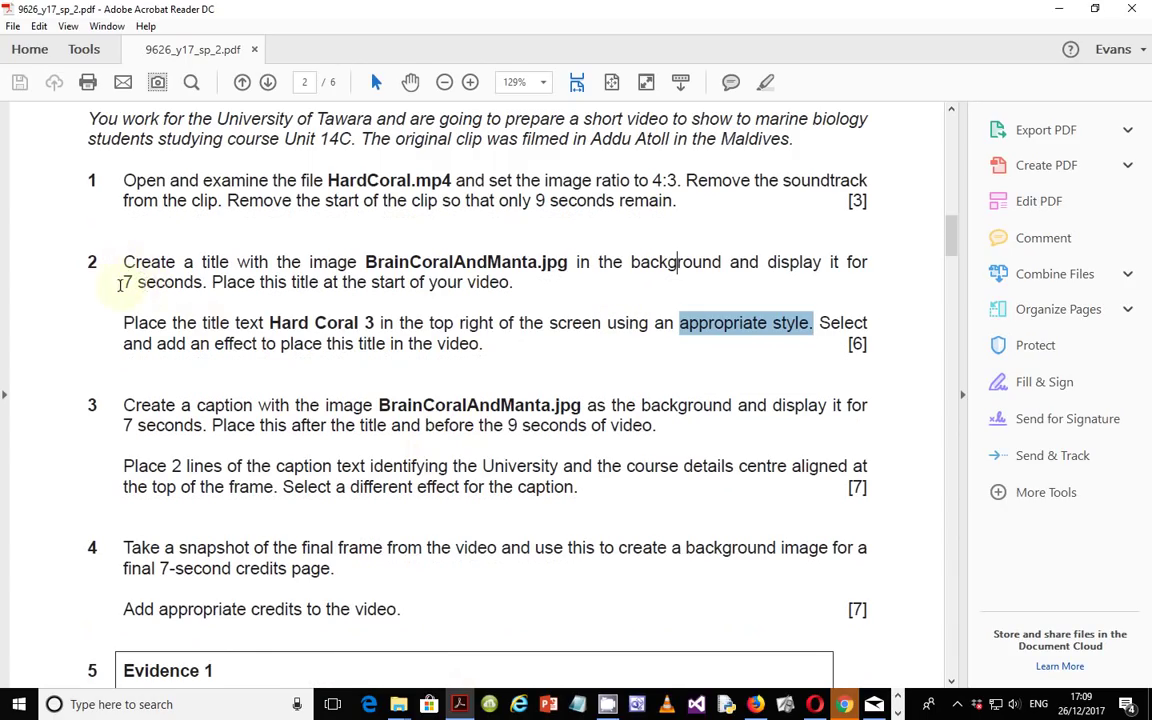
pyautogui.moveTo(122, 283); pyautogui.dragTo(203, 284)
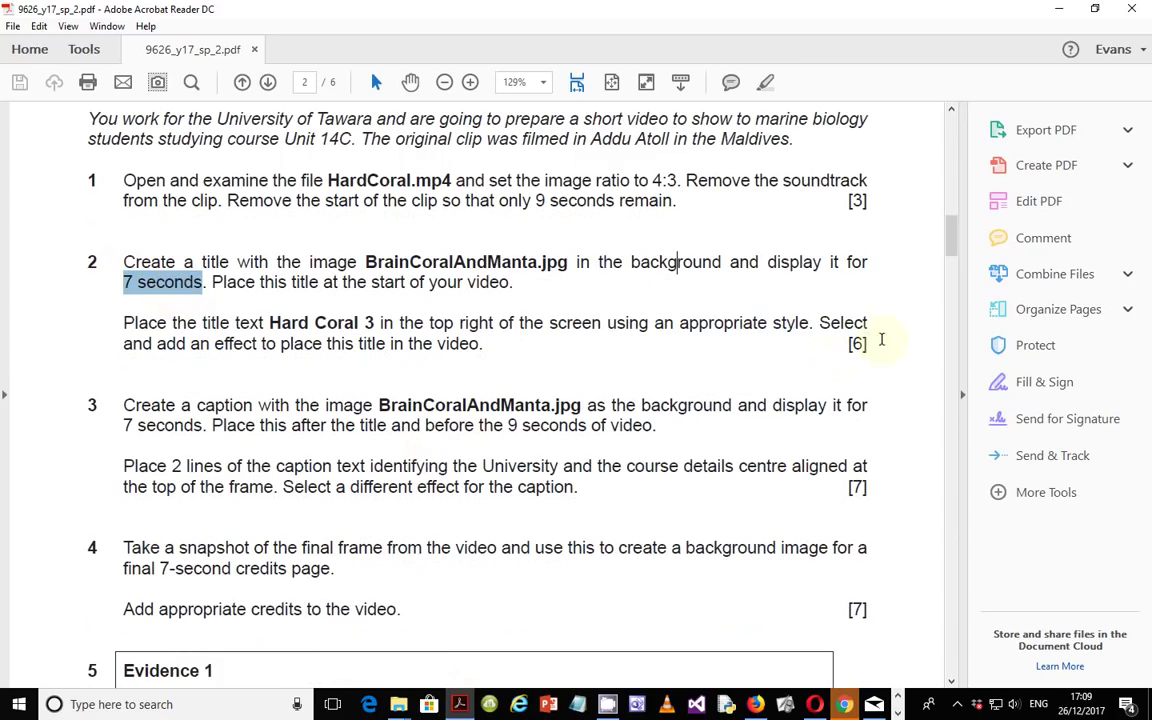
pyautogui.moveTo(868, 322); pyautogui.dragTo(840, 322)
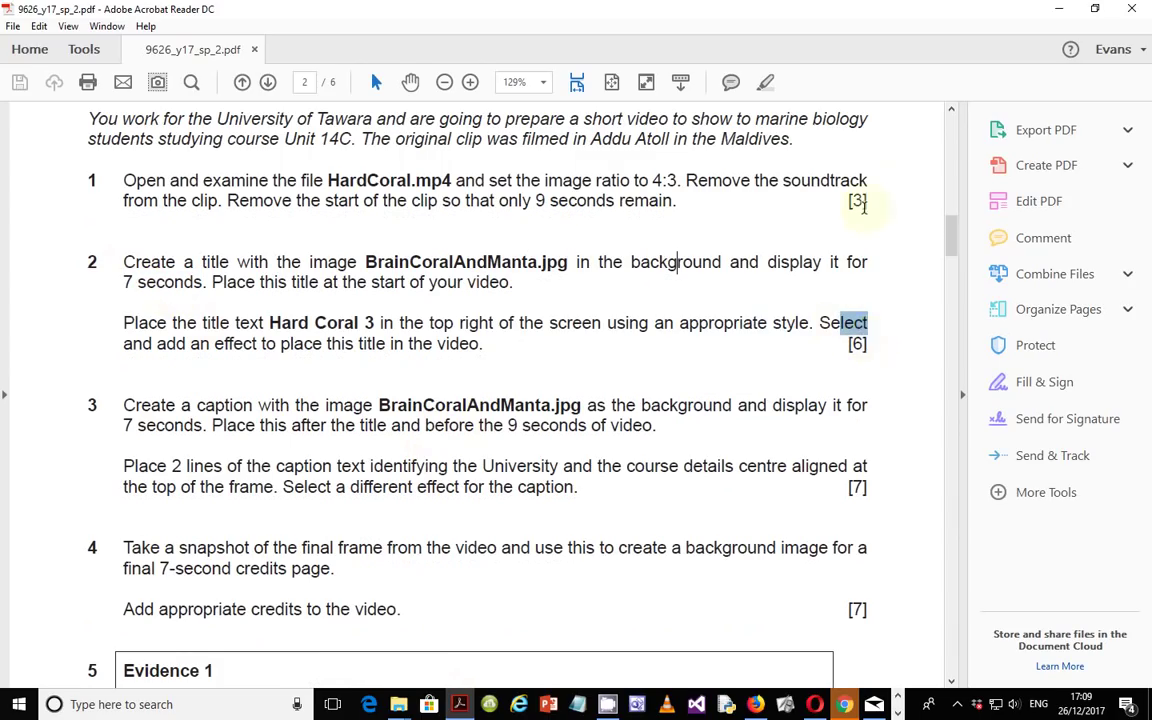
pyautogui.moveTo(866, 200); pyautogui.dragTo(783, 181)
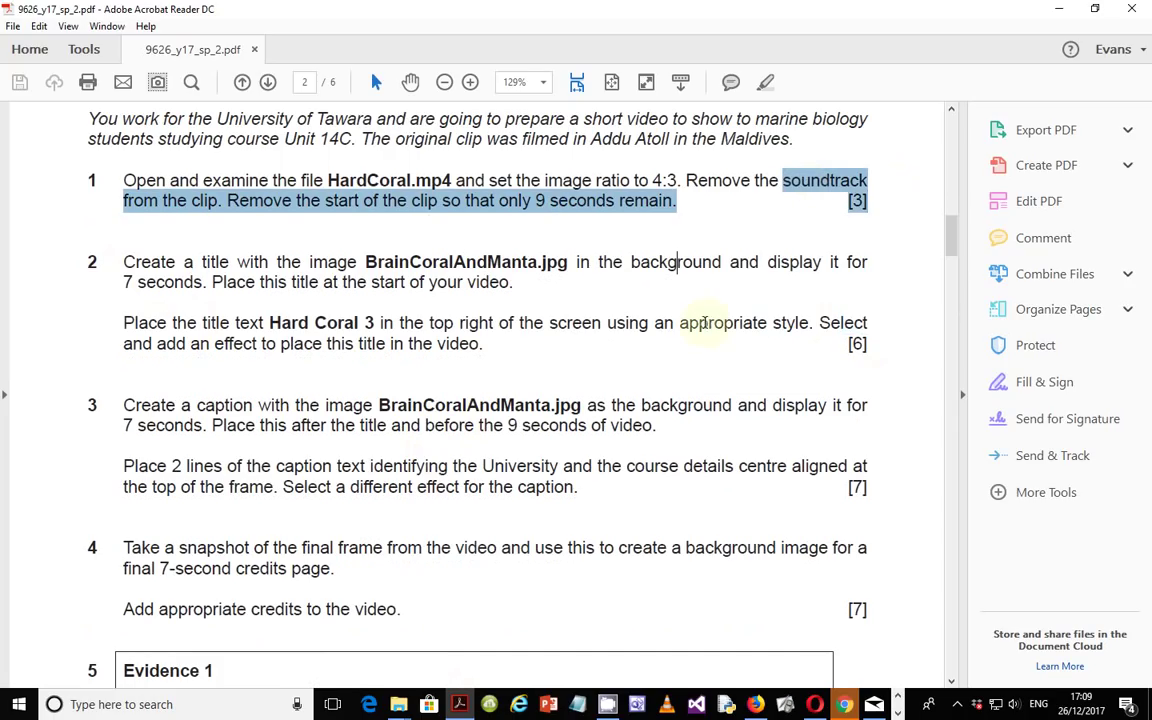
pyautogui.scroll(-1, 627, 350)
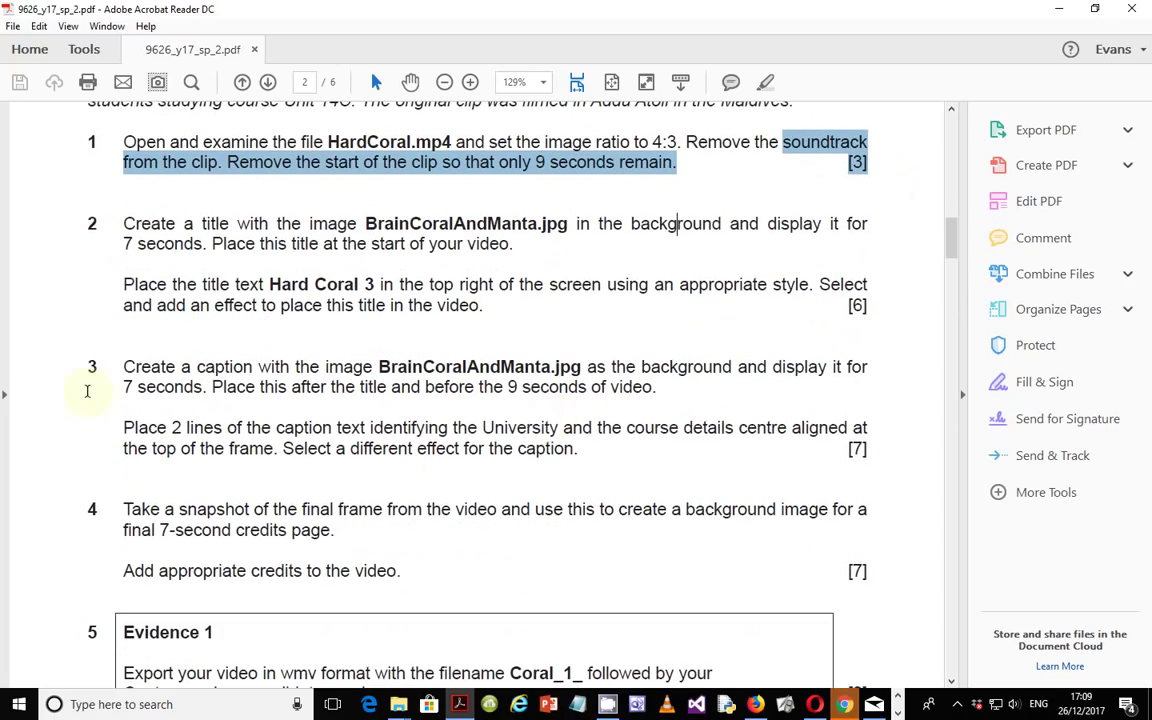
pyautogui.moveTo(123, 366); pyautogui.dragTo(577, 448)
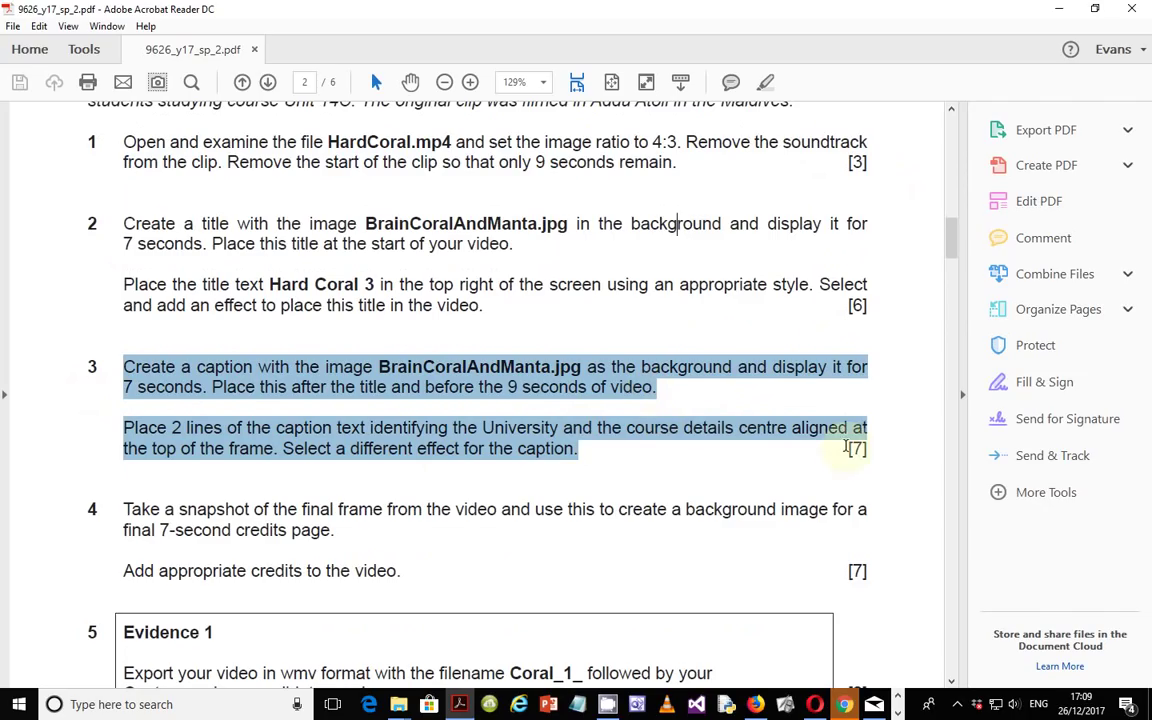
pyautogui.moveTo(868, 572); pyautogui.dragTo(843, 159)
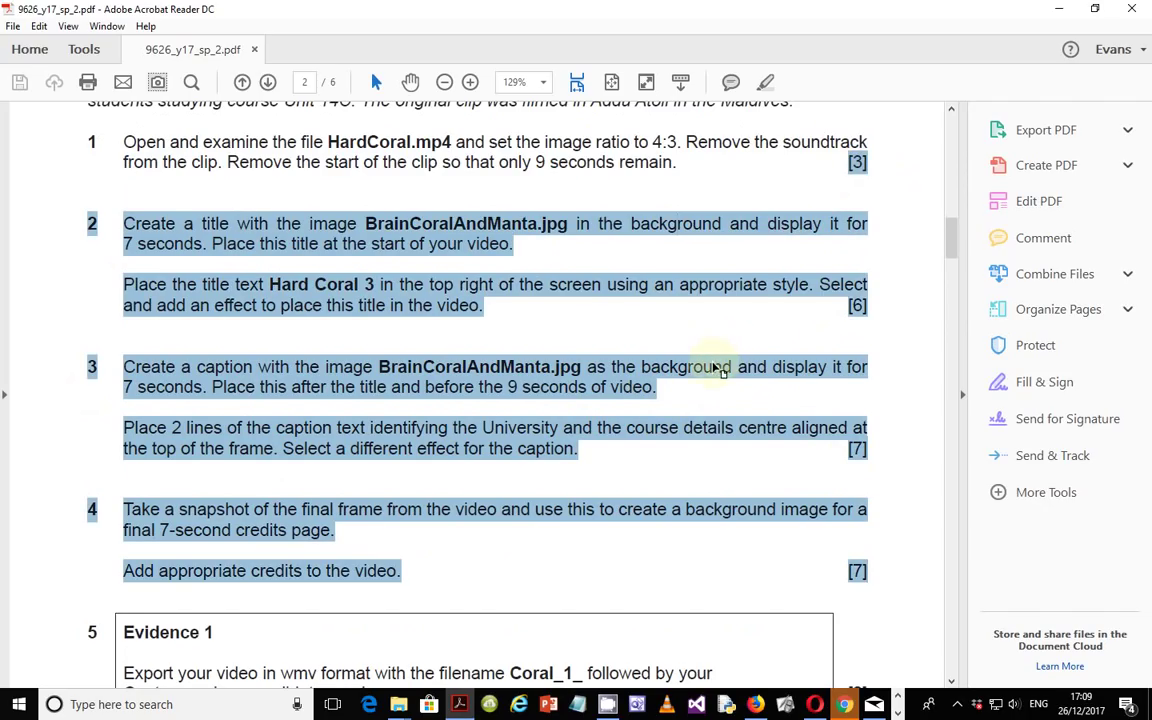
pyautogui.click(626, 428)
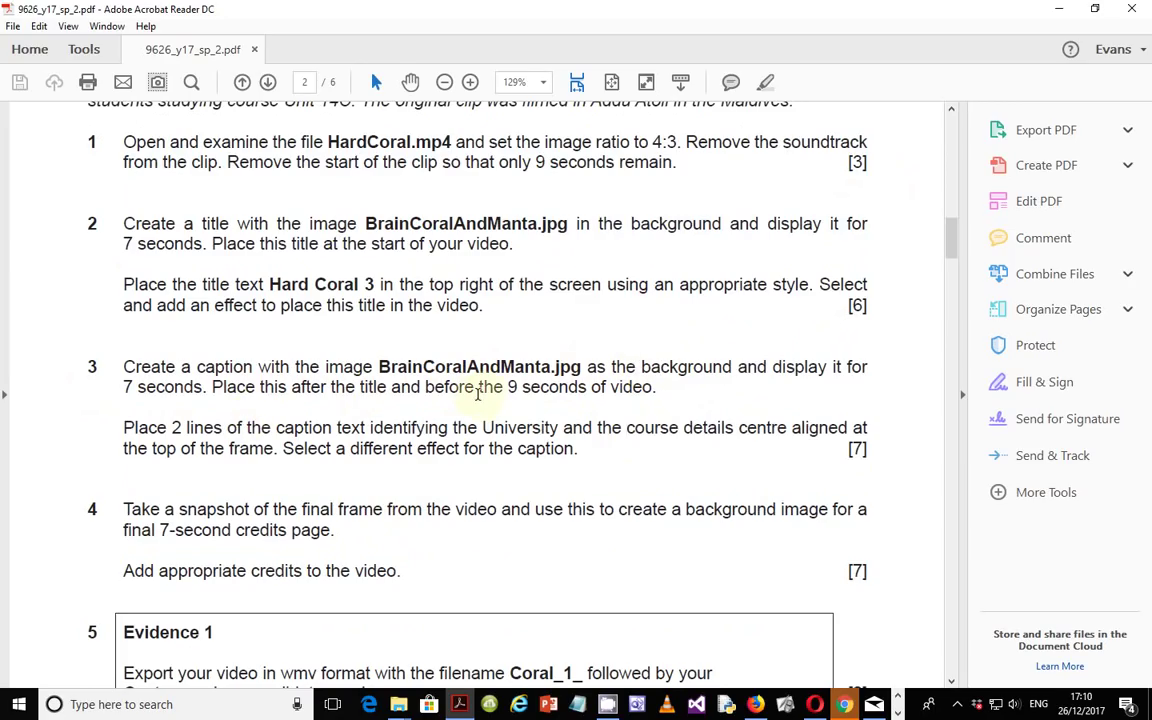
# Step: Mark task 3's title, 9-second timing, caption lines and effect requirements
pyautogui.doubleClick(364, 389)
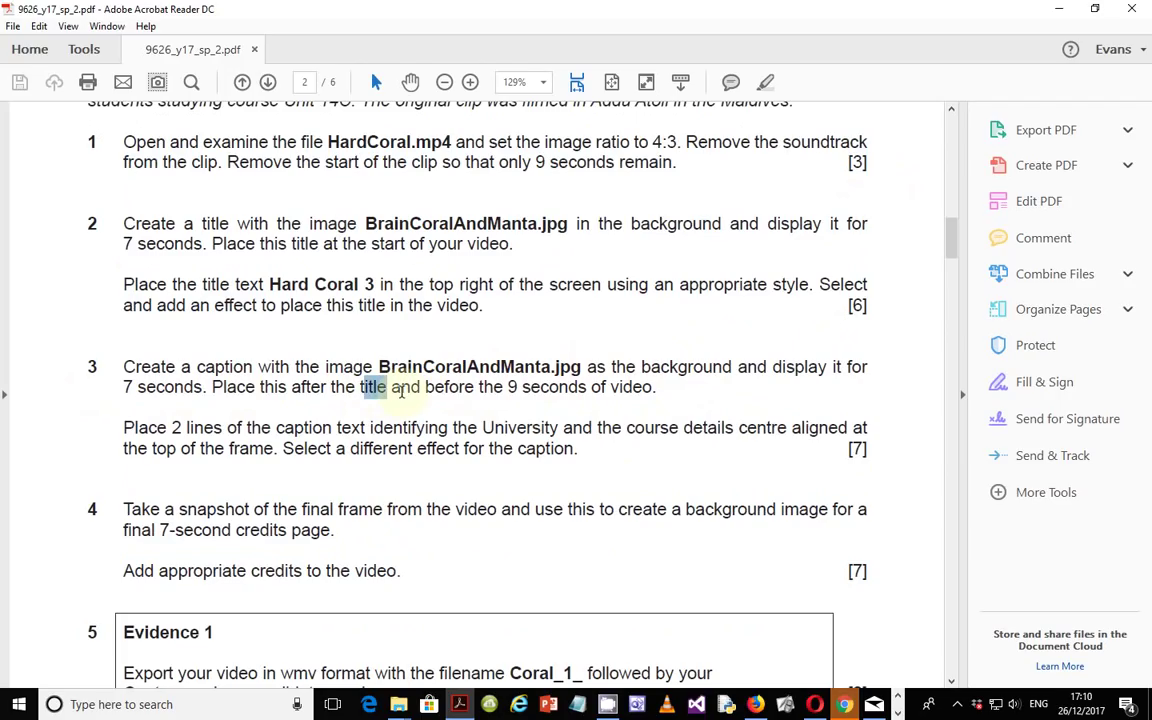
pyautogui.moveTo(425, 389); pyautogui.dragTo(587, 389)
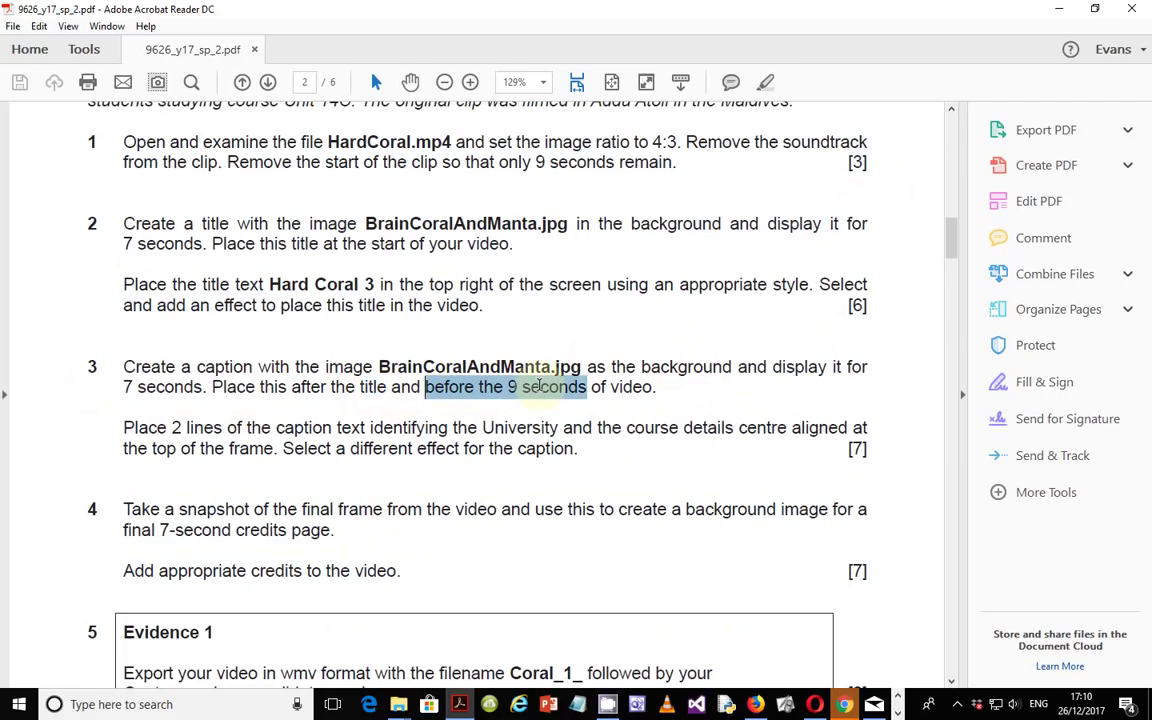
pyautogui.click(180, 449)
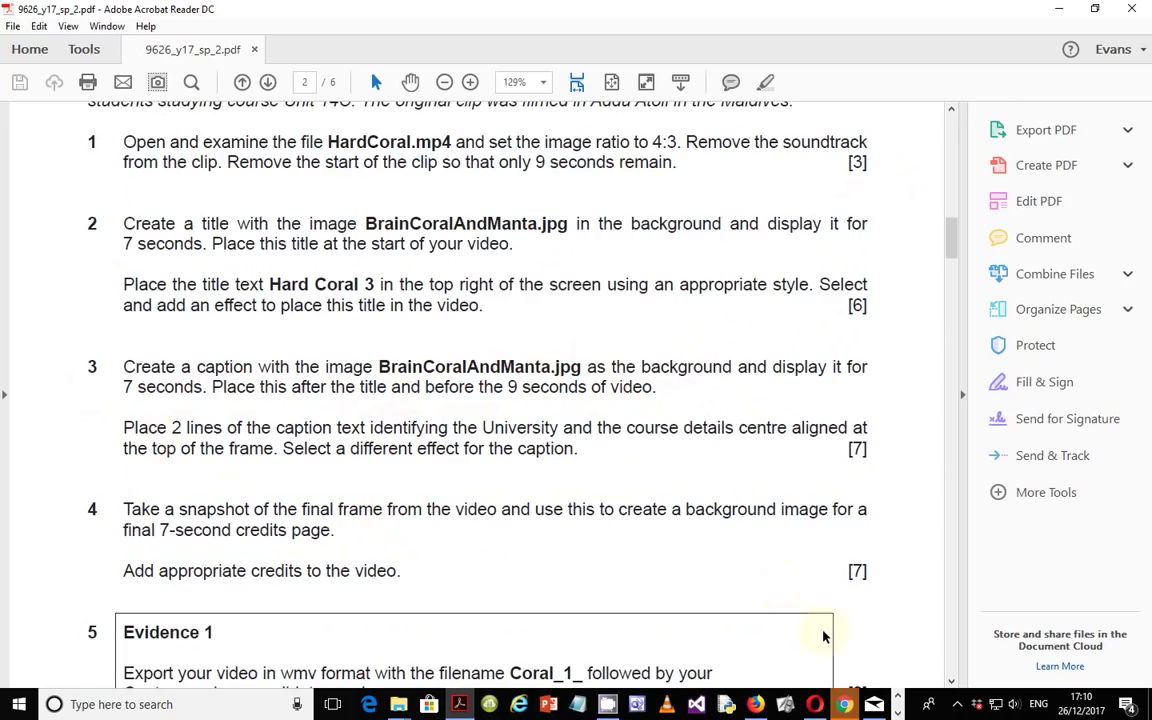
pyautogui.moveTo(186, 428); pyautogui.dragTo(413, 449)
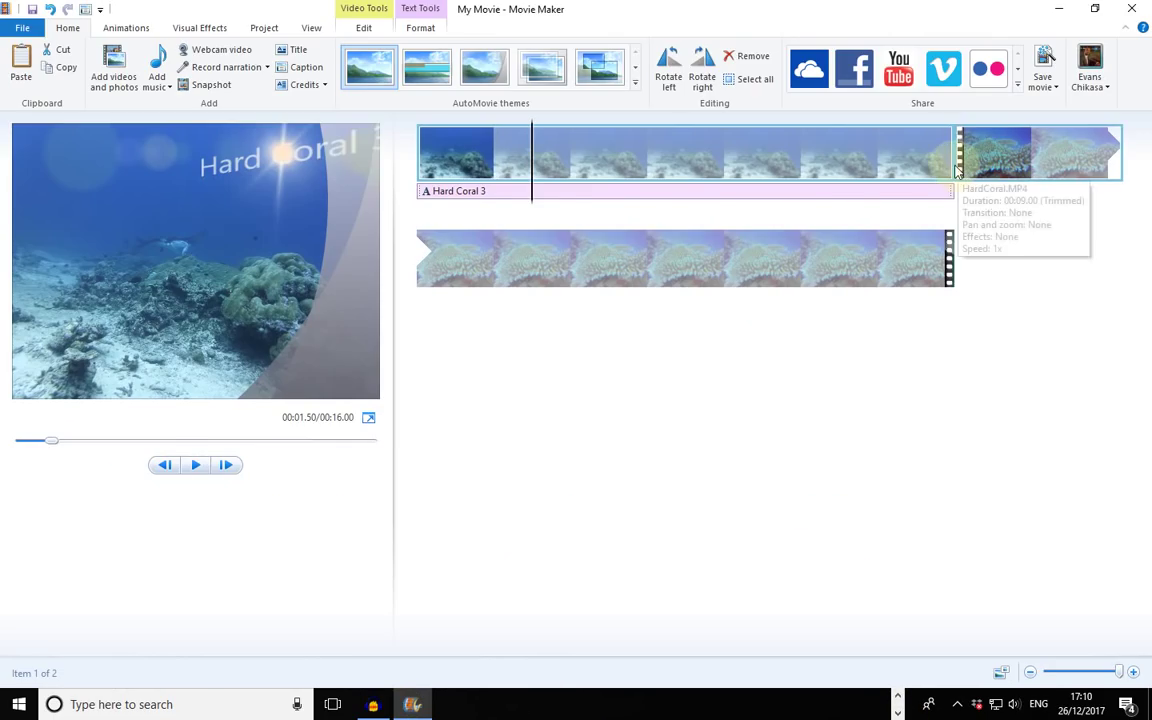
# Step: Import the BrainCoralAndManta image into the movie as a new clip
pyautogui.click(962, 176)
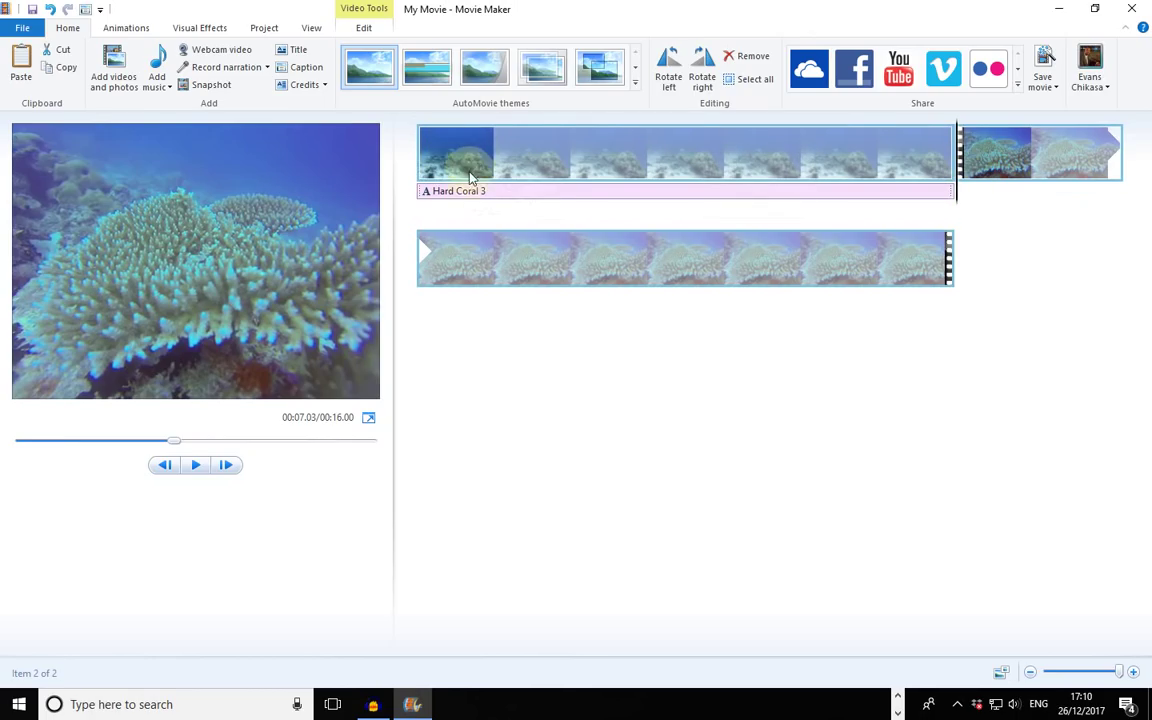
pyautogui.moveTo(465, 160)
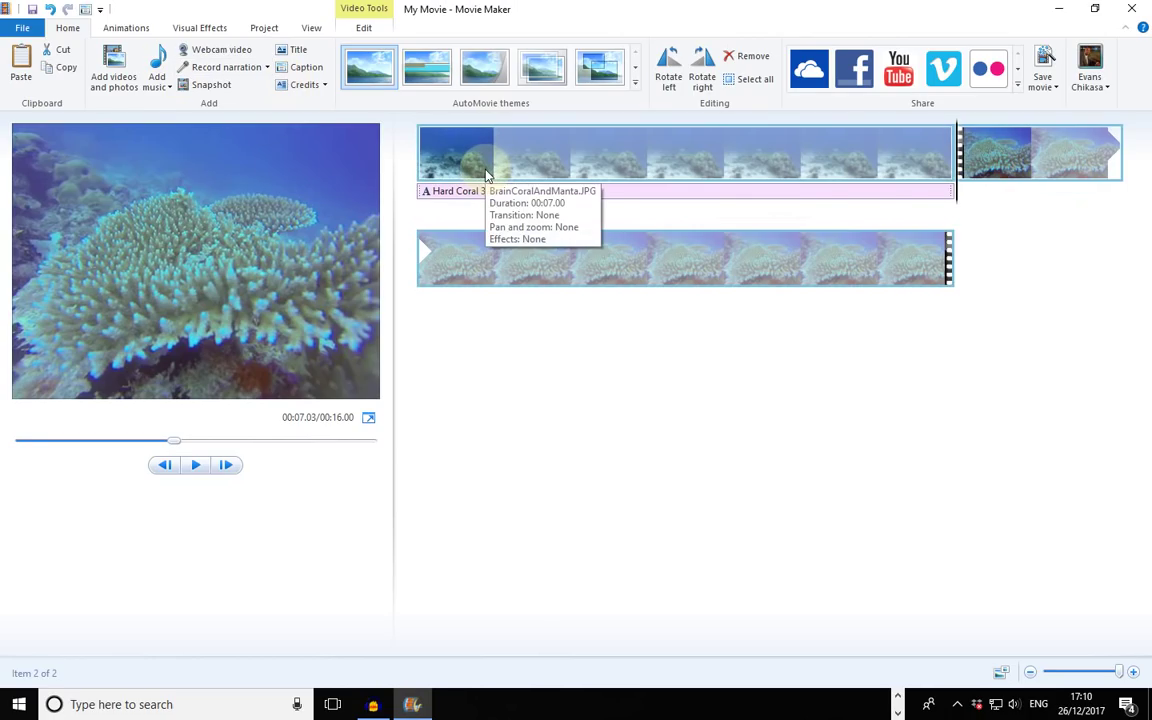
pyautogui.click(113, 60)
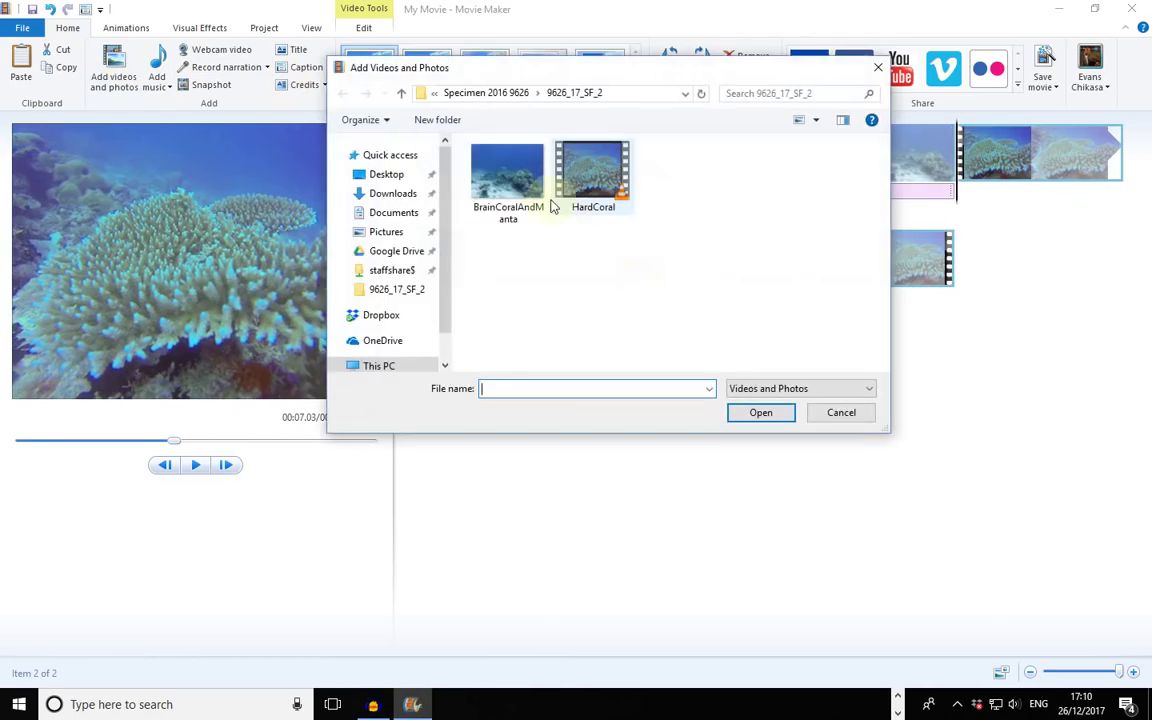
pyautogui.click(515, 180)
pyautogui.click(760, 412)
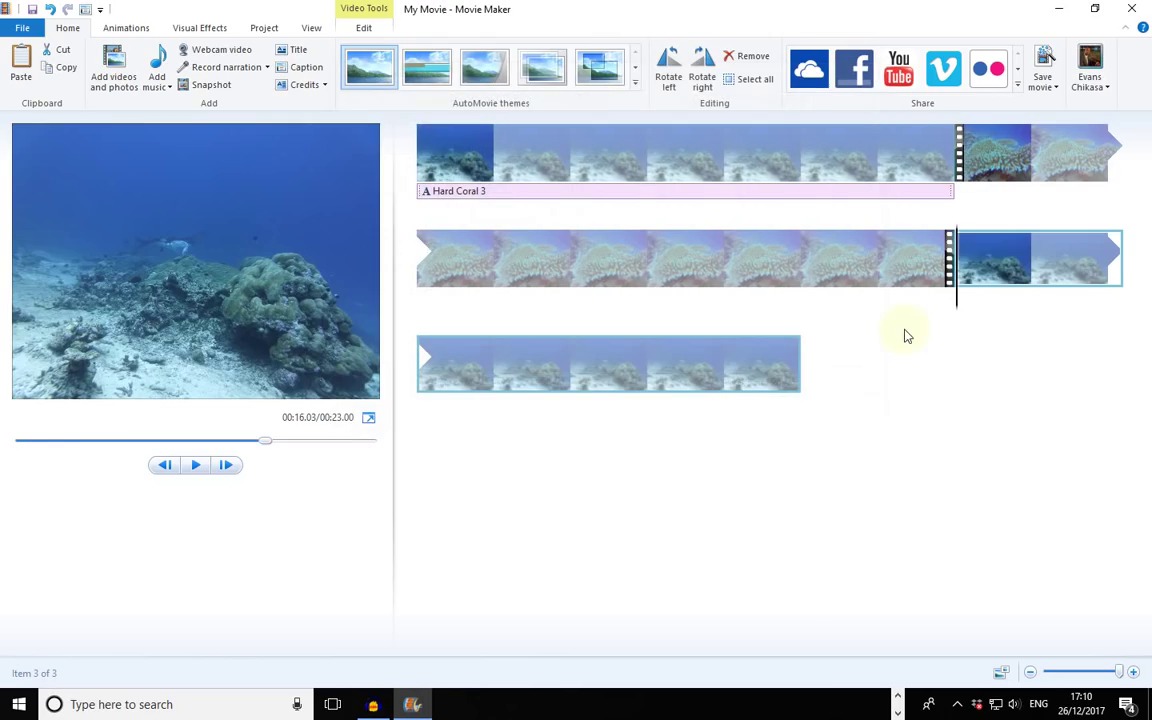
# Step: Place the image clip right after the title clip and give it an empty caption
pyautogui.moveTo(980, 270)
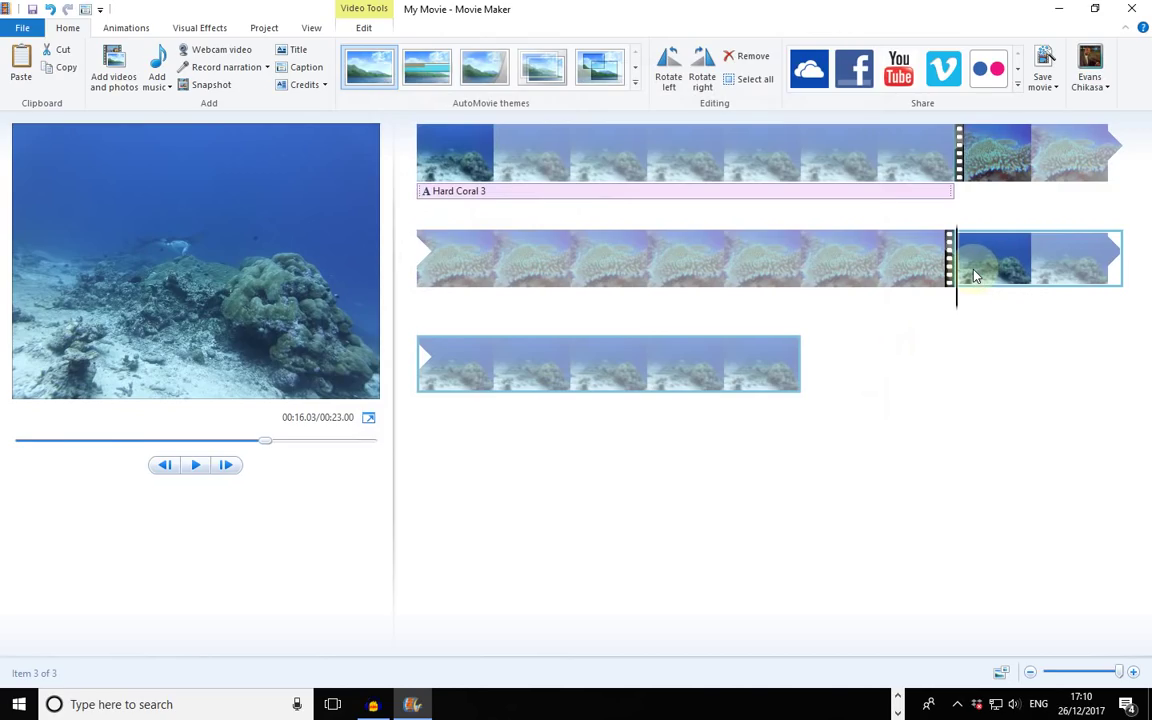
pyautogui.moveTo(975, 275); pyautogui.dragTo(958, 177)
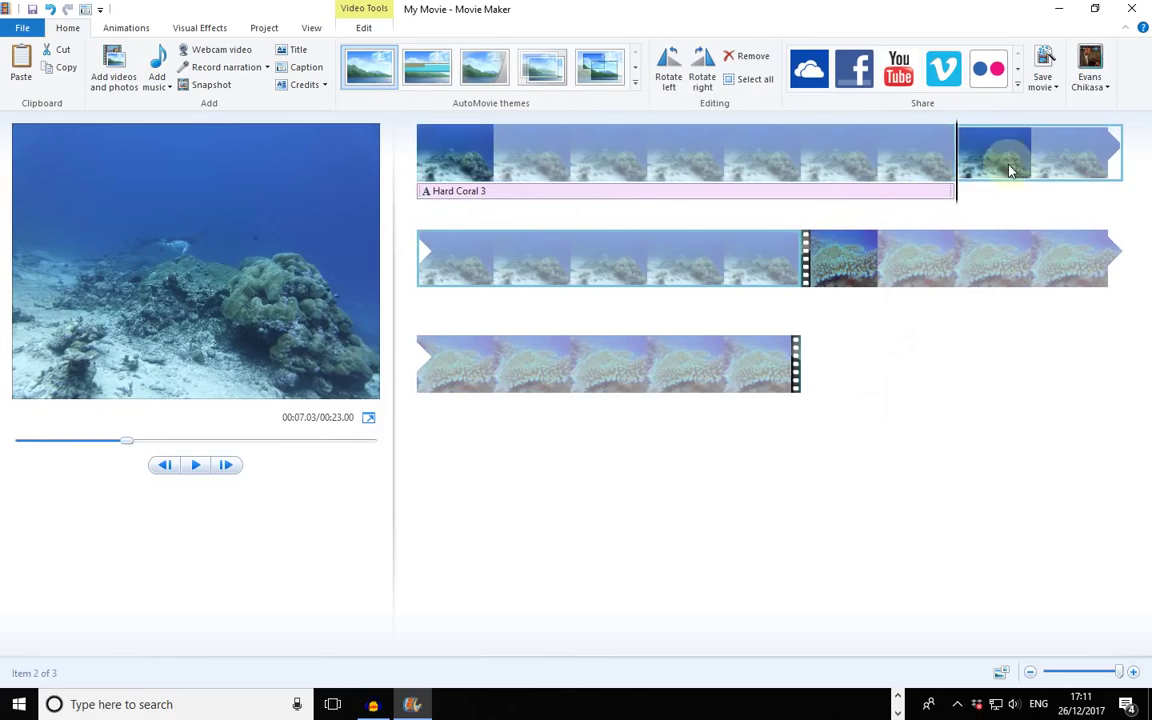
pyautogui.click(303, 68)
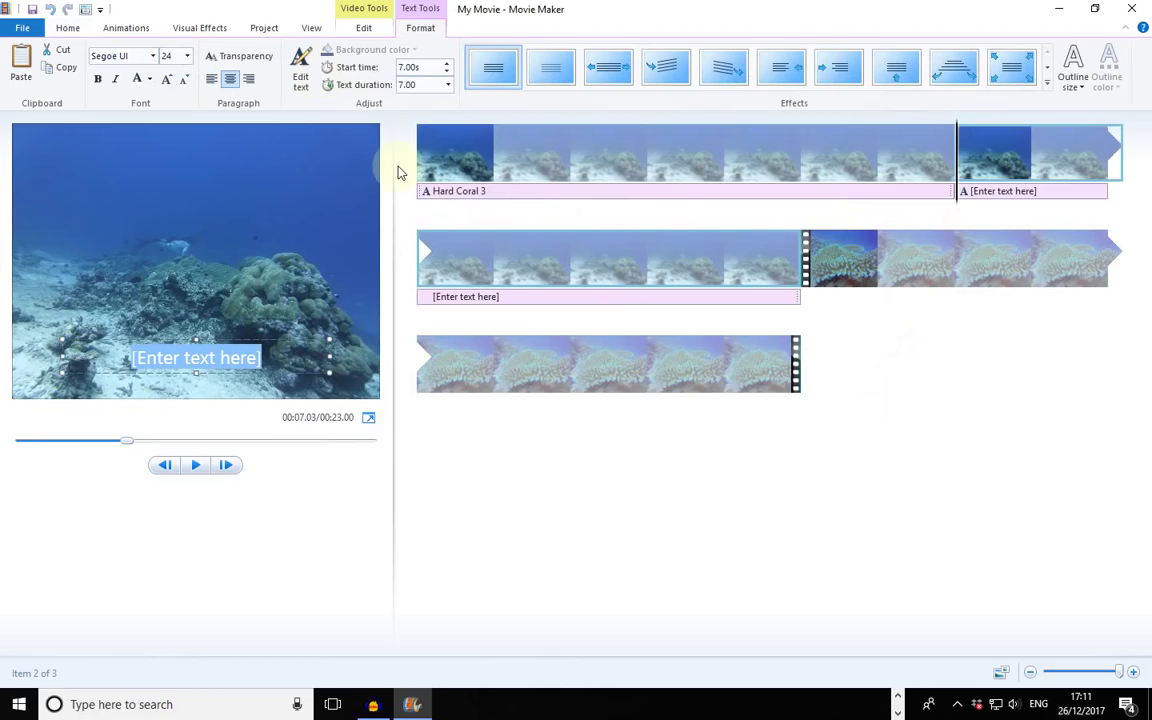
pyautogui.click(829, 697)
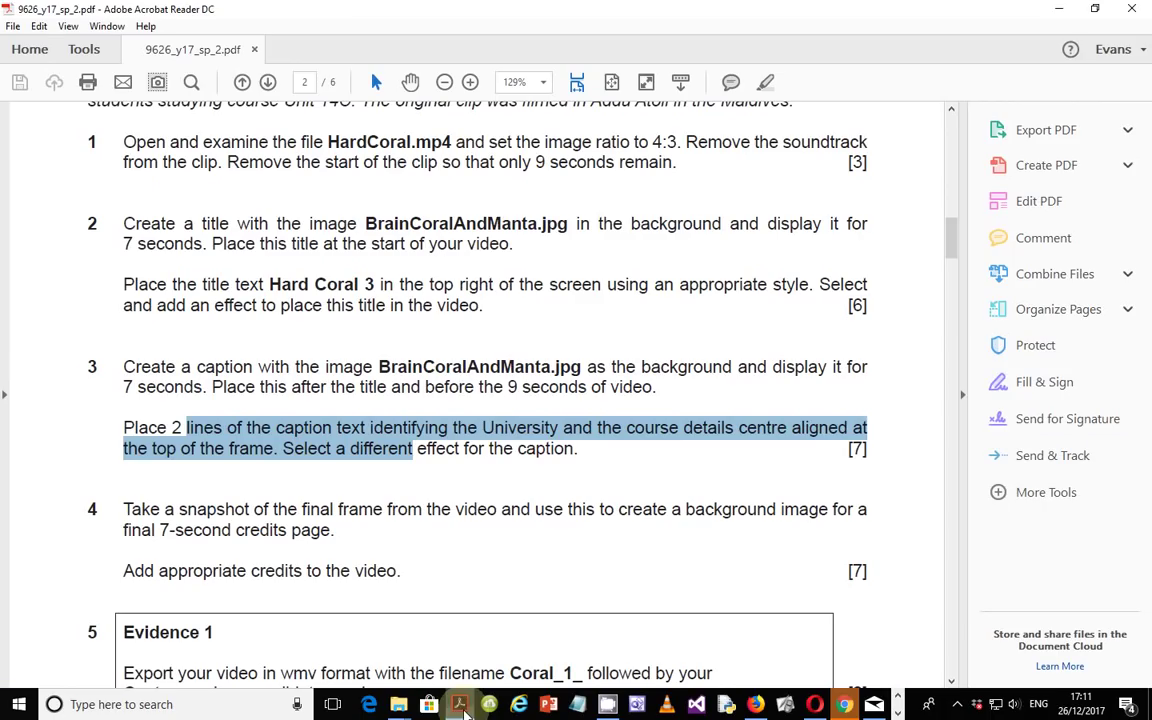
# Step: Reread task 3's caption requirements in the PDF, then return to Movie Maker
pyautogui.click(459, 704)
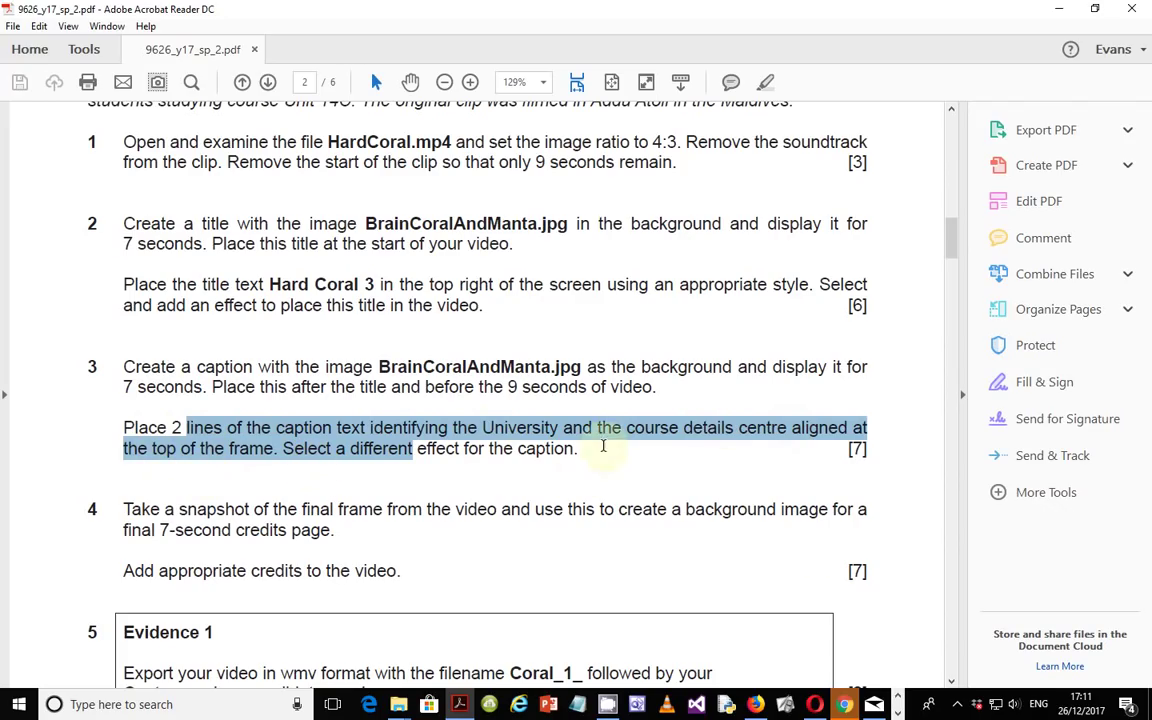
pyautogui.scroll(3, 572, 436)
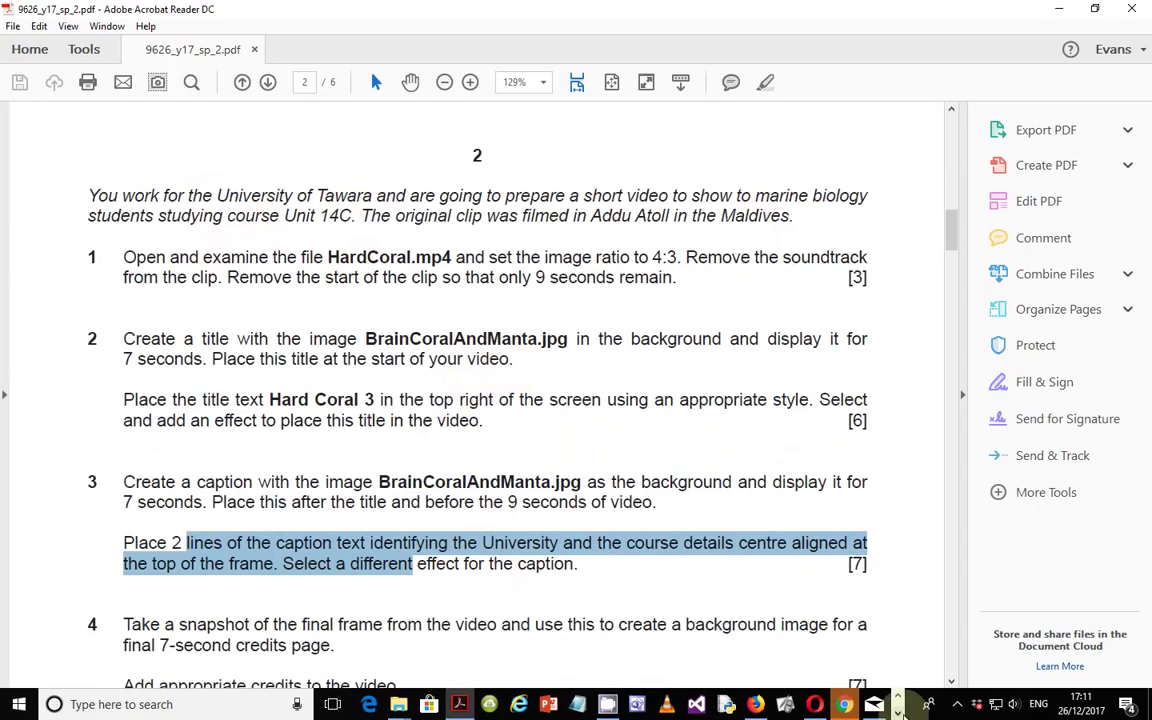
pyautogui.click(411, 704)
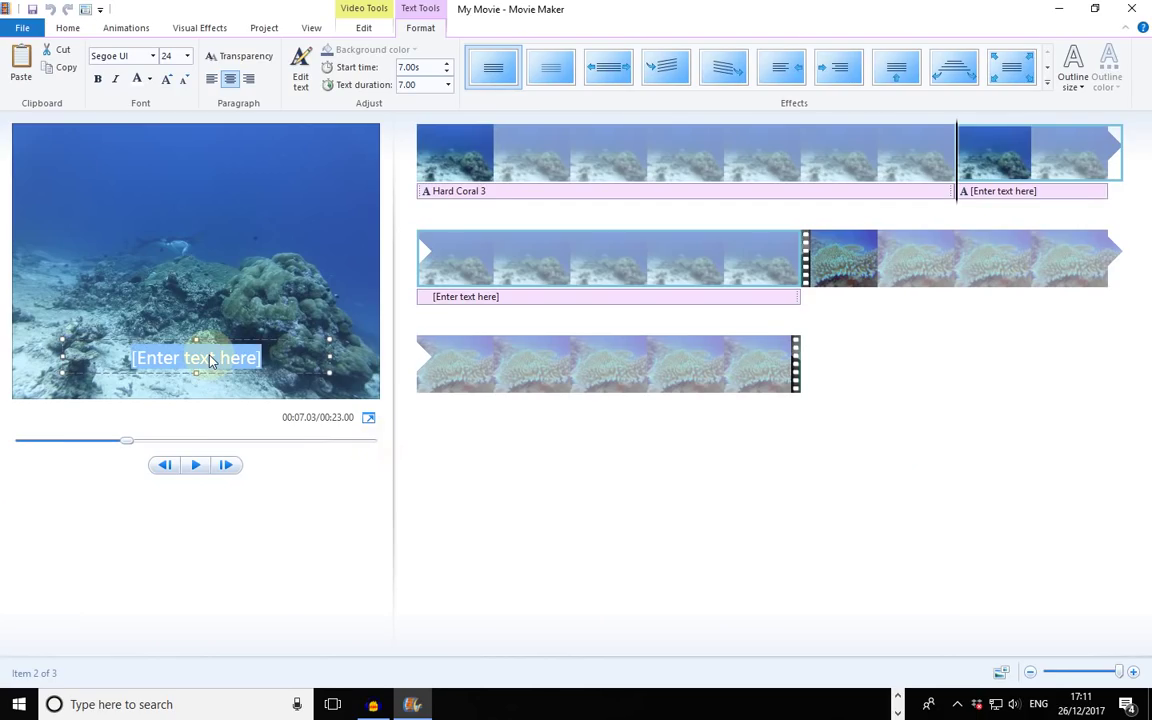
# Step: Type the two-line caption 'University of Tawara' / 'Marine Biology Unit 14C', fixing the typo
pyautogui.write('Uni')
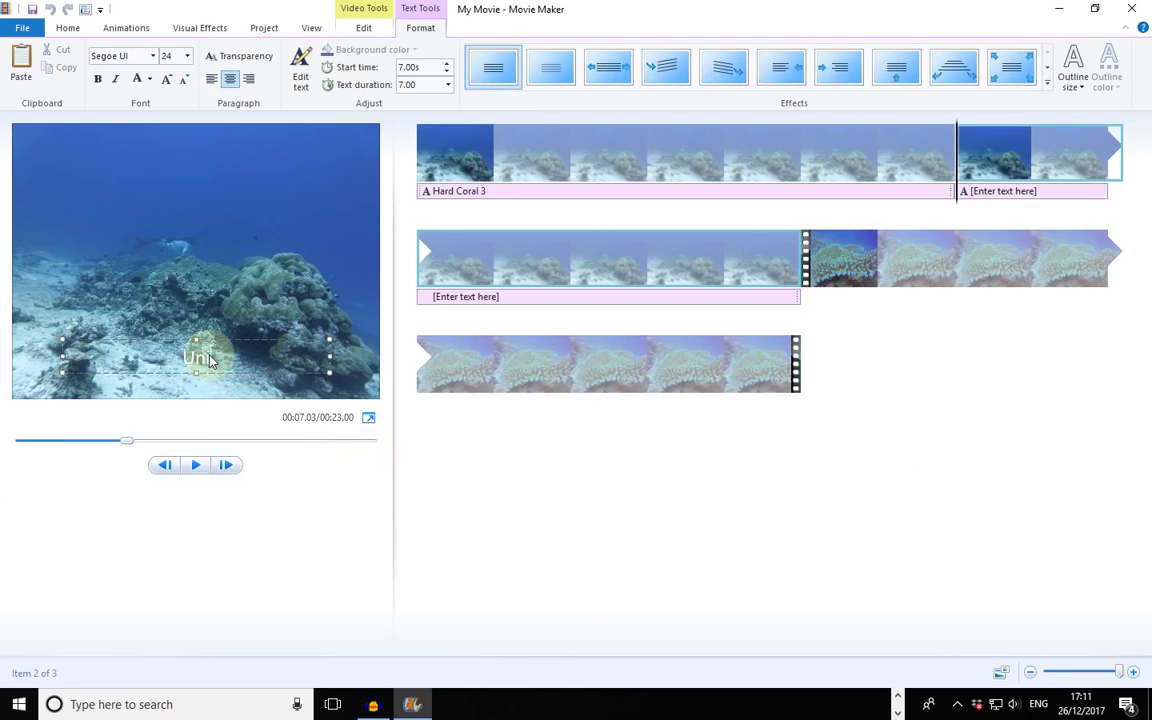
pyautogui.write('versity of Tawara')
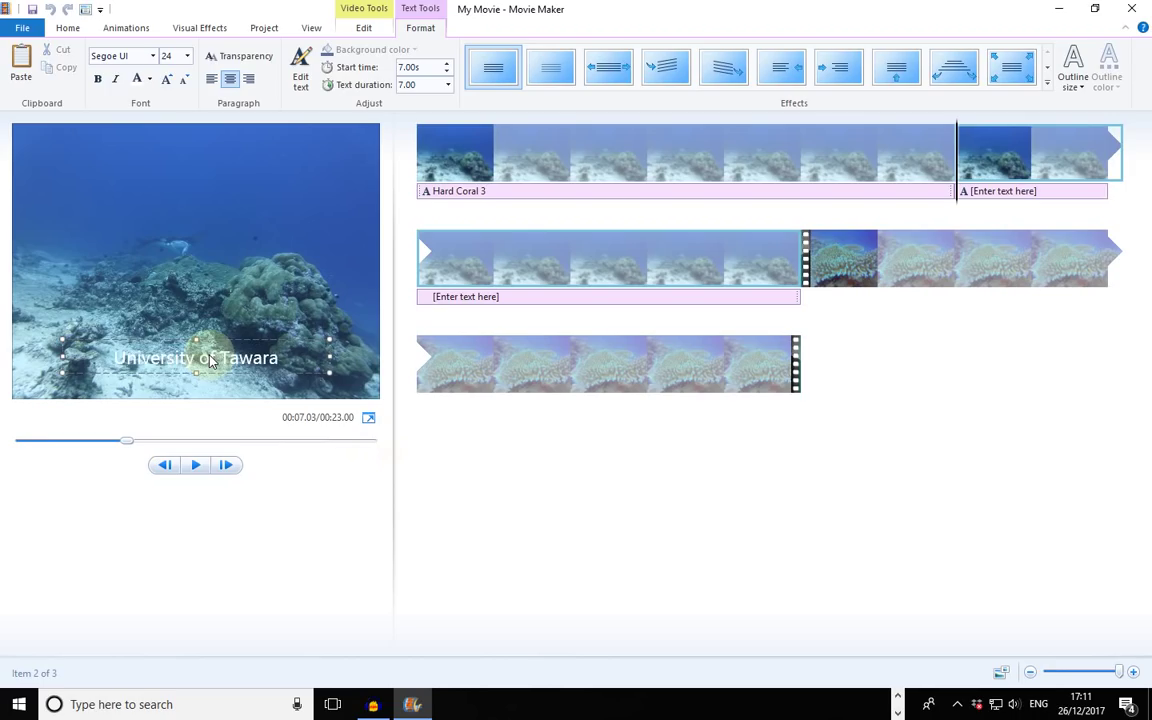
pyautogui.press('Return')
pyautogui.write('Marine')
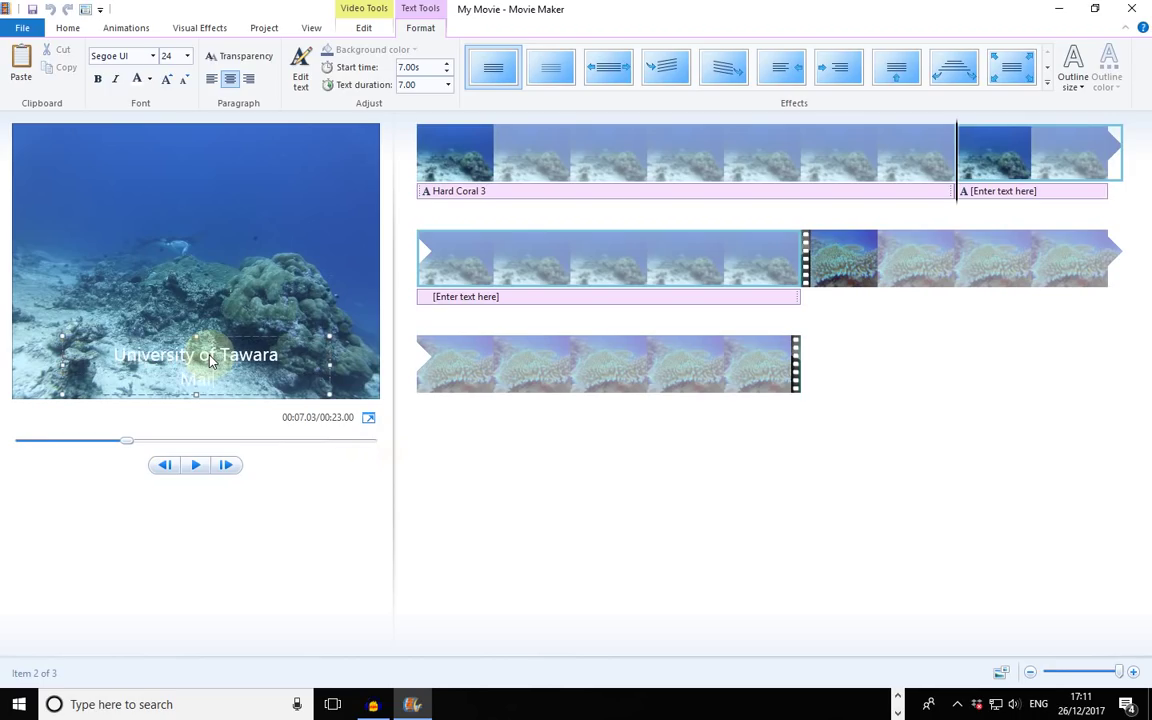
pyautogui.write(' Bilogy')
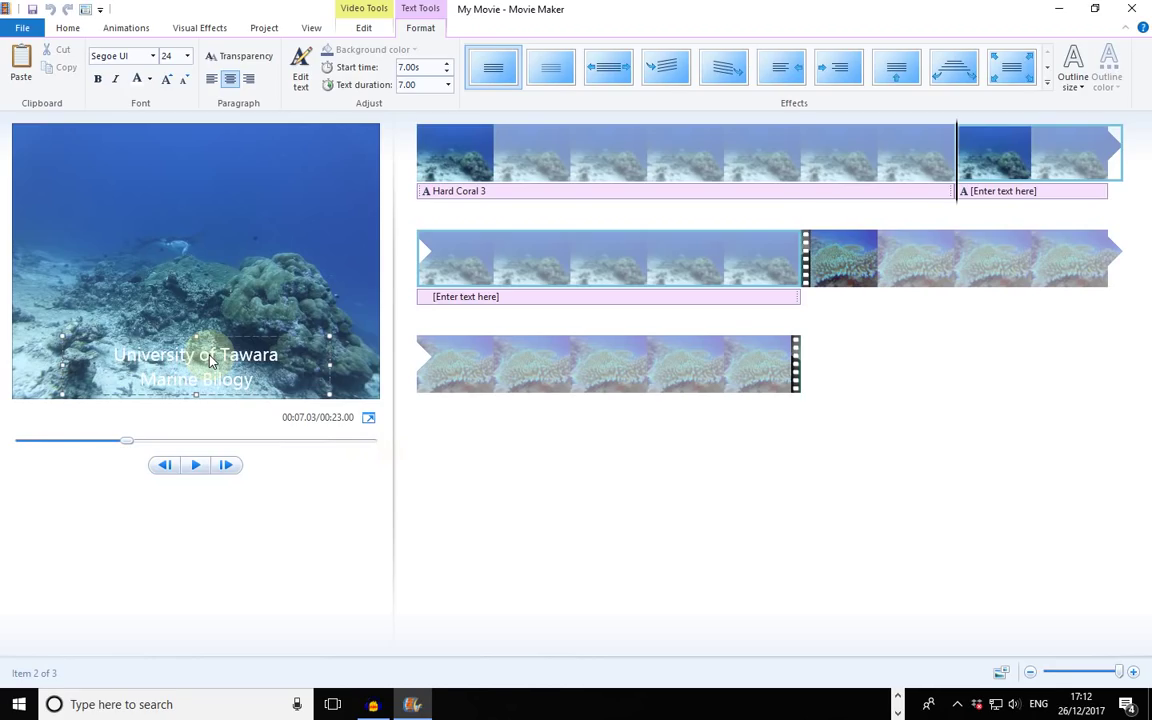
pyautogui.write('o')
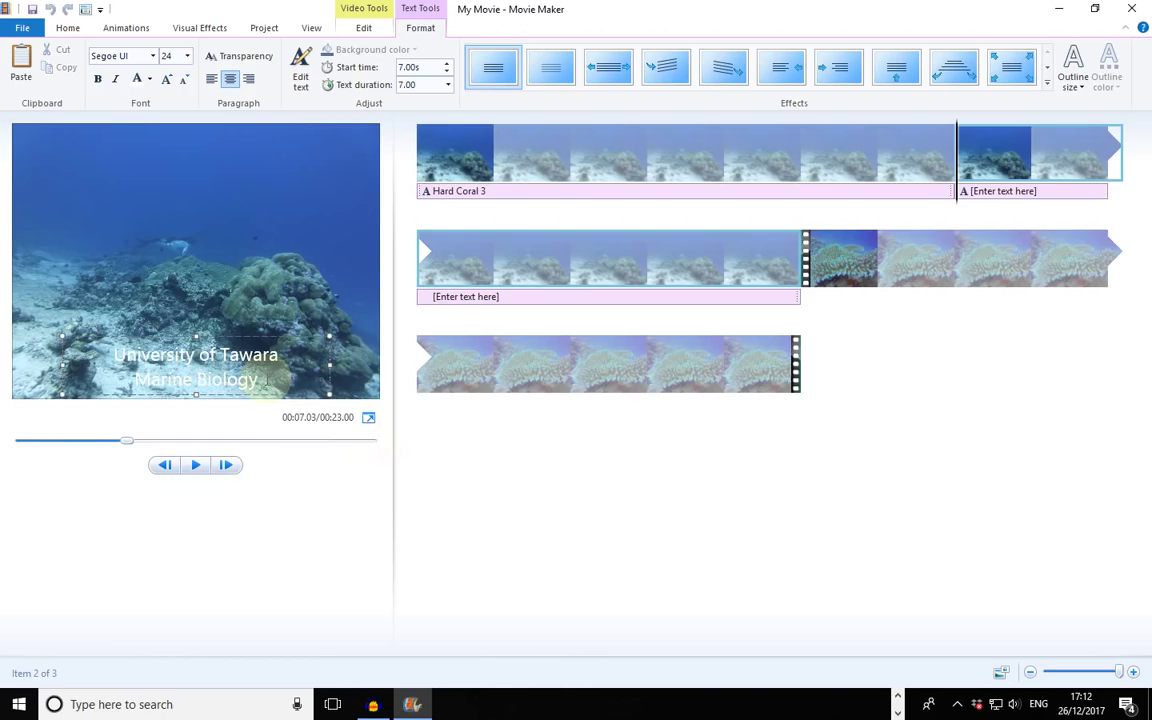
pyautogui.write('Unit')
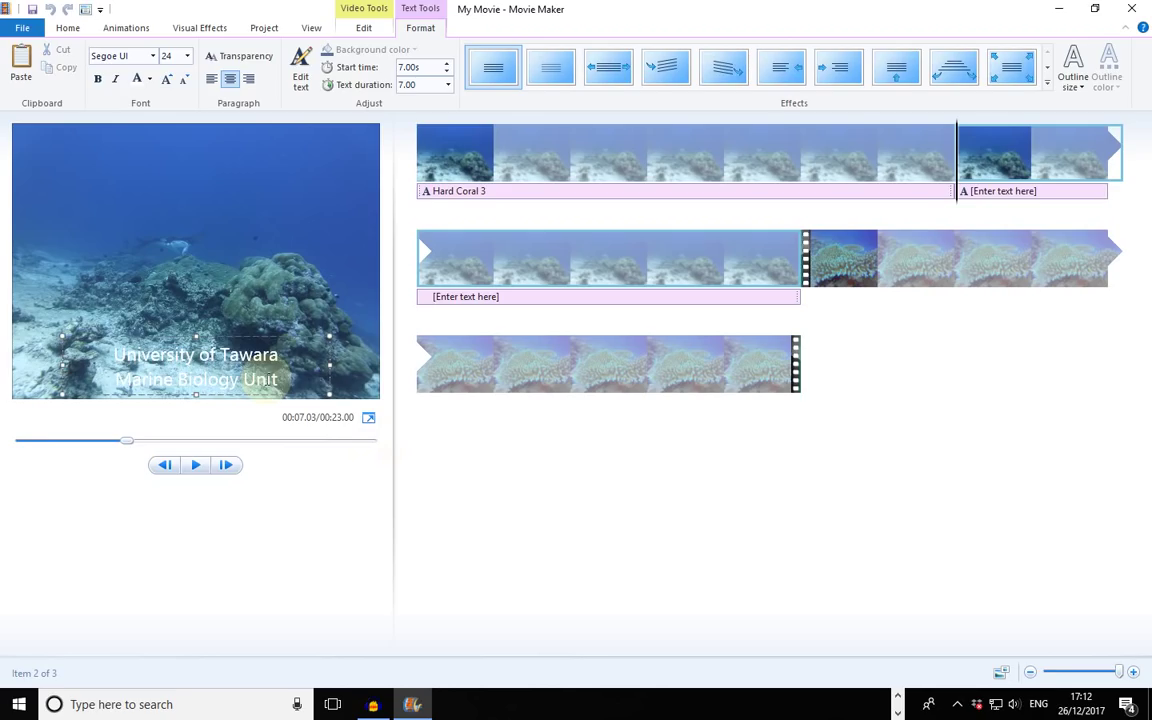
pyautogui.write(' 14C')
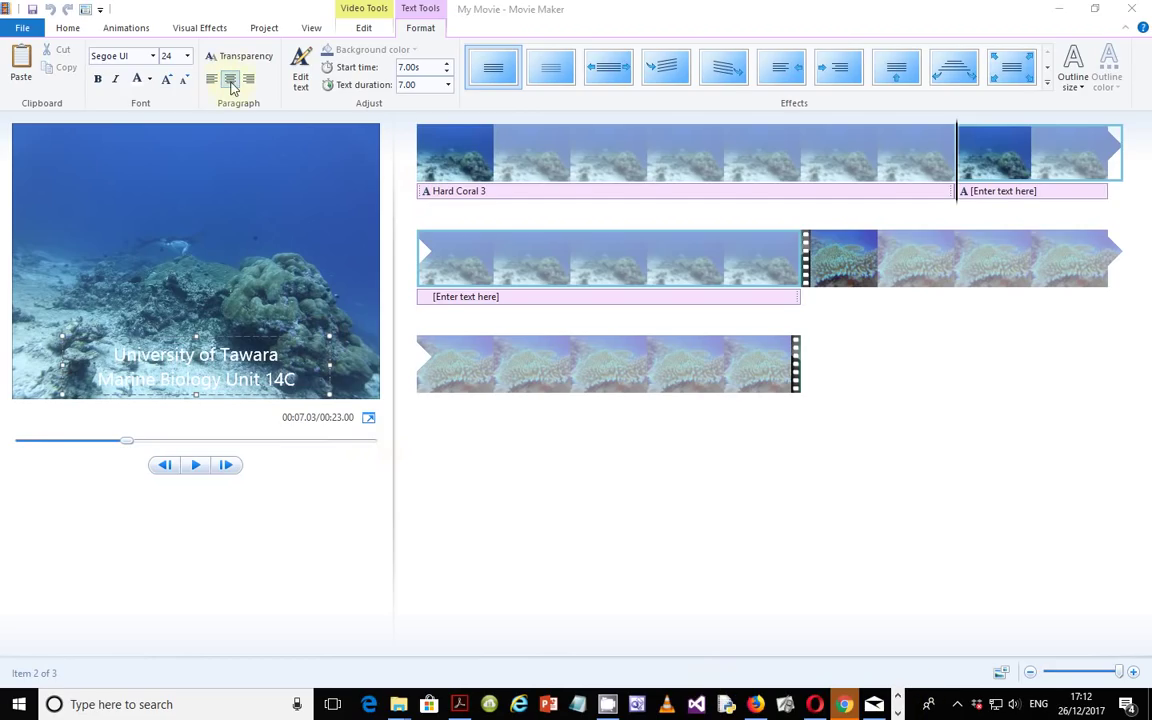
pyautogui.click(459, 704)
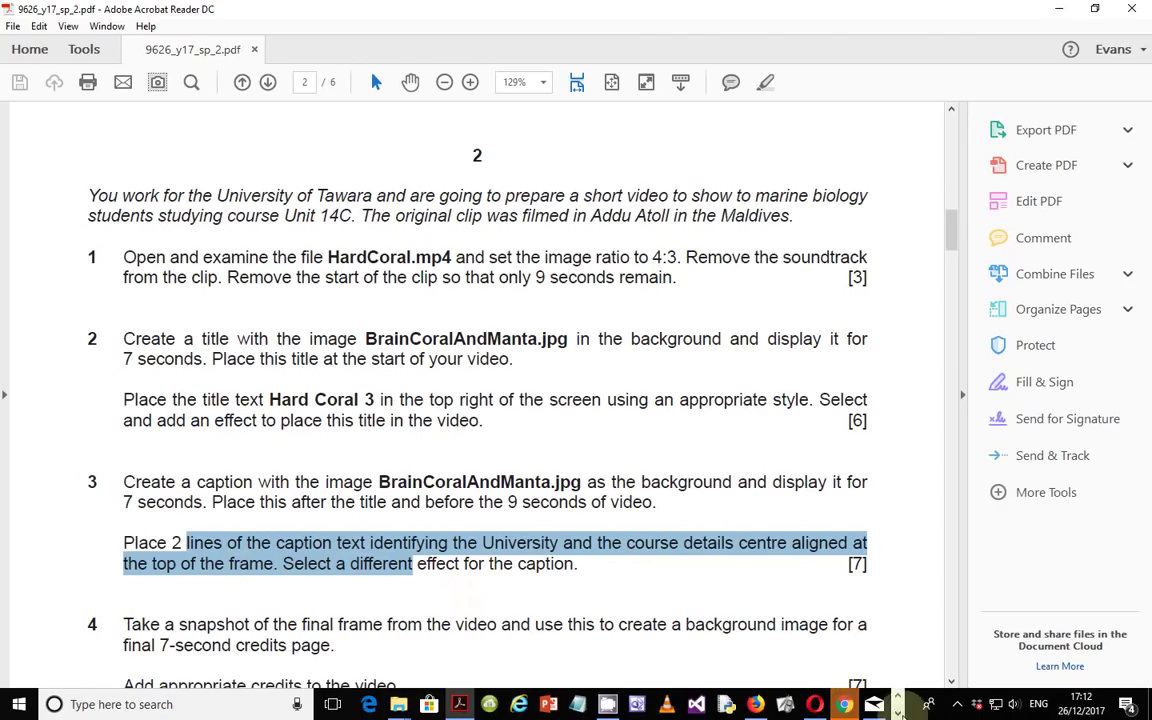
pyautogui.click(423, 709)
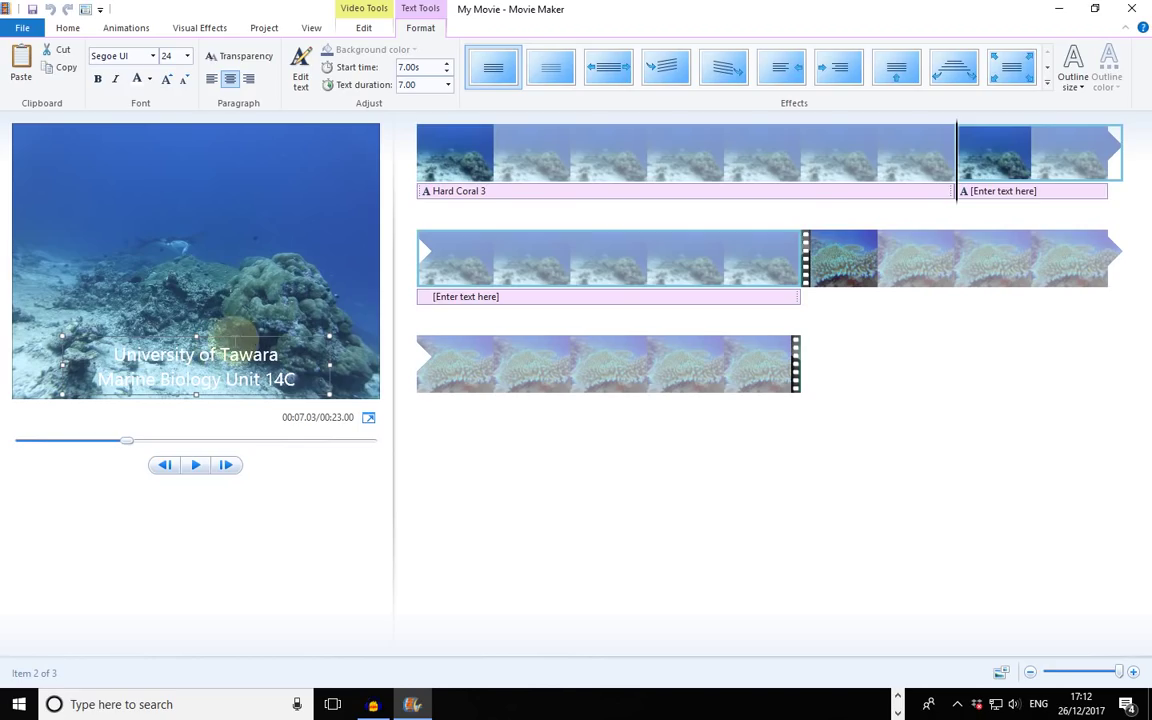
# Step: Move the caption to the frame top with Zoom in - small, then highlight task 3's 7-second duration
pyautogui.moveTo(231, 335); pyautogui.dragTo(224, 146)
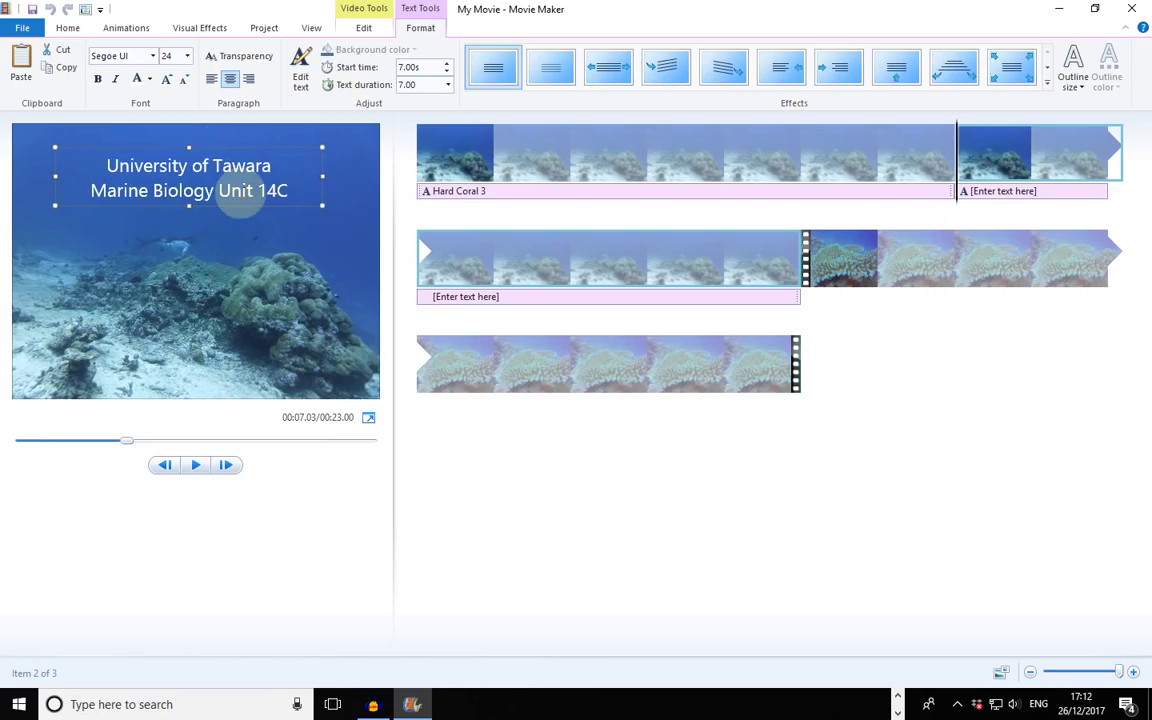
pyautogui.click(1033, 83)
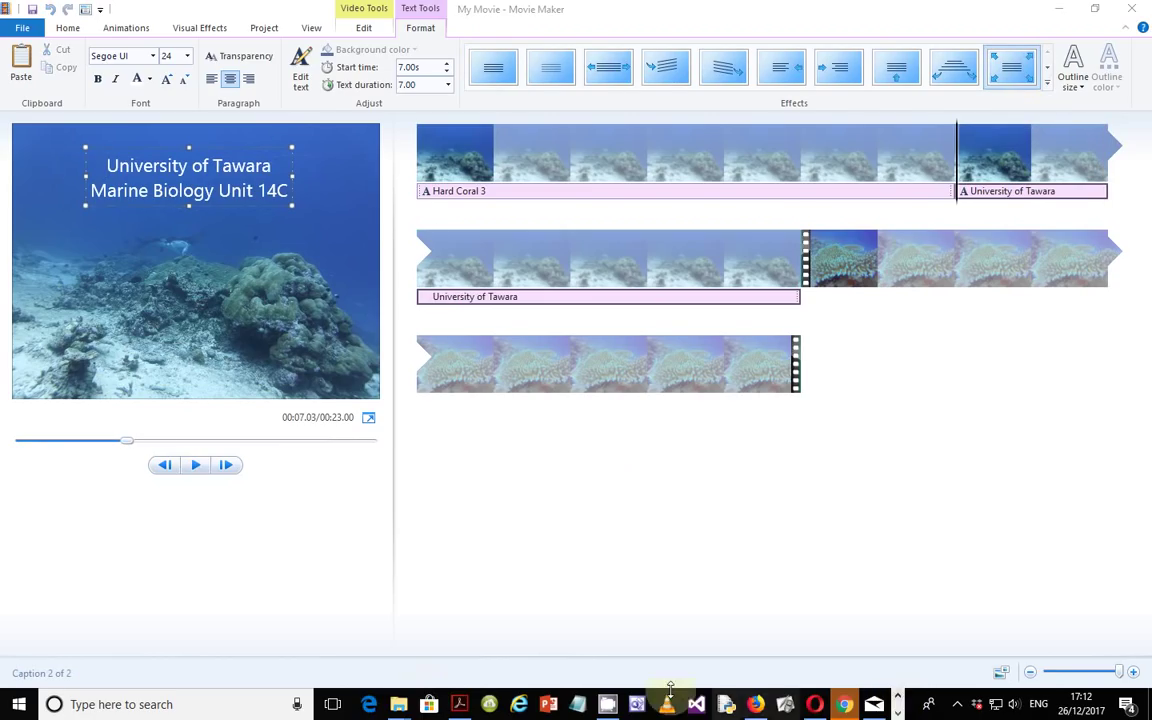
pyautogui.click(459, 704)
pyautogui.scroll(-4, 420, 480)
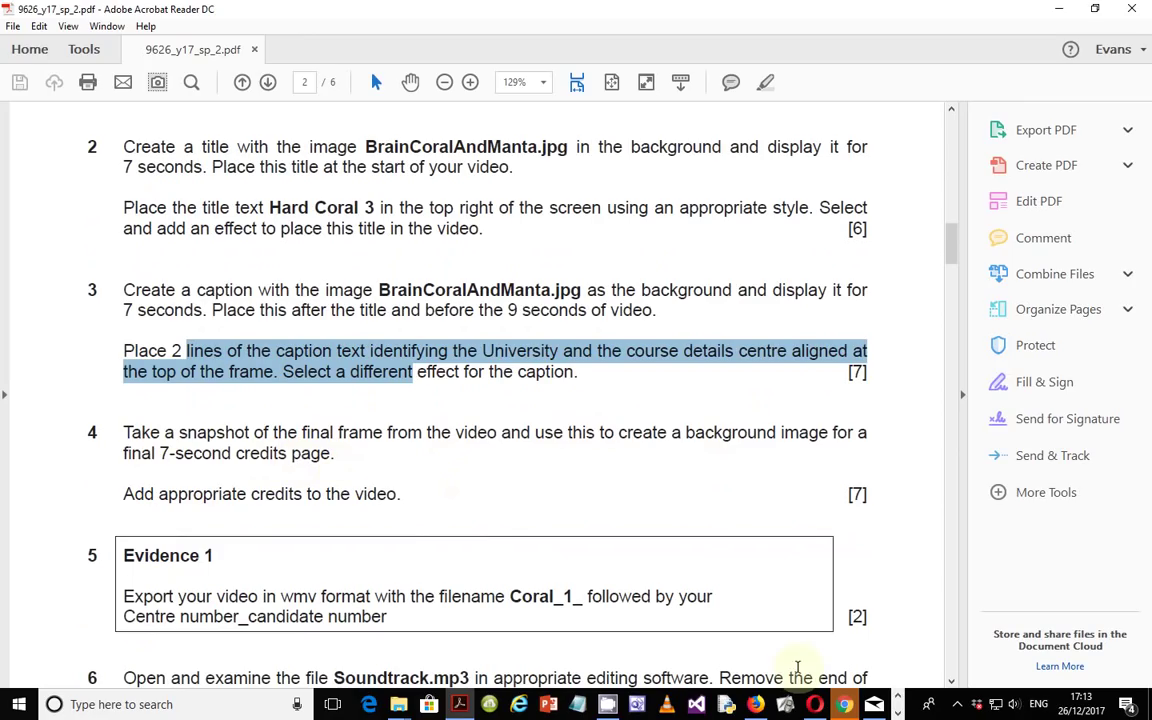
pyautogui.click(122, 310)
pyautogui.moveTo(122, 310); pyautogui.dragTo(203, 310)
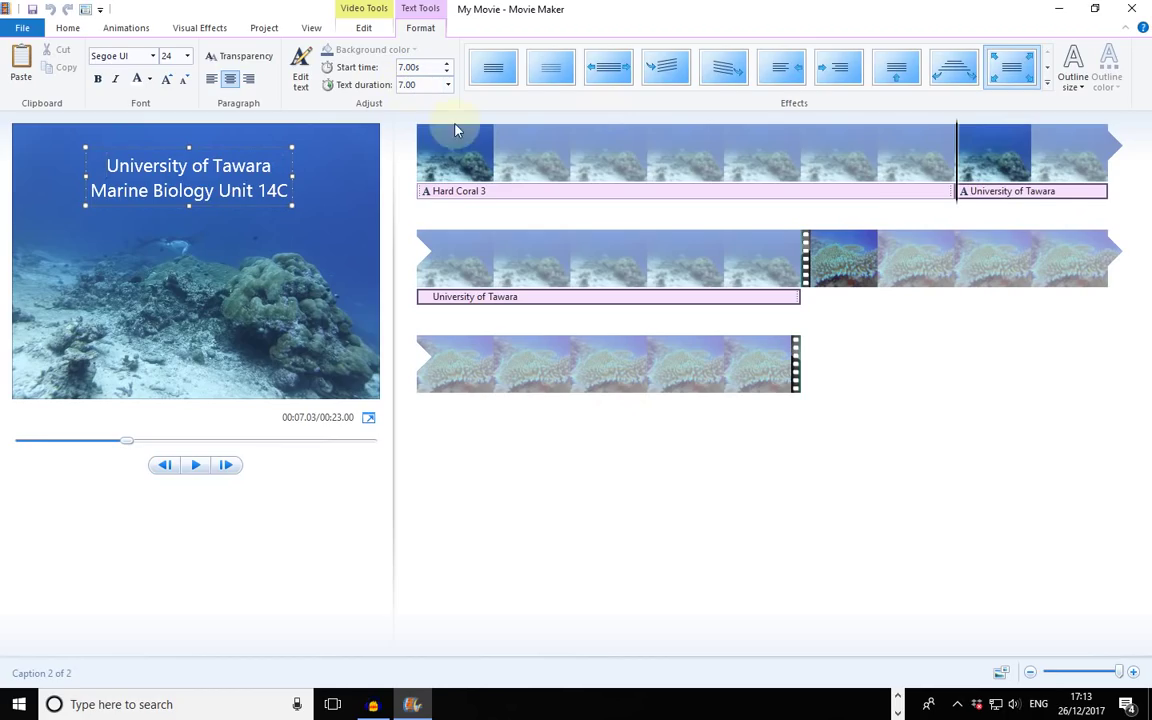
pyautogui.click(897, 706)
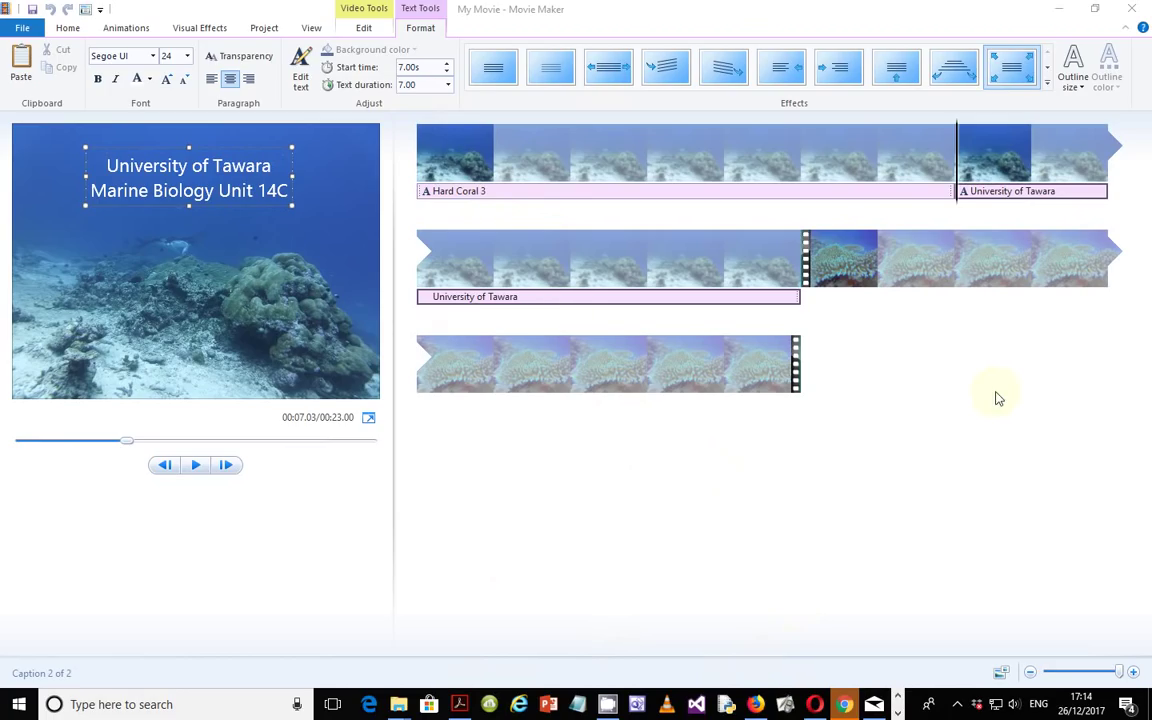
# Step: Select the third clip, jump to the video's end, and take a snapshot of the final frame
pyautogui.click(726, 390)
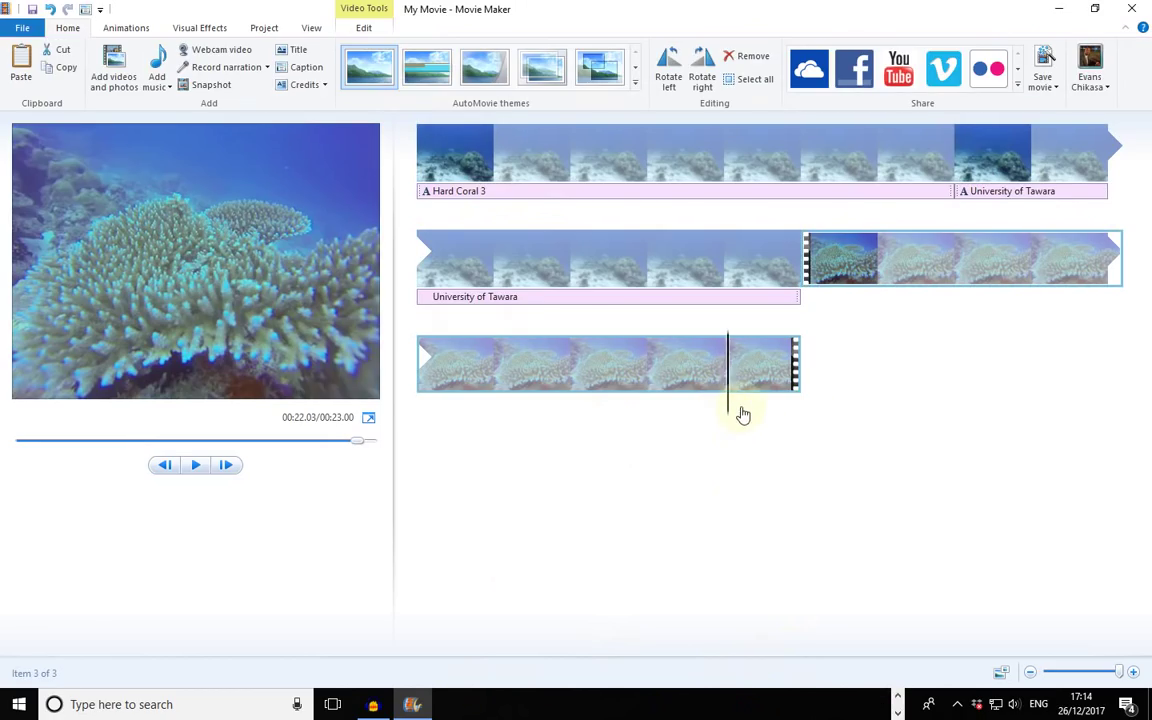
pyautogui.click(834, 422)
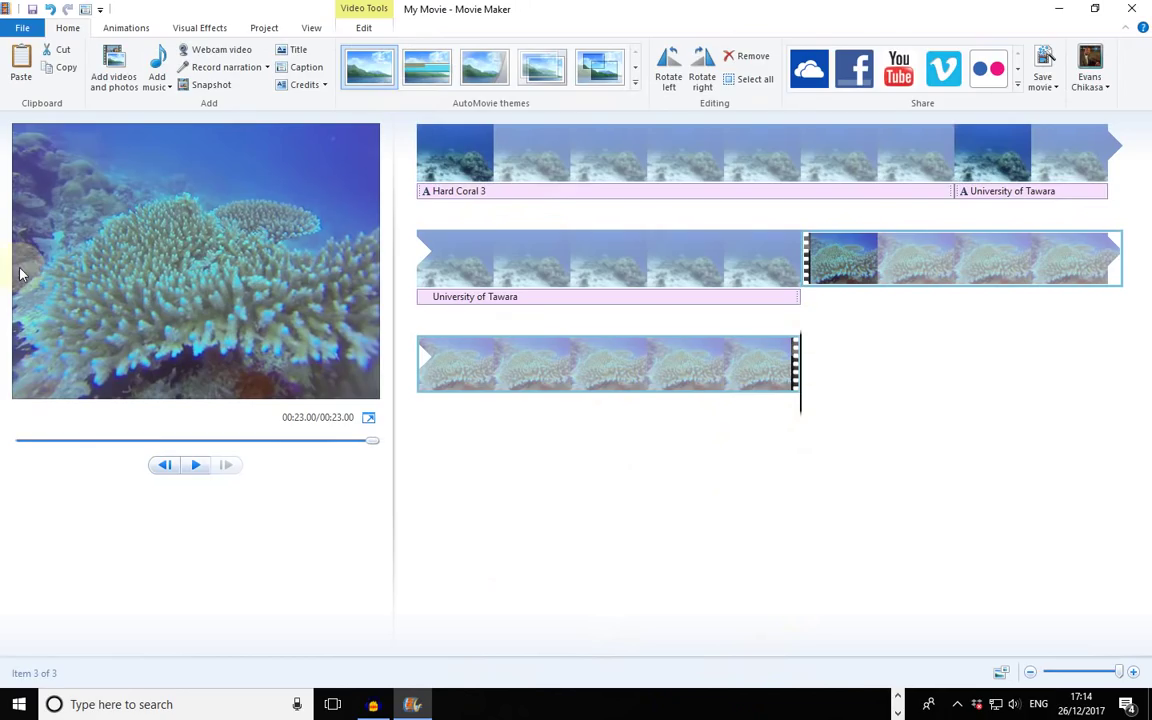
pyautogui.click(193, 88)
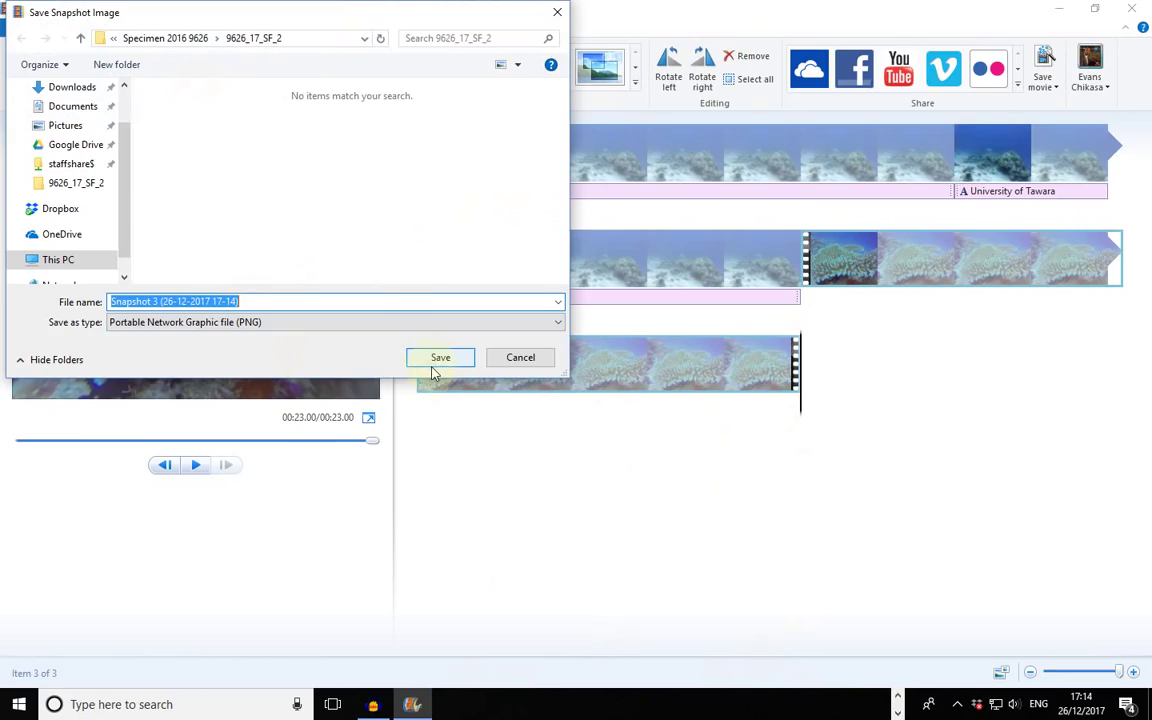
# Step: Save the snapshot as PNG 'Snapshot 3' in 9626_17_SF_2, adding it as the fourth clip
pyautogui.click(437, 358)
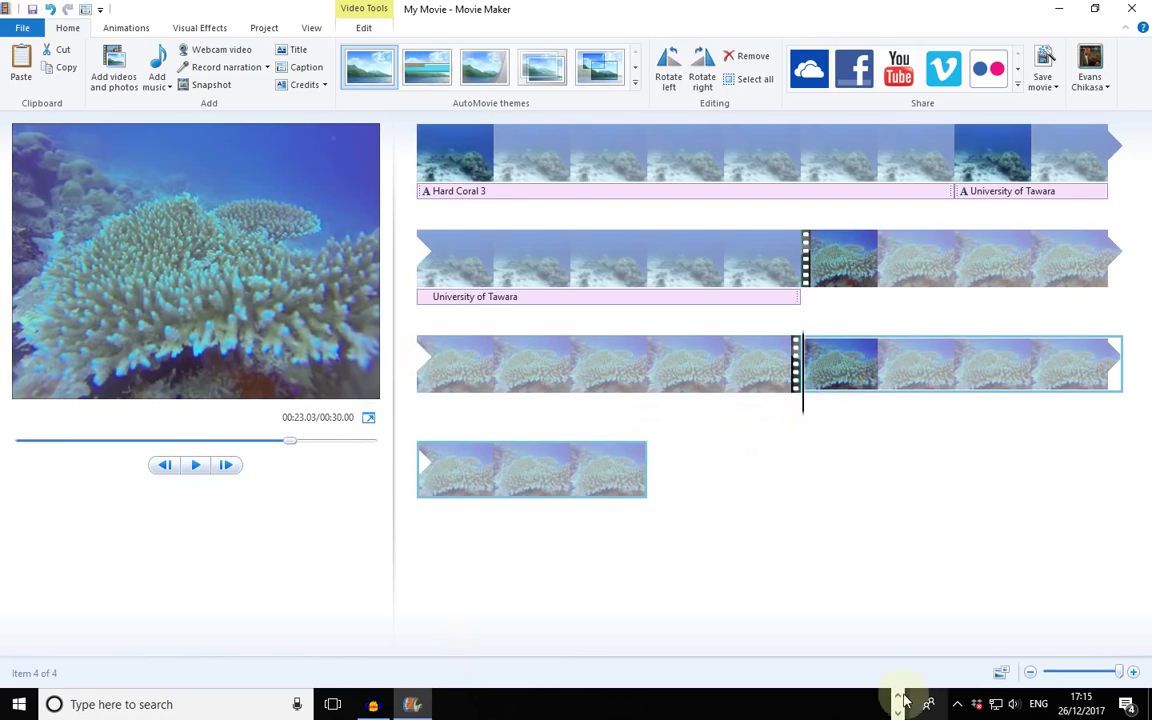
pyautogui.click(459, 704)
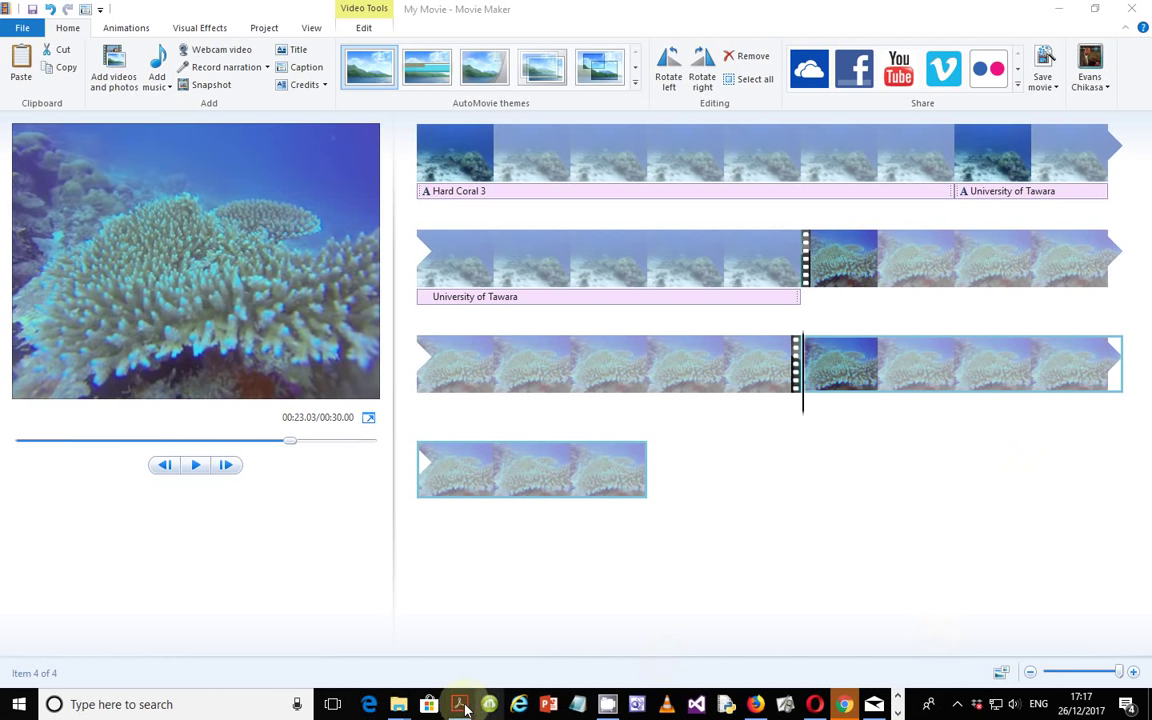
pyautogui.click(487, 633)
pyautogui.scroll(5, 483, 277)
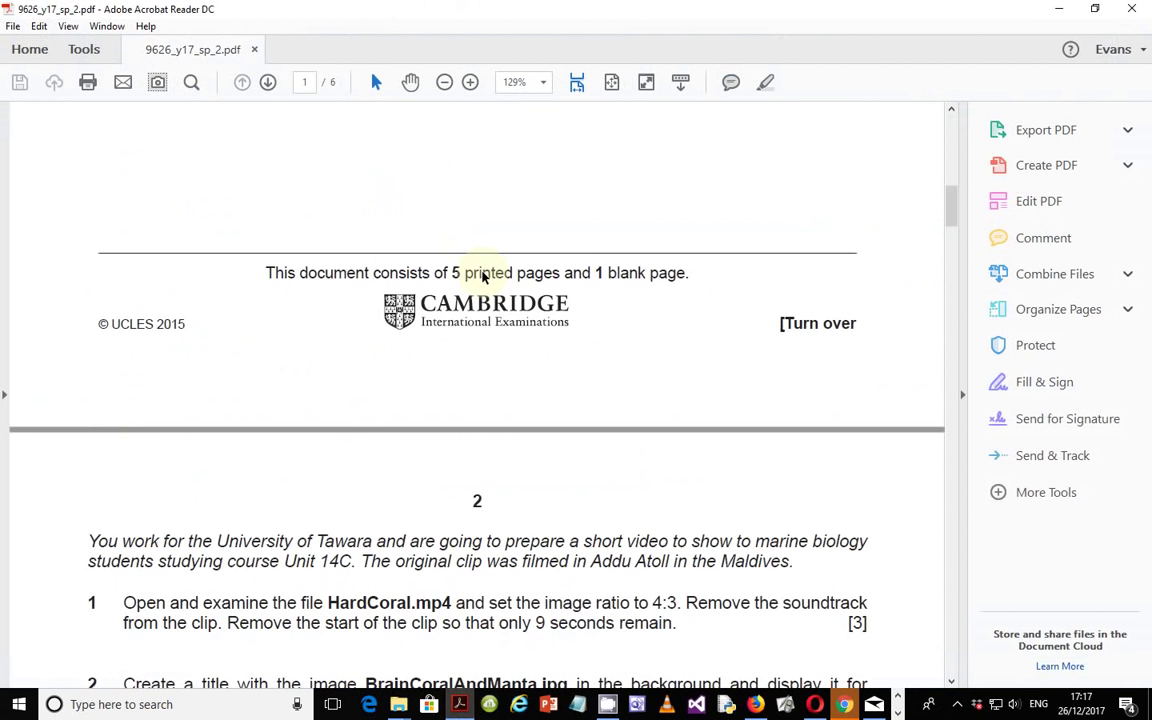
pyautogui.scroll(-4, 483, 277)
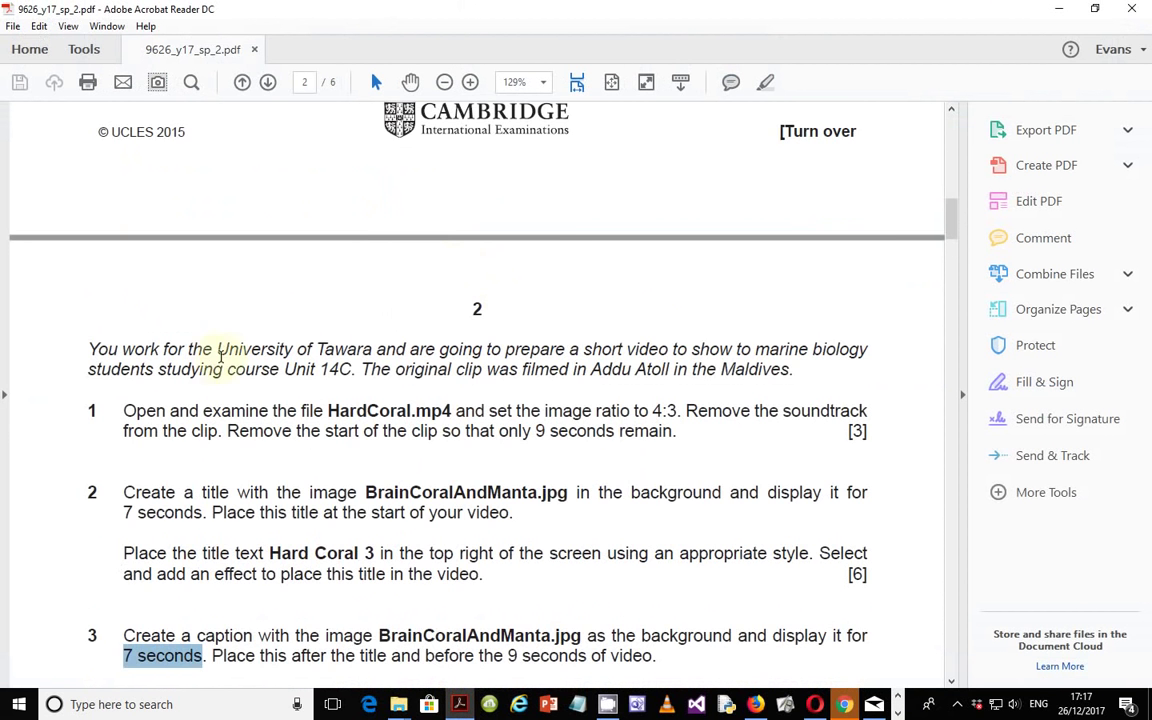
pyautogui.moveTo(222, 350); pyautogui.dragTo(362, 355)
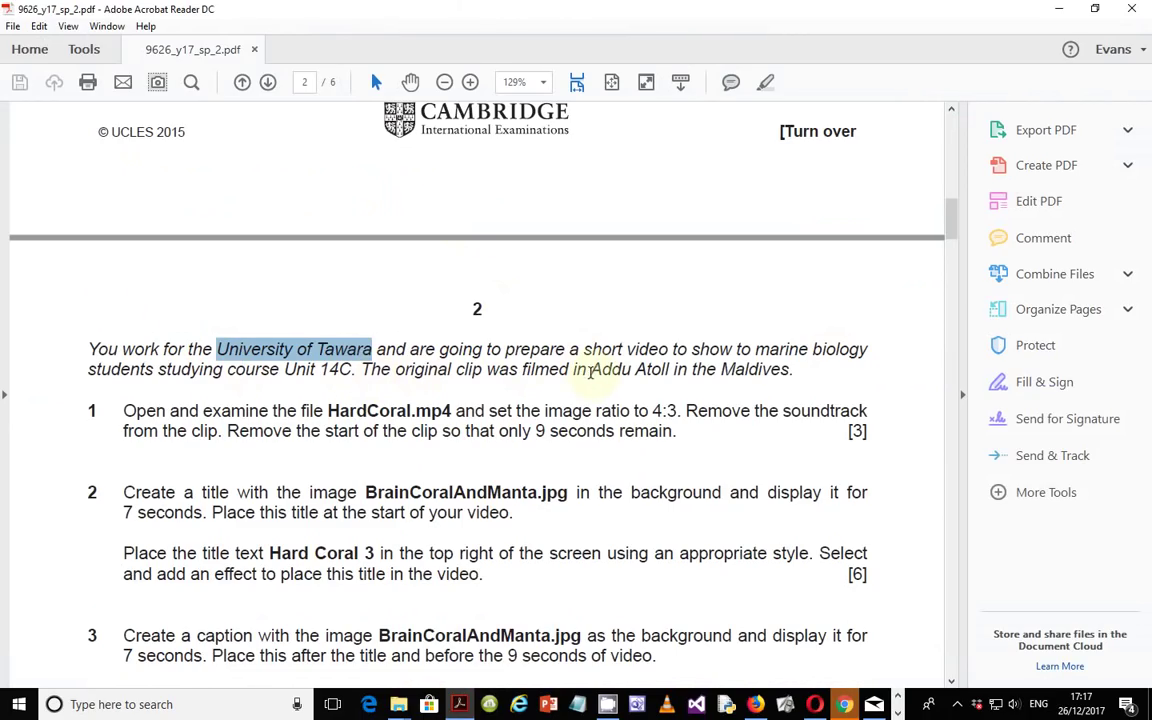
pyautogui.moveTo(590, 370); pyautogui.dragTo(669, 371)
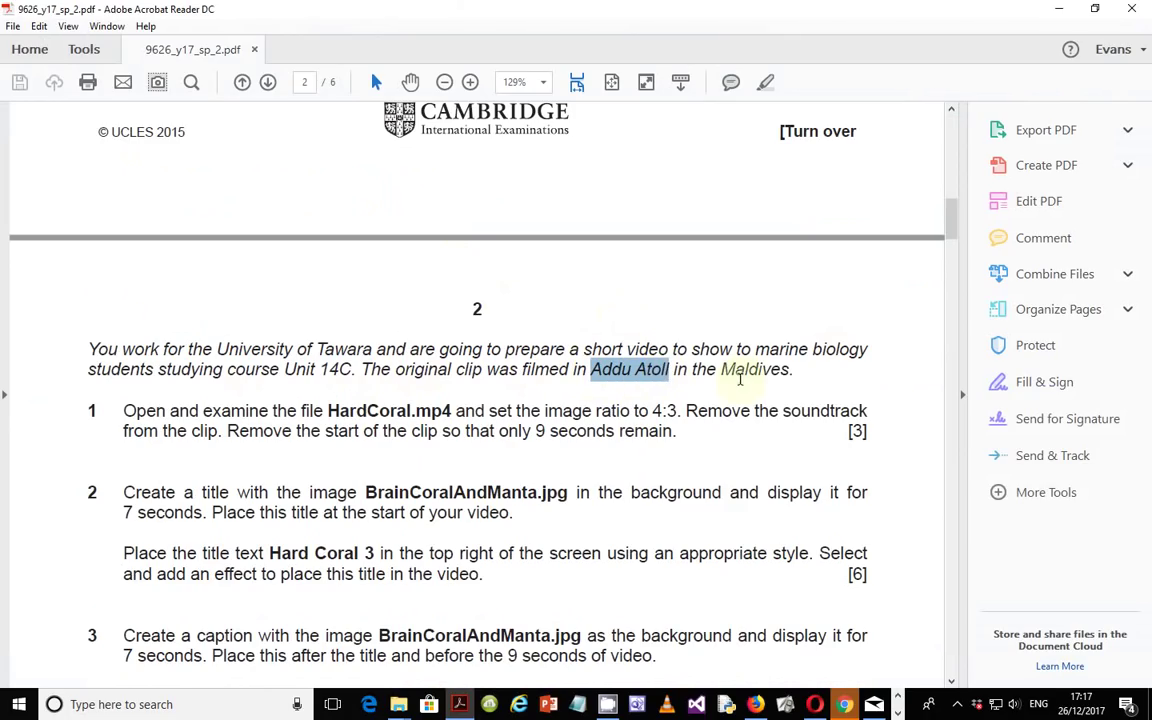
pyautogui.moveTo(721, 370); pyautogui.dragTo(793, 371)
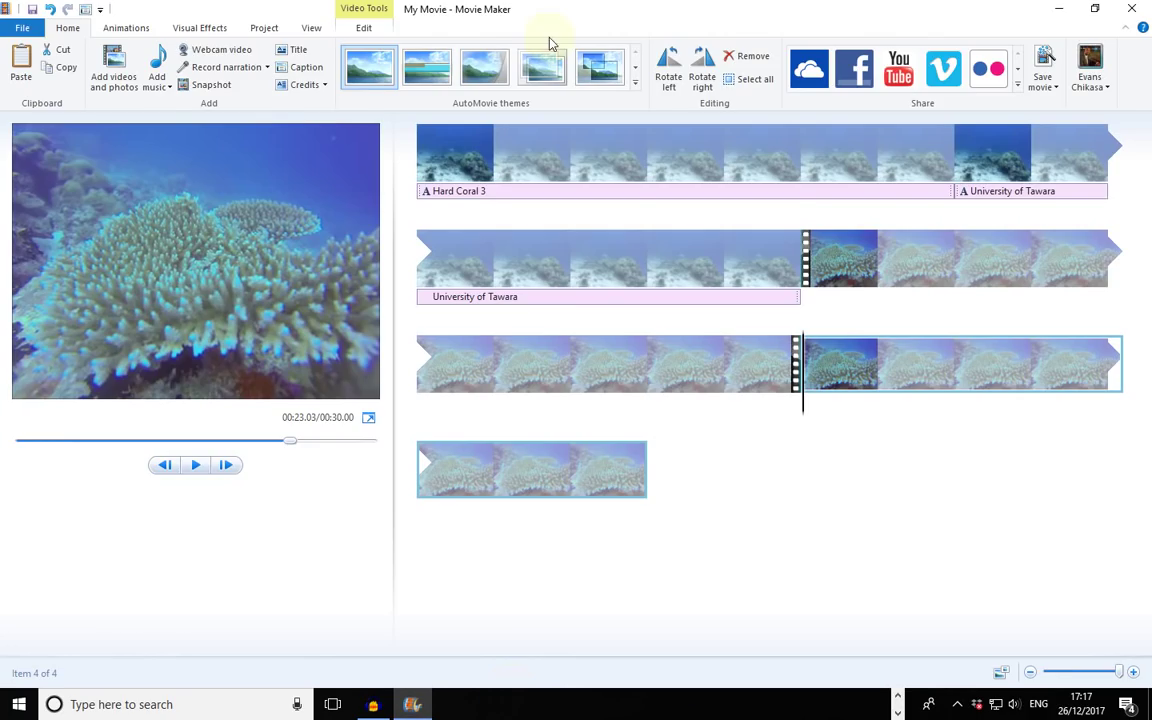
# Step: Add a FILMED ON LOCATION location credit and drag its caption onto the final snapshot clip
pyautogui.click(318, 85)
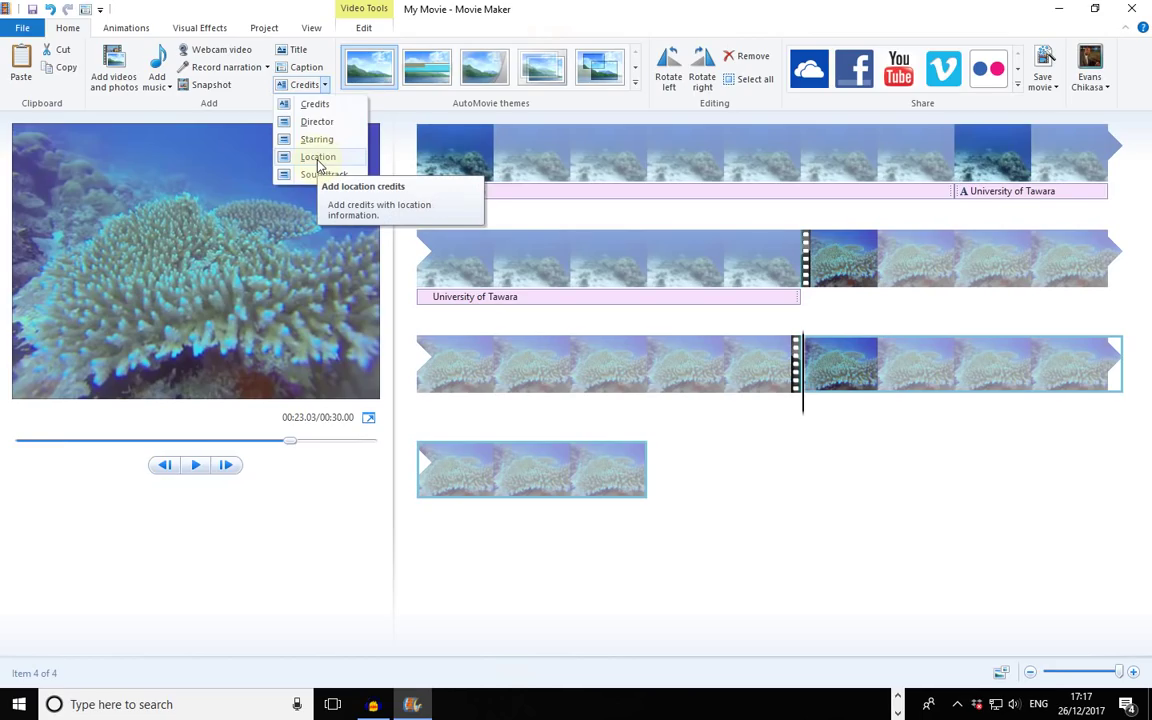
pyautogui.click(318, 158)
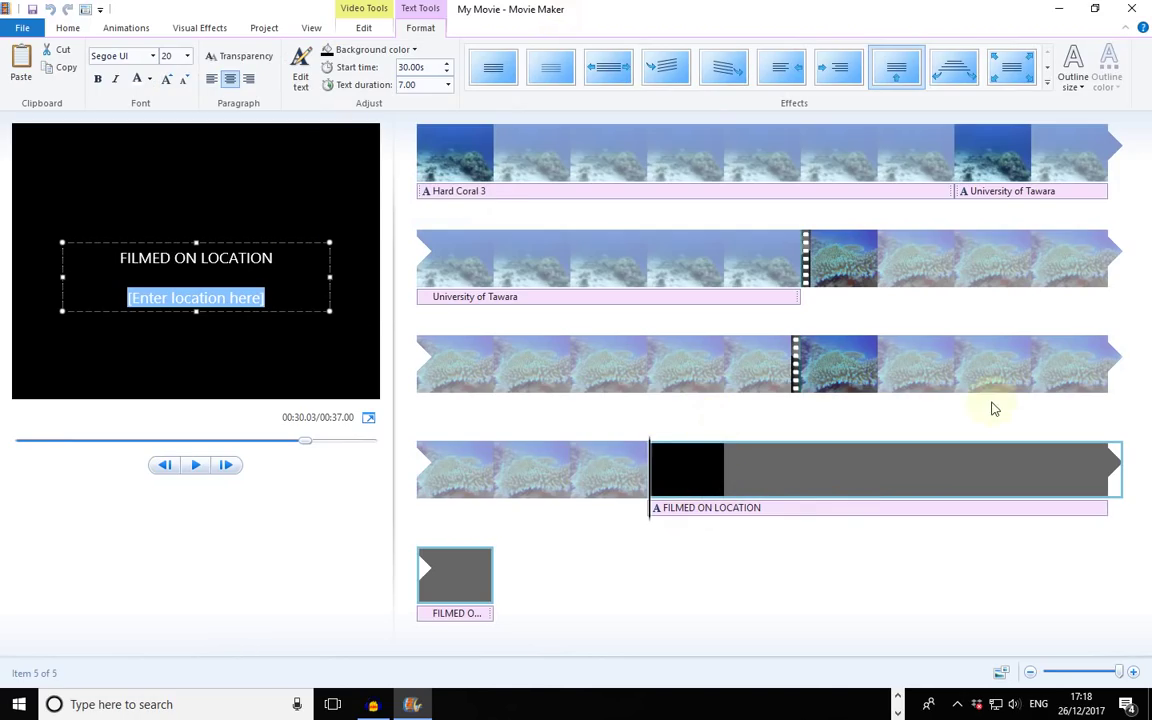
pyautogui.click(655, 514)
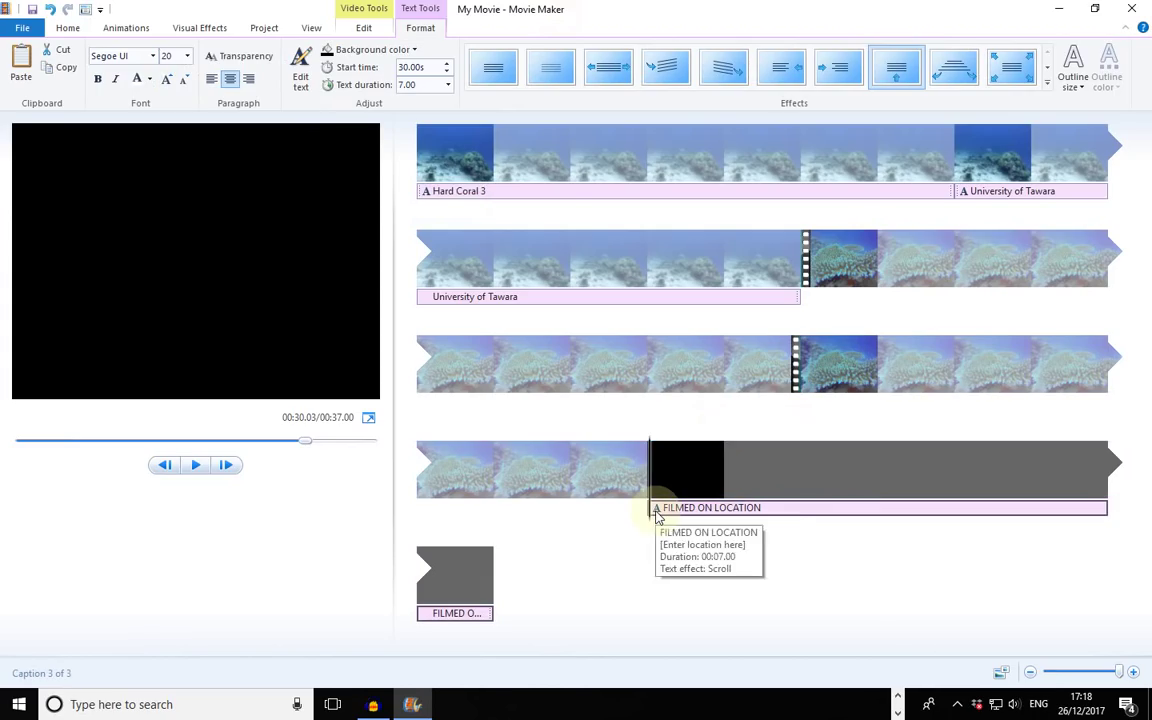
pyautogui.click(641, 518)
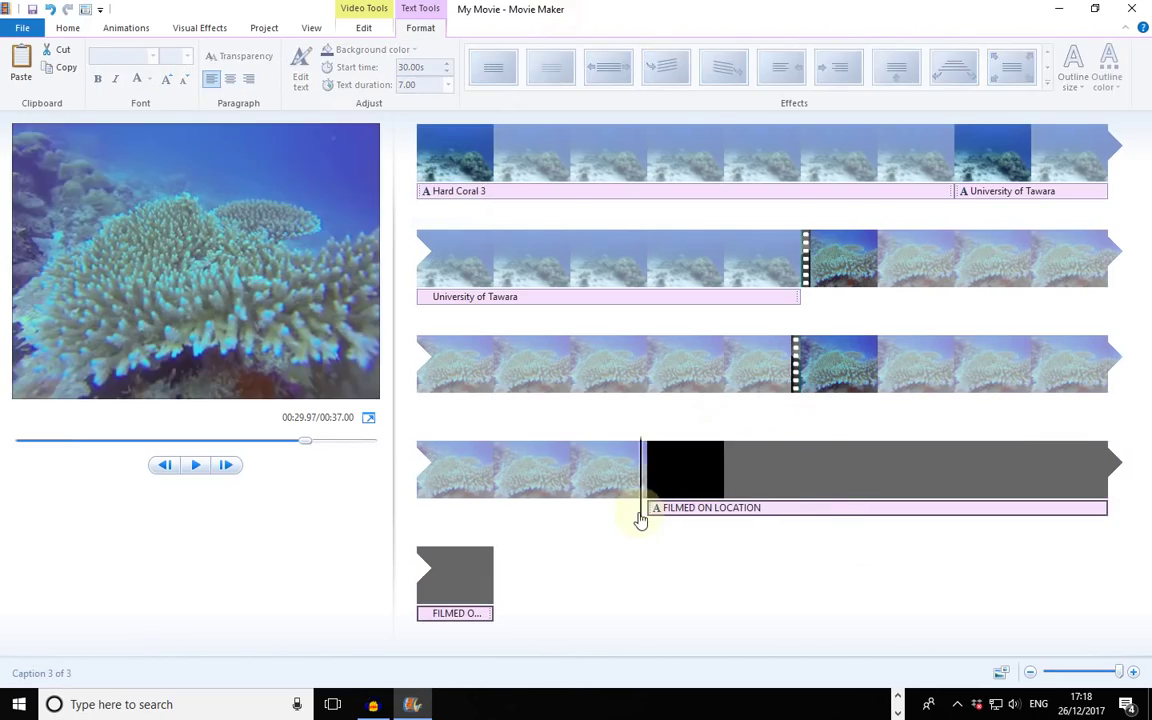
pyautogui.moveTo(641, 518); pyautogui.dragTo(803, 412)
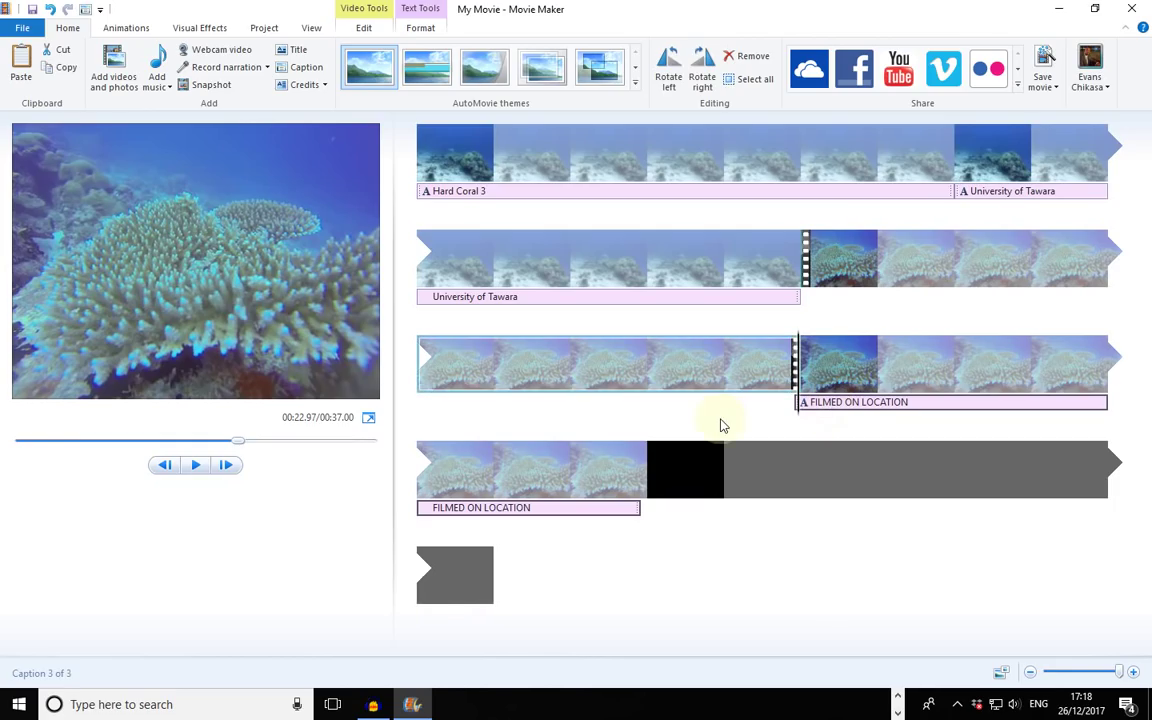
# Step: Delete the black credits clip and align the FILMED ON LOCATION caption with the final snapshot clip's start
pyautogui.click(736, 494)
pyautogui.click(703, 481)
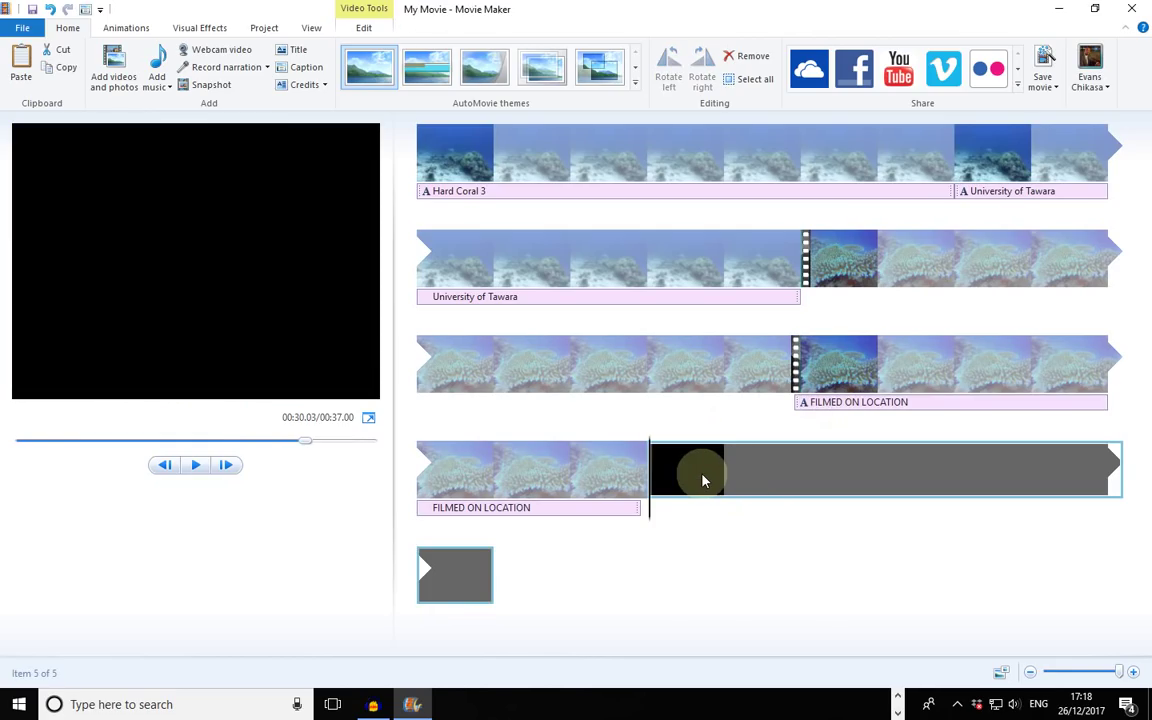
pyautogui.press('Delete')
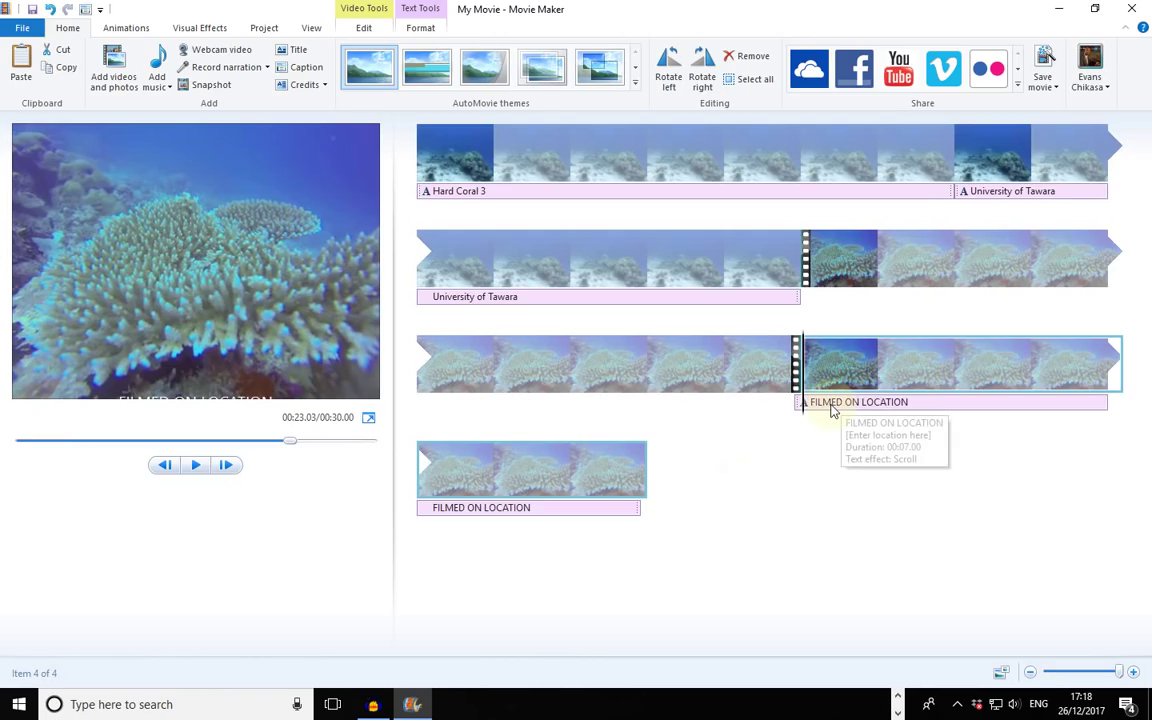
pyautogui.moveTo(828, 410)
pyautogui.mouseDown()
pyautogui.moveTo(861, 410)
pyautogui.moveTo(806, 414)
pyautogui.mouseUp()
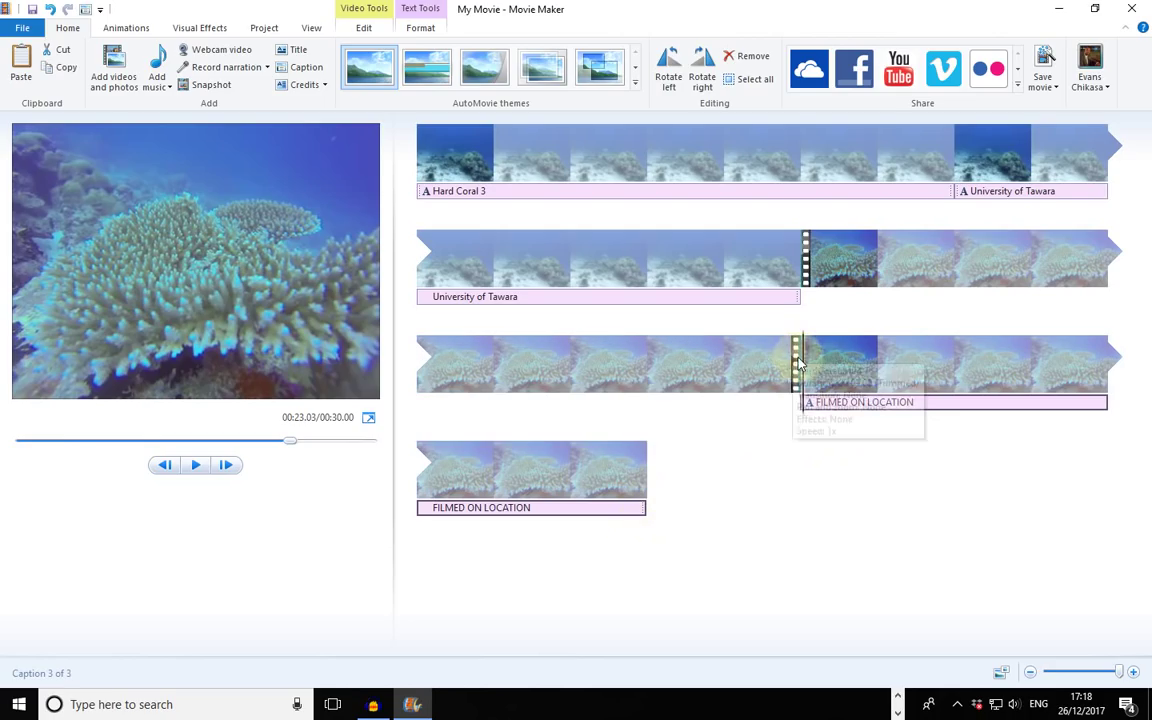
# Step: Open the FILMED ON LOCATION caption for editing and select its [Enter location here] line
pyautogui.click(836, 405)
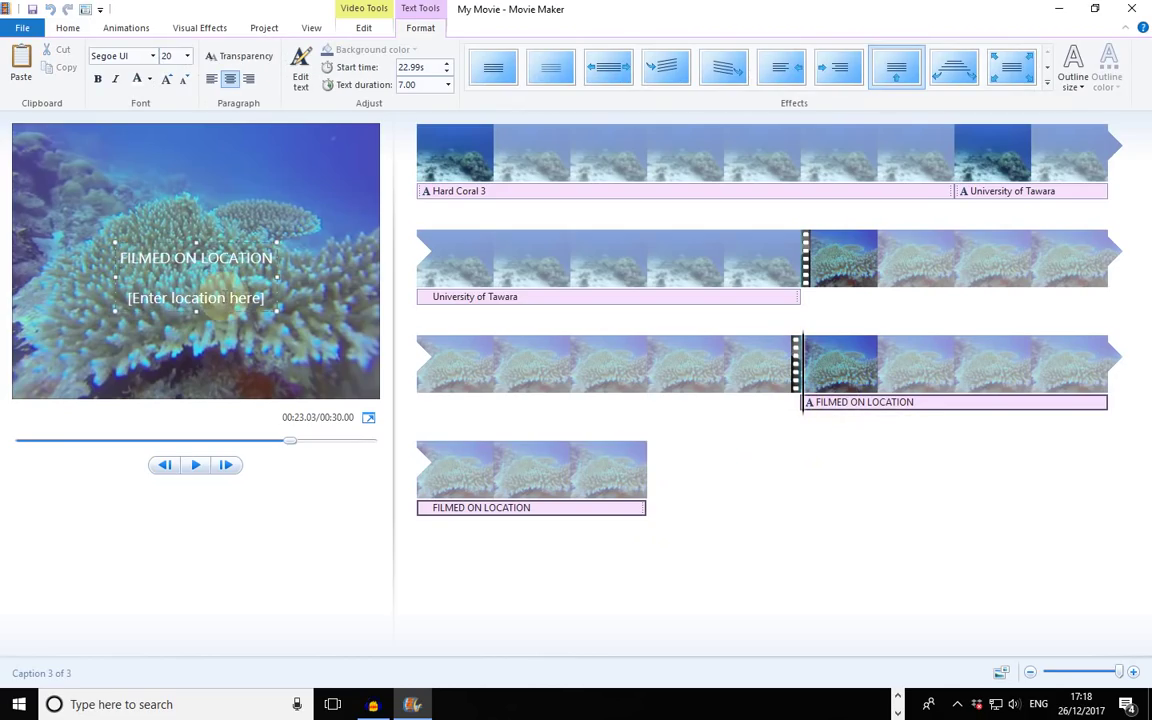
pyautogui.tripleClick(226, 297)
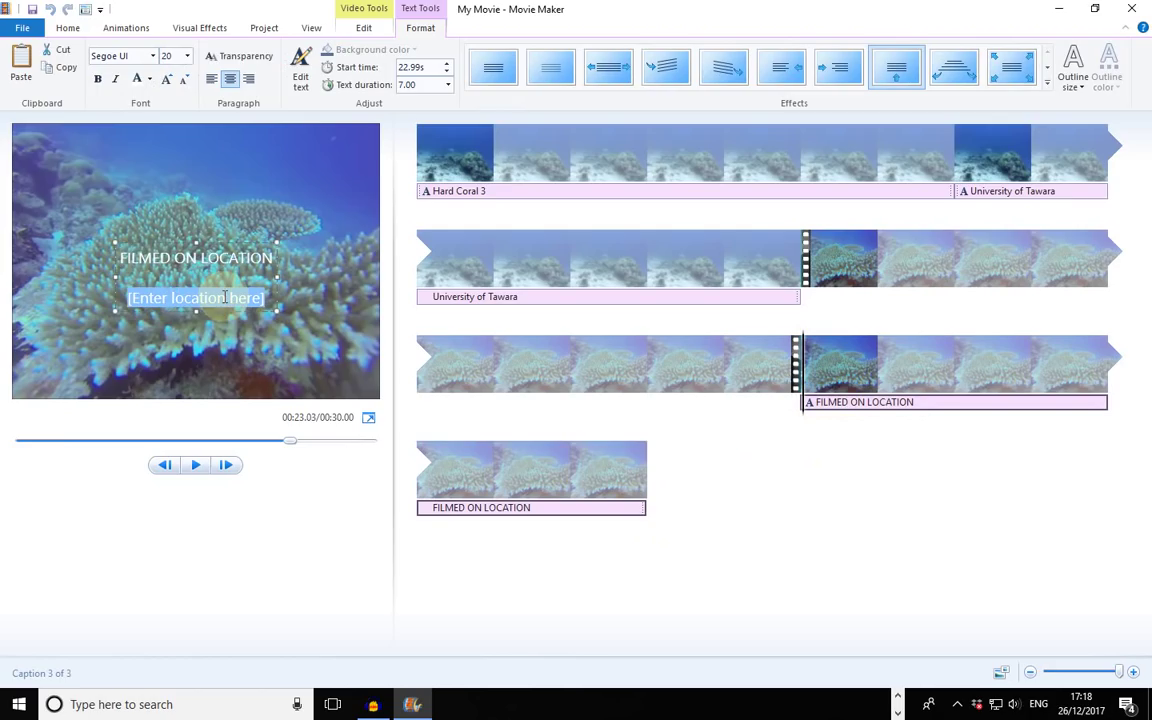
pyautogui.click(895, 698)
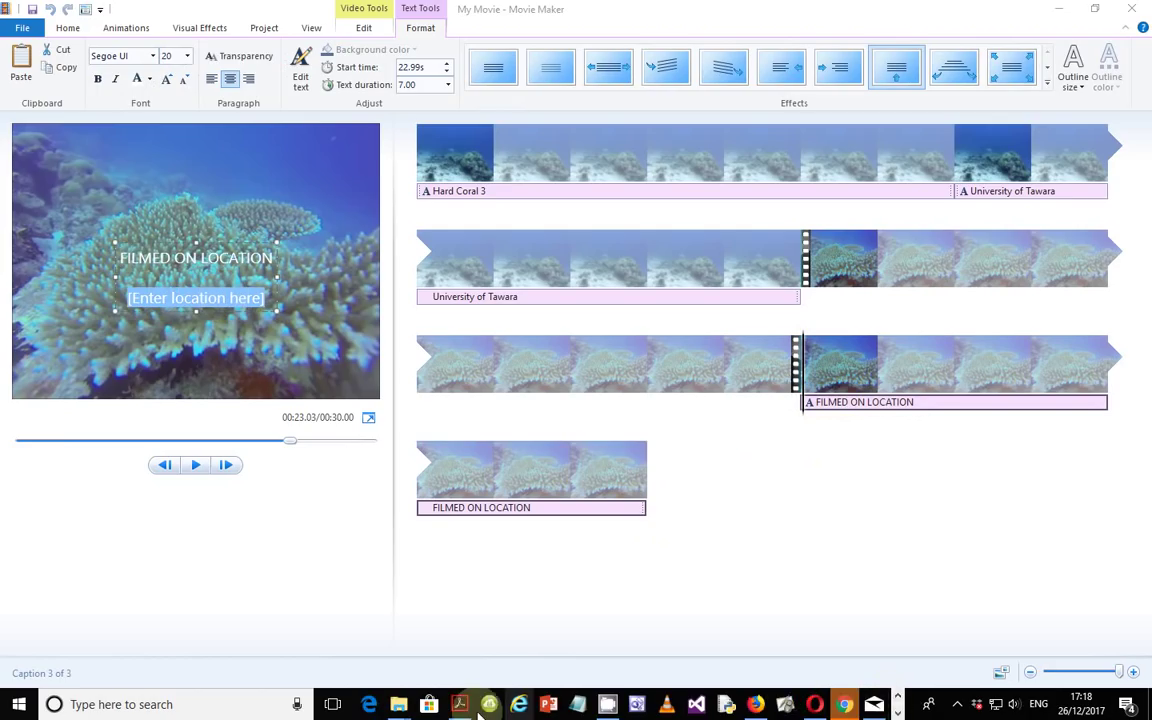
# Step: Copy the location name Addu Atoll from the exam paper's introduction in Acrobat
pyautogui.click(459, 704)
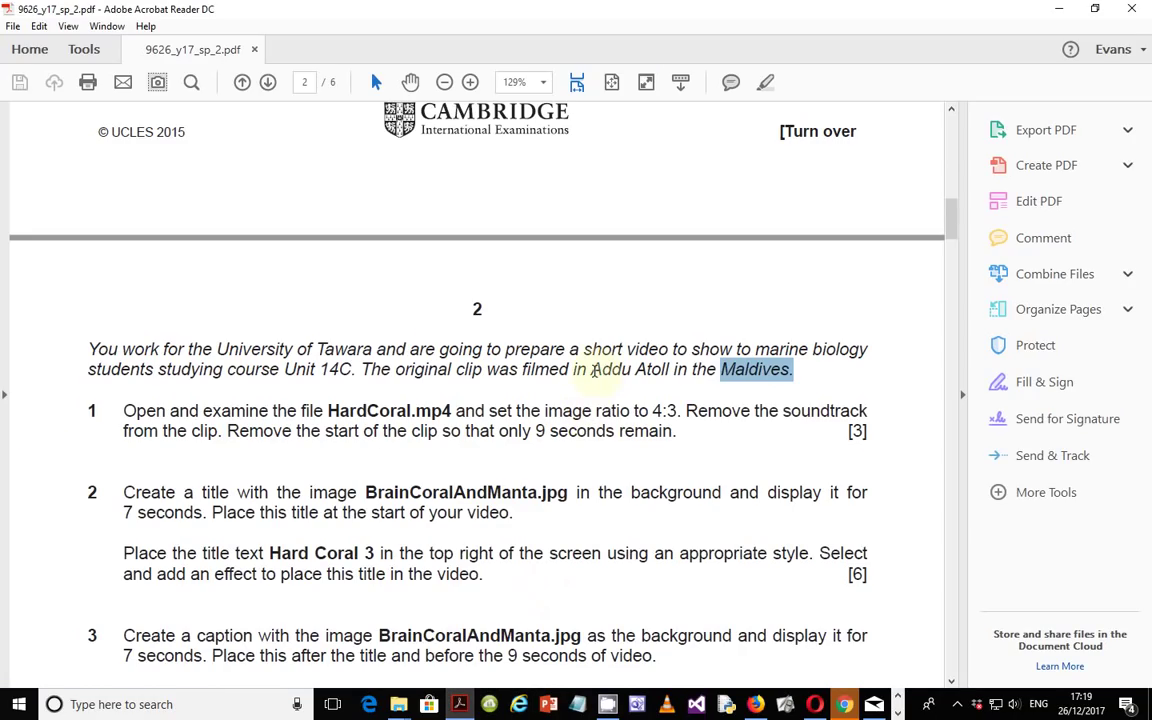
pyautogui.moveTo(591, 369); pyautogui.dragTo(669, 369)
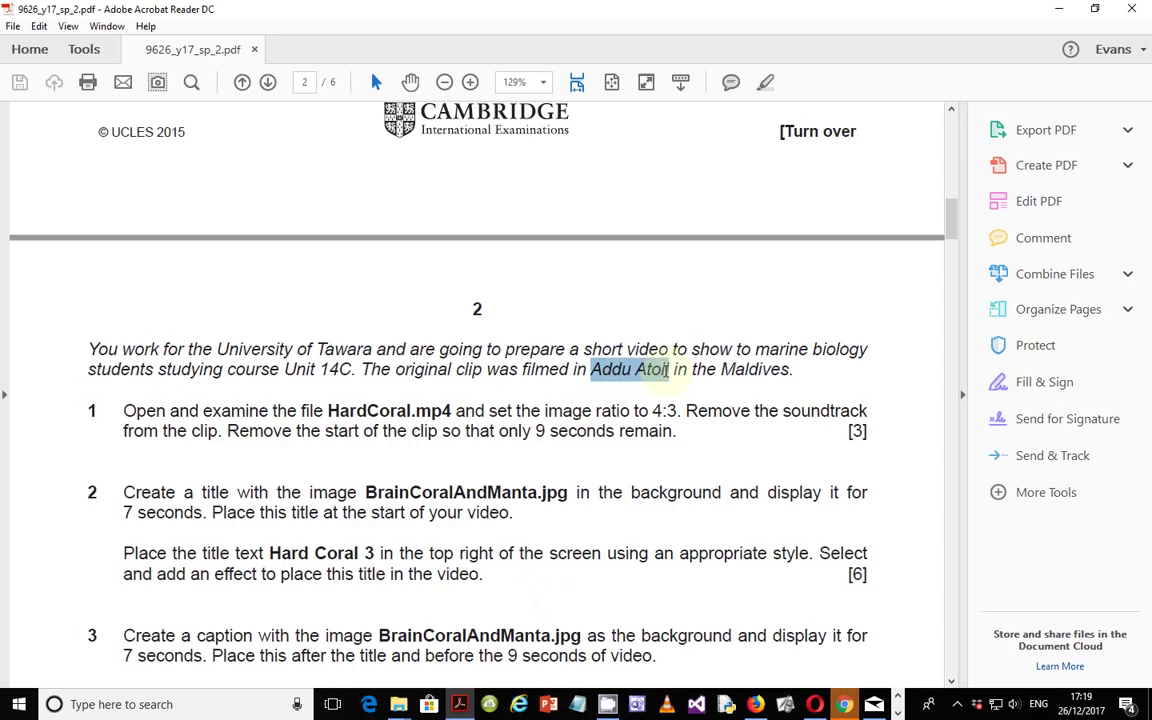
pyautogui.rightClick(646, 373)
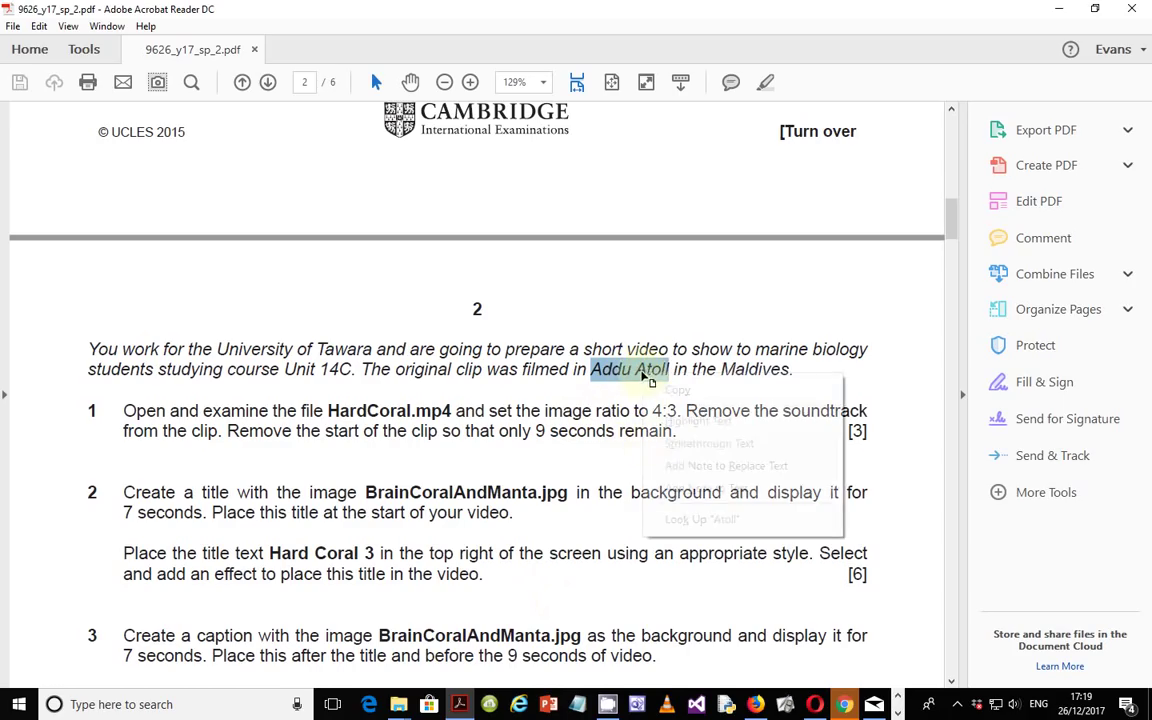
pyautogui.click(678, 392)
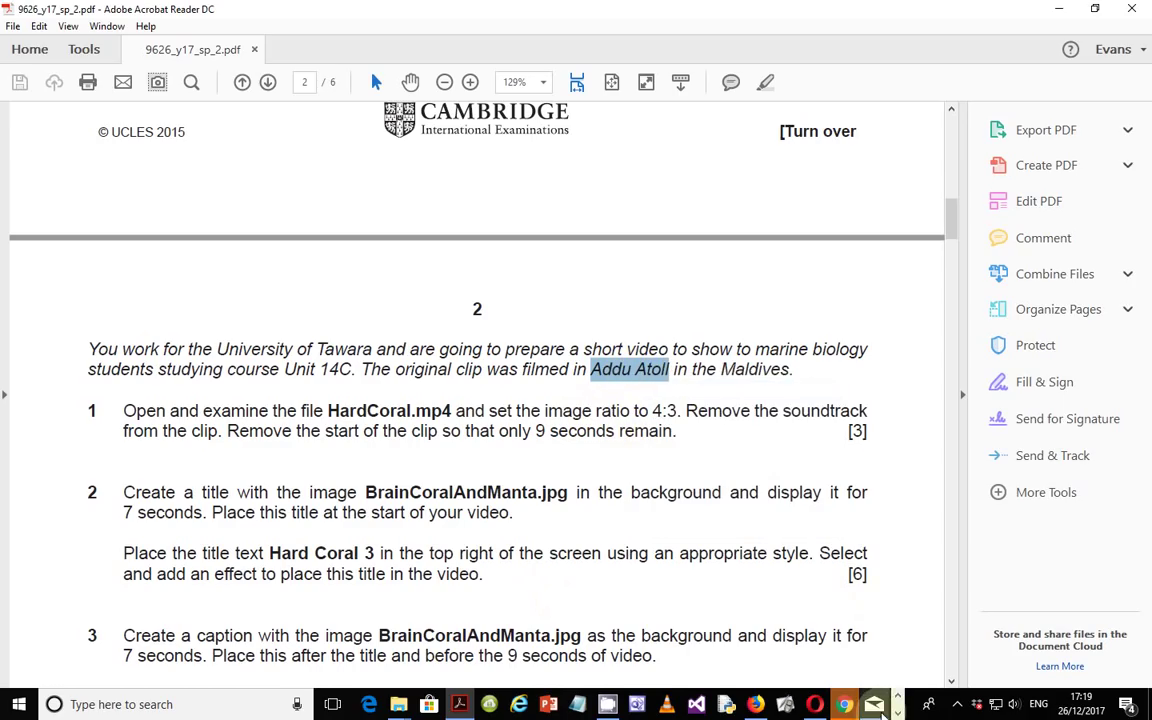
pyautogui.click(412, 704)
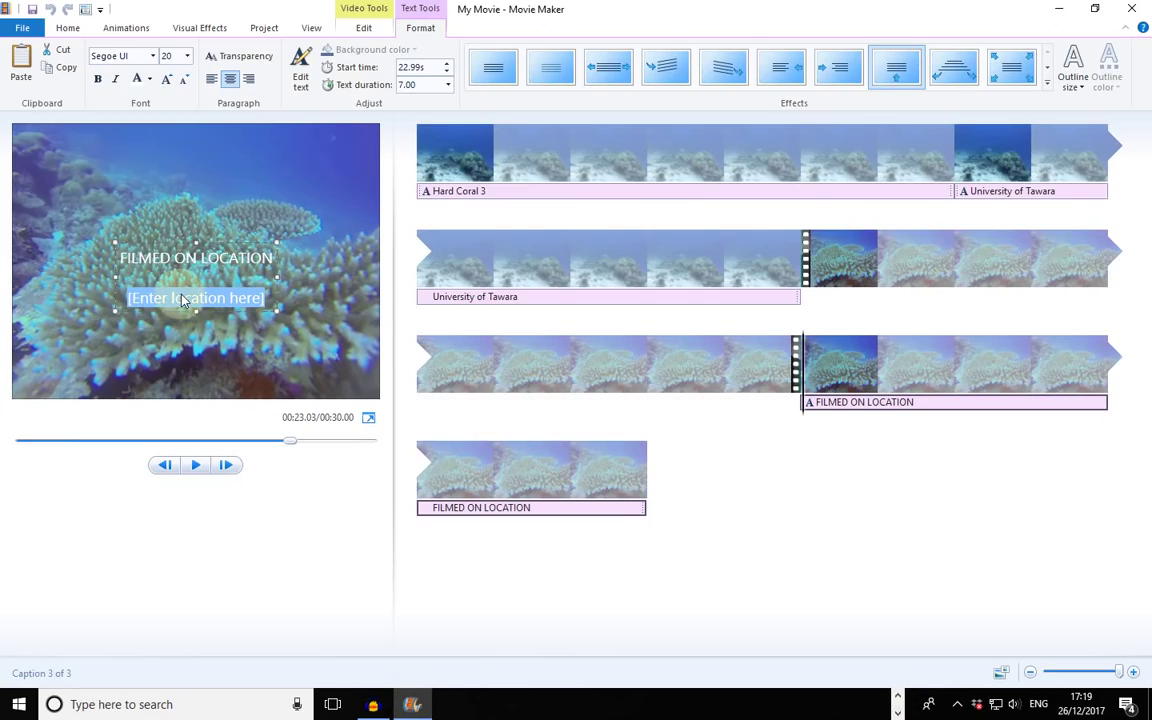
# Step: Replace the placeholder with Addu Atoll and Maldives beneath it, then play the movie to check
pyautogui.hotkey('ctrl', 'v')
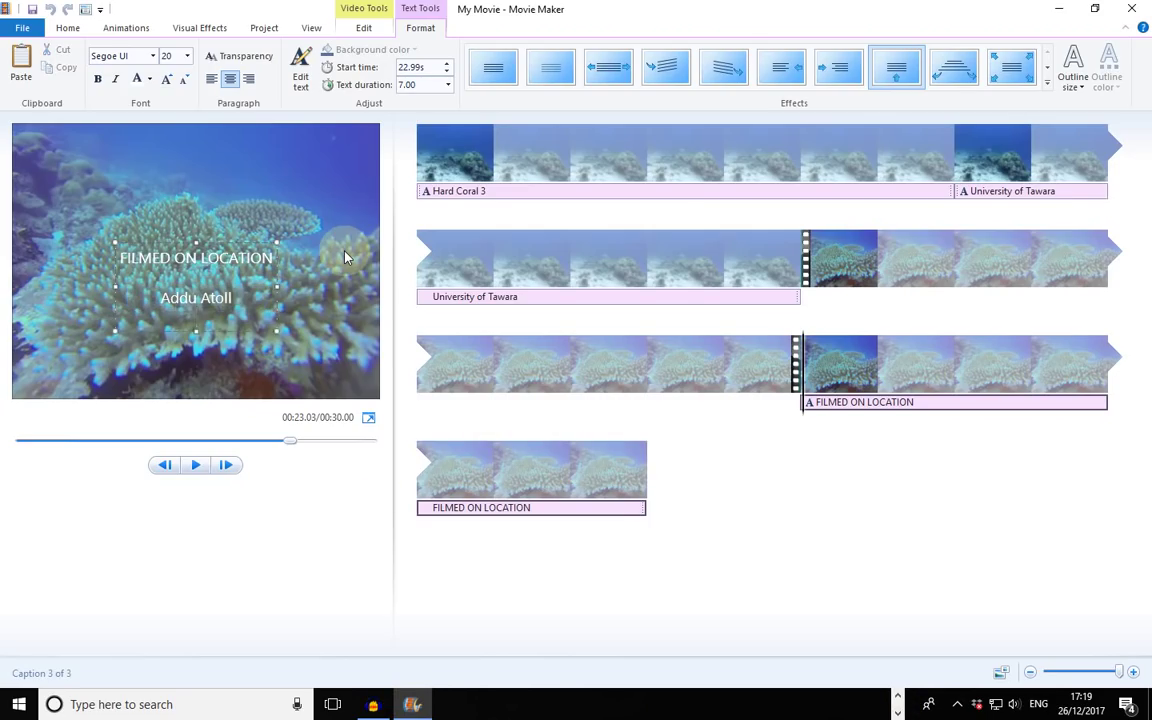
pyautogui.write('Maldives')
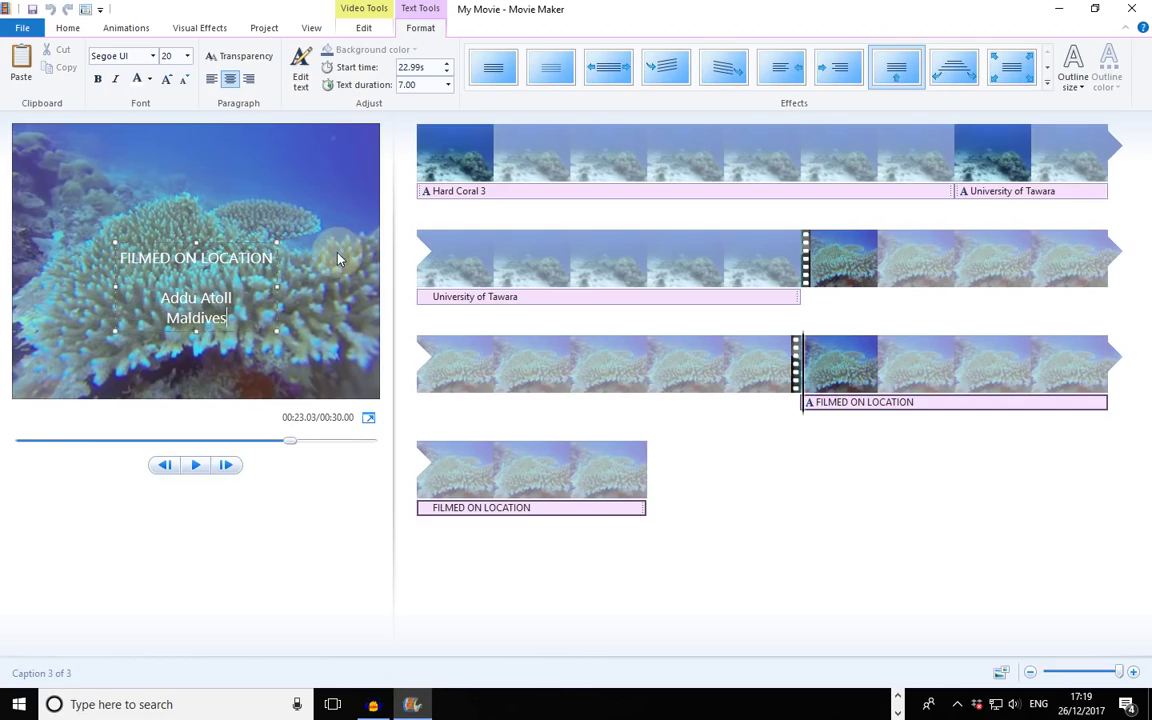
pyautogui.click(287, 262)
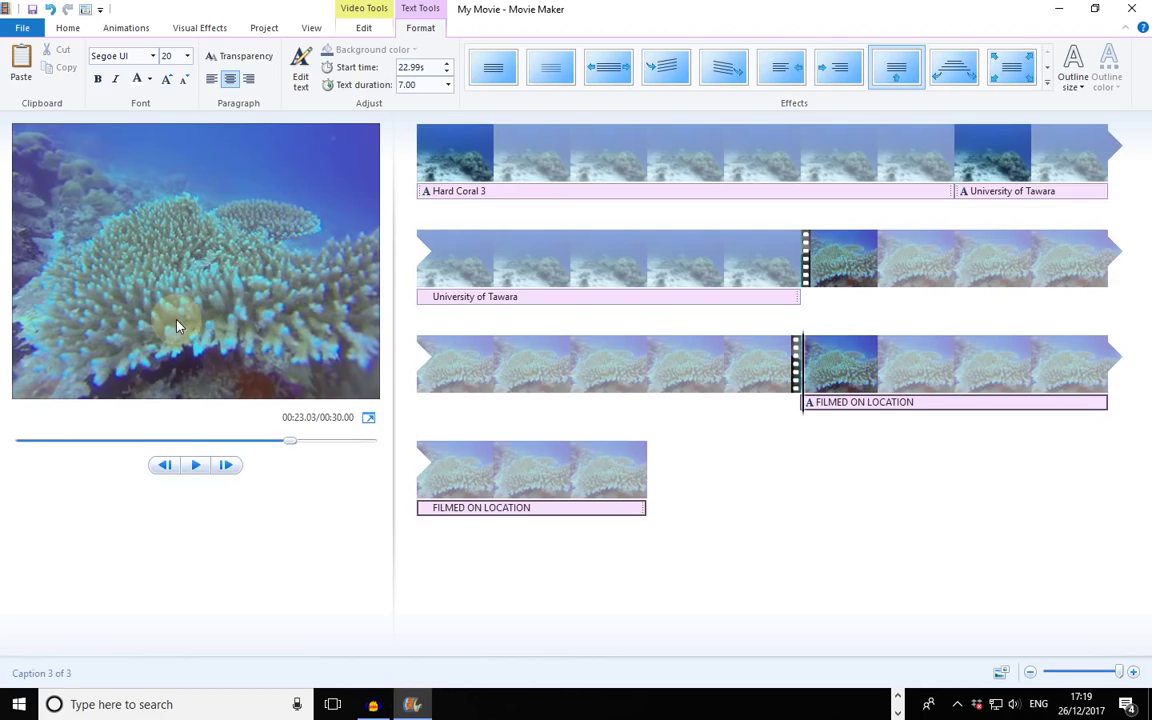
pyautogui.click(196, 466)
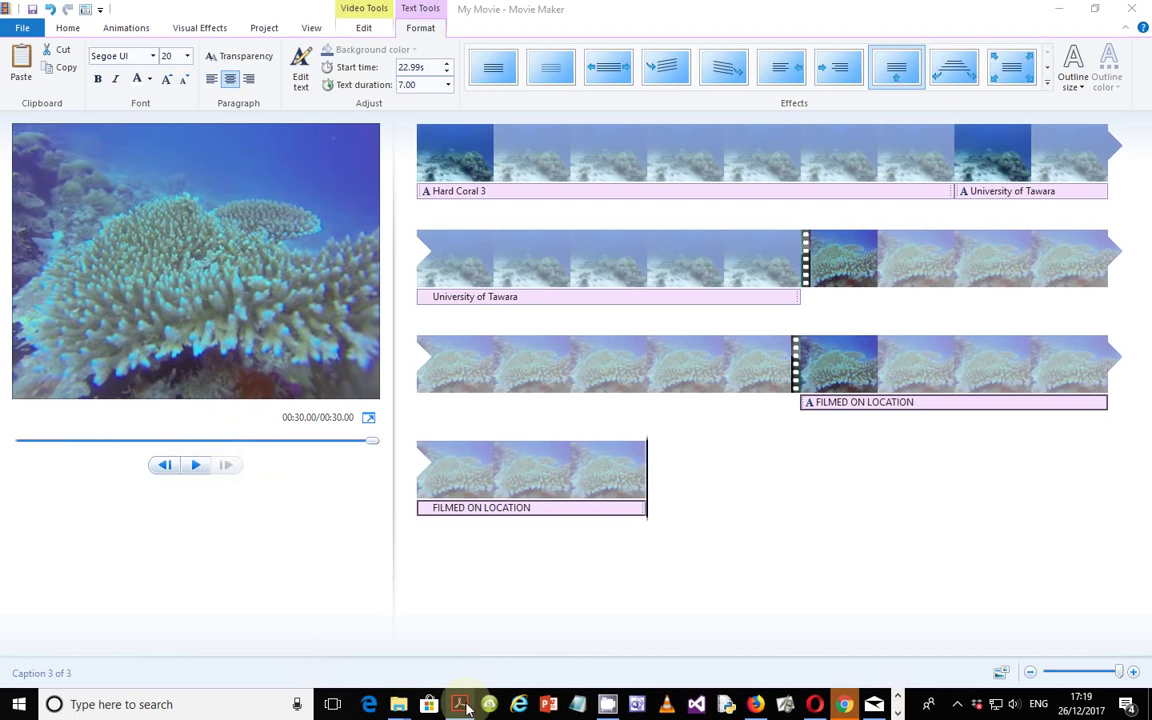
# Step: Scroll the exam paper in Acrobat down to the credits and export tasks
pyautogui.click(459, 704)
pyautogui.scroll(-3, 405, 540)
pyautogui.scroll(-3, 406, 529)
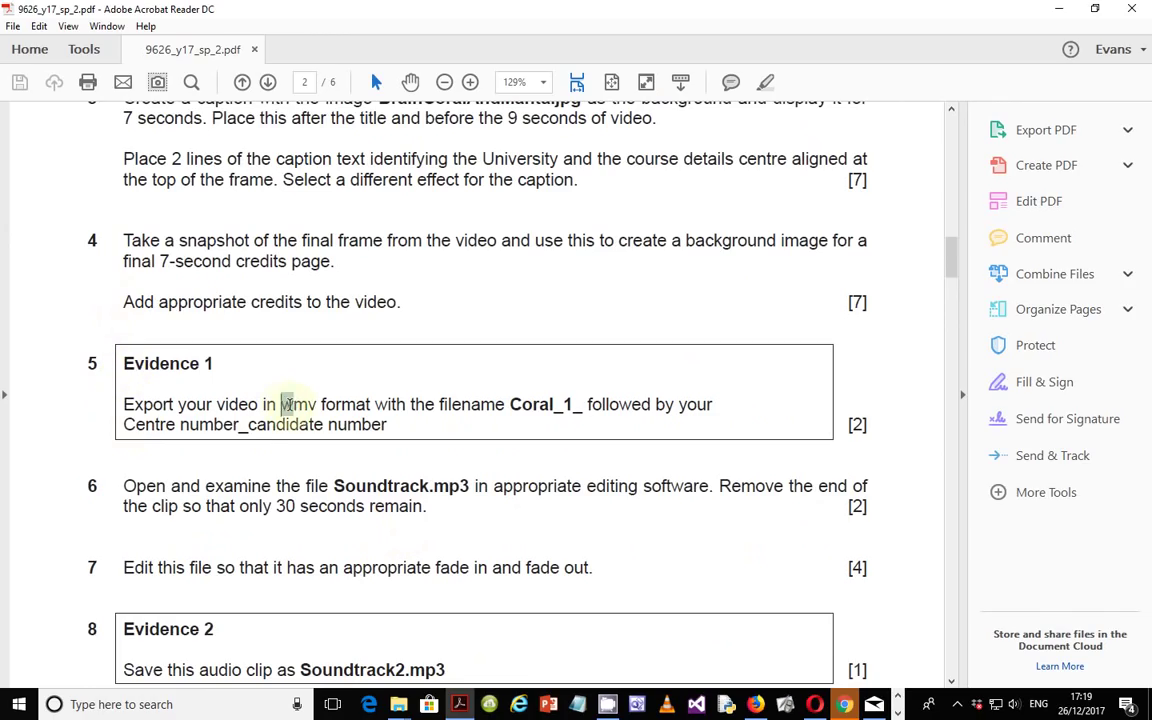
# Step: Highlight the required export format wmv in task 5 of the PDF
pyautogui.moveTo(282, 404); pyautogui.dragTo(316, 405)
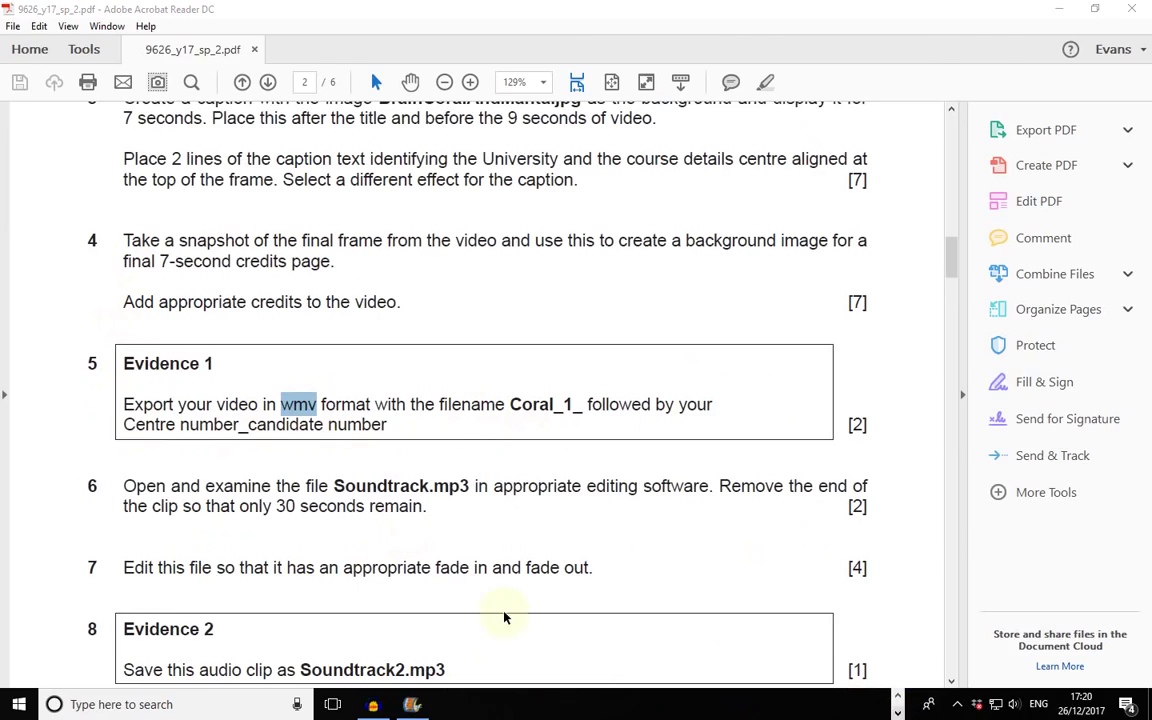
# Step: Start saving the movie as a Windows Media Video File from the File menu
pyautogui.click(408, 704)
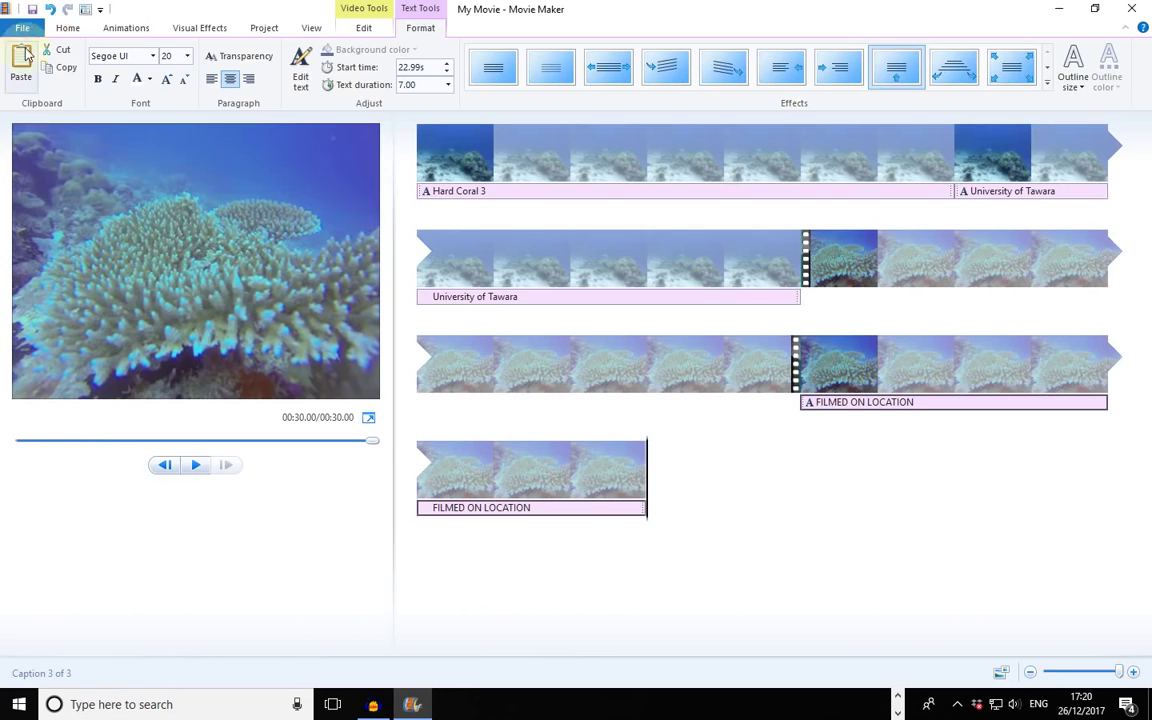
pyautogui.click(22, 27)
pyautogui.moveTo(118, 232)
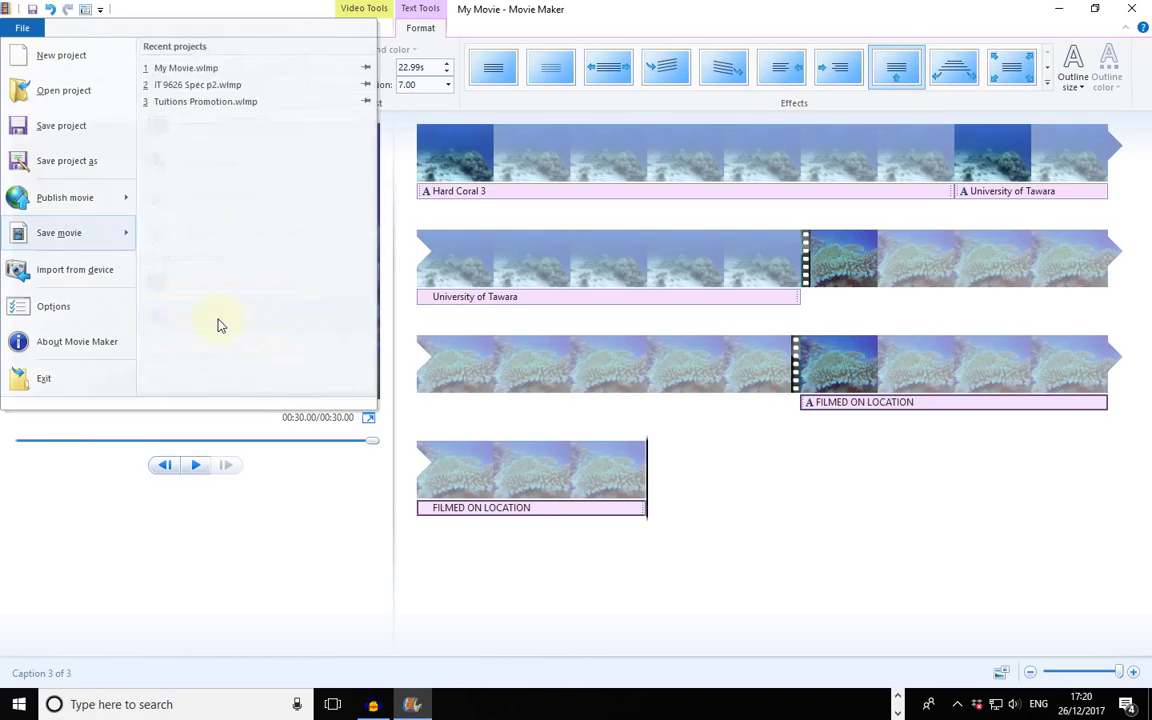
pyautogui.click(575, 278)
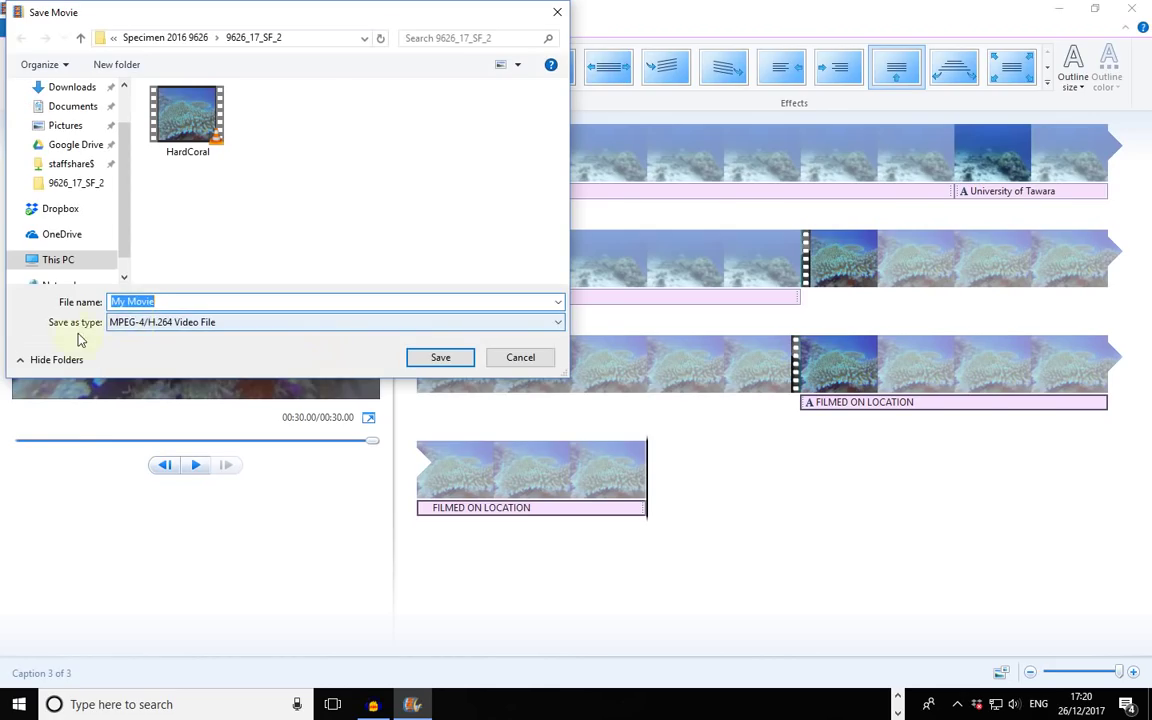
pyautogui.click(166, 323)
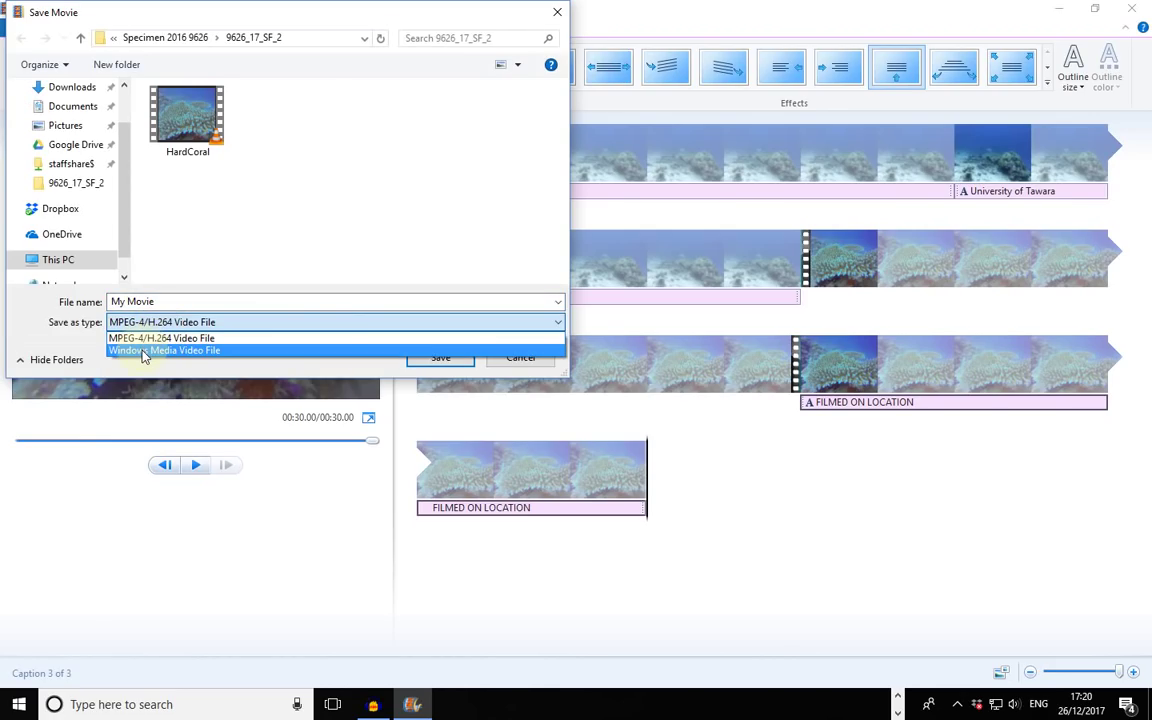
pyautogui.click(143, 351)
pyautogui.click(157, 302)
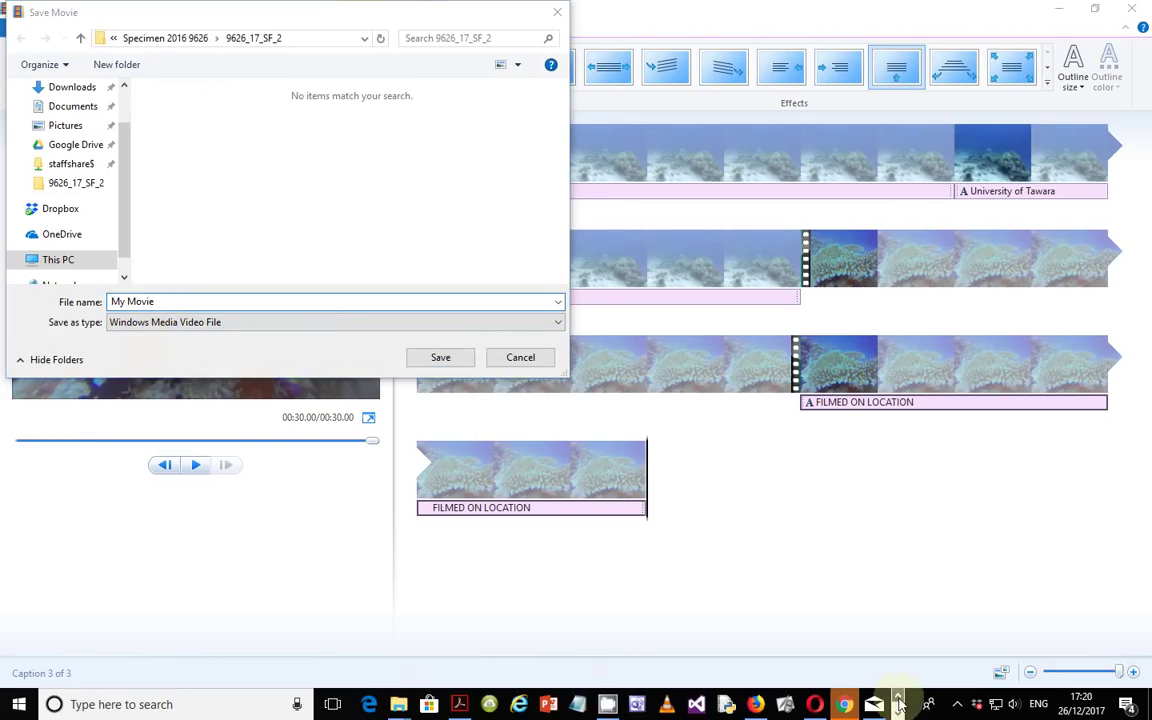
# Step: Replace the default name My Movie with Coral_1_ plus centre and candidate numbers, and save
pyautogui.moveTo(458, 663)
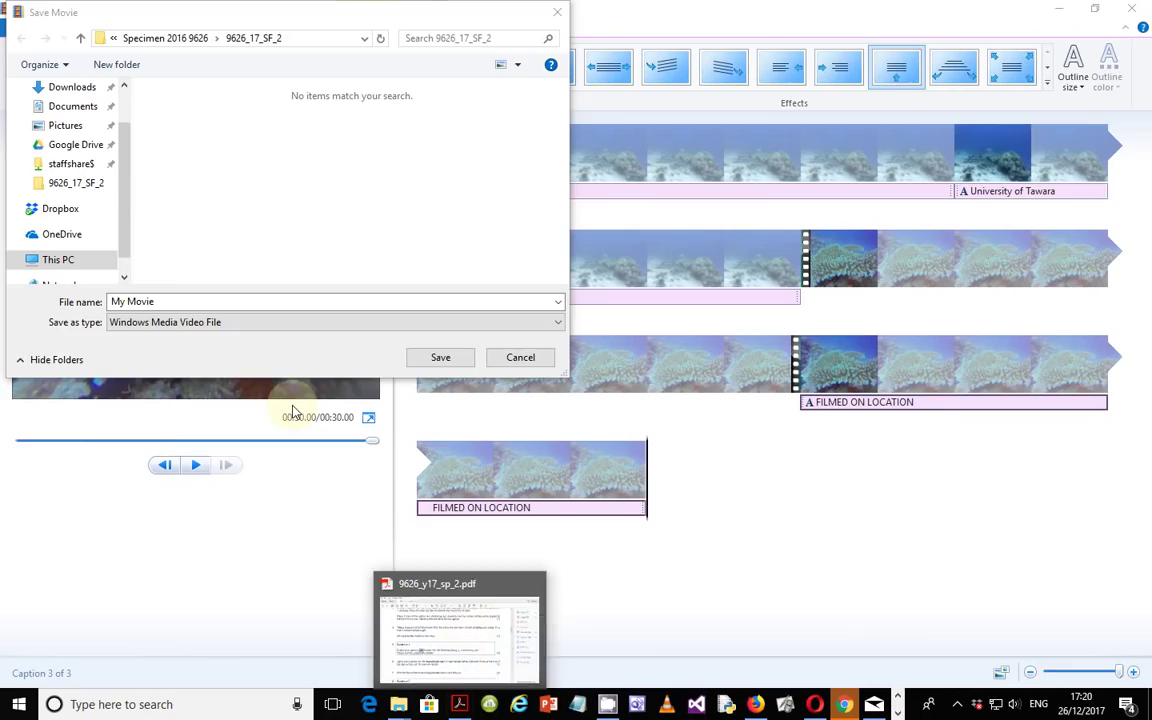
pyautogui.doubleClick(169, 305)
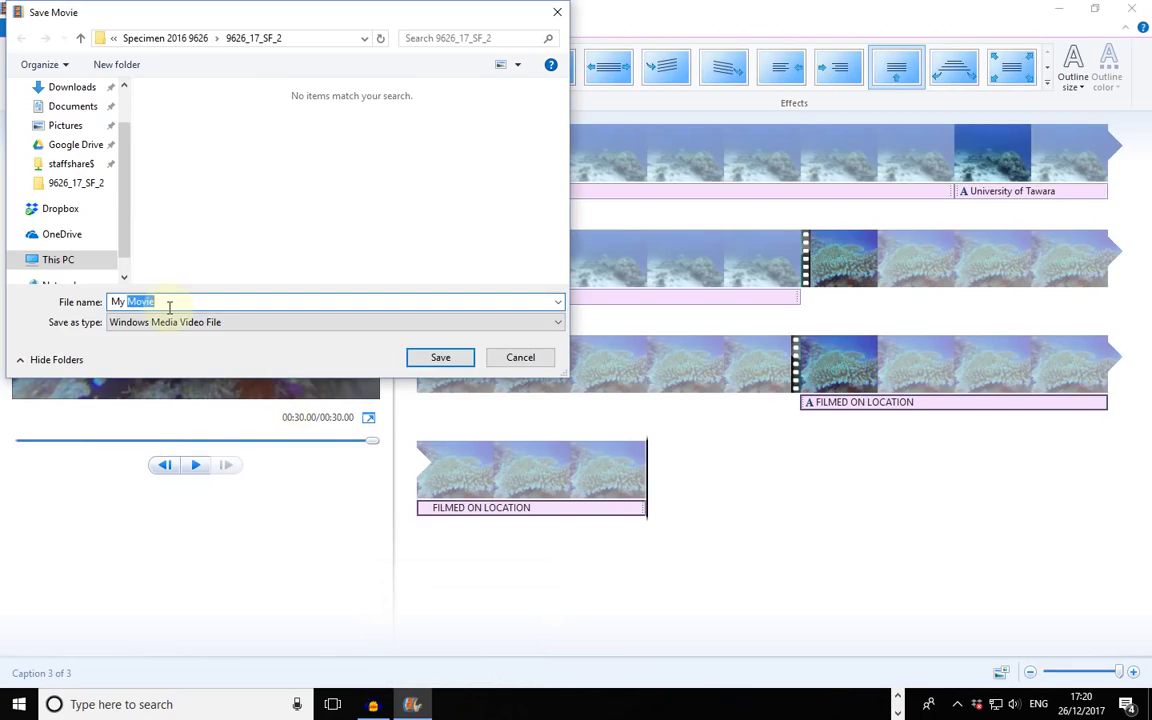
pyautogui.moveTo(183, 301); pyautogui.dragTo(72, 303)
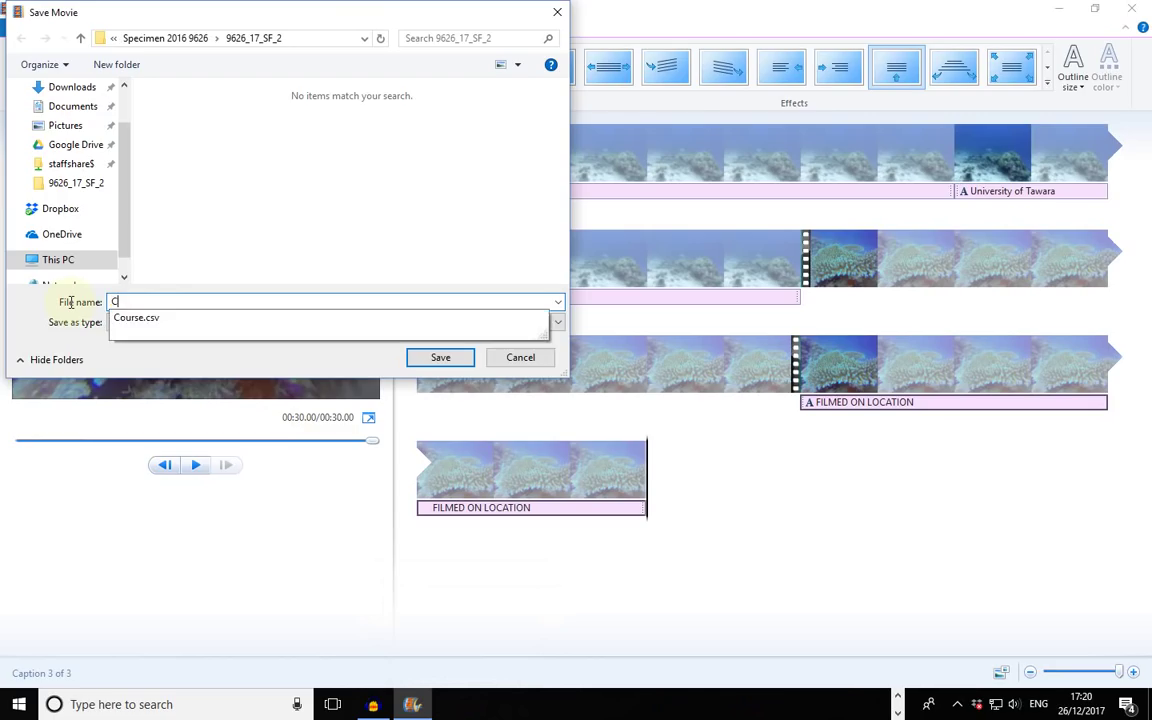
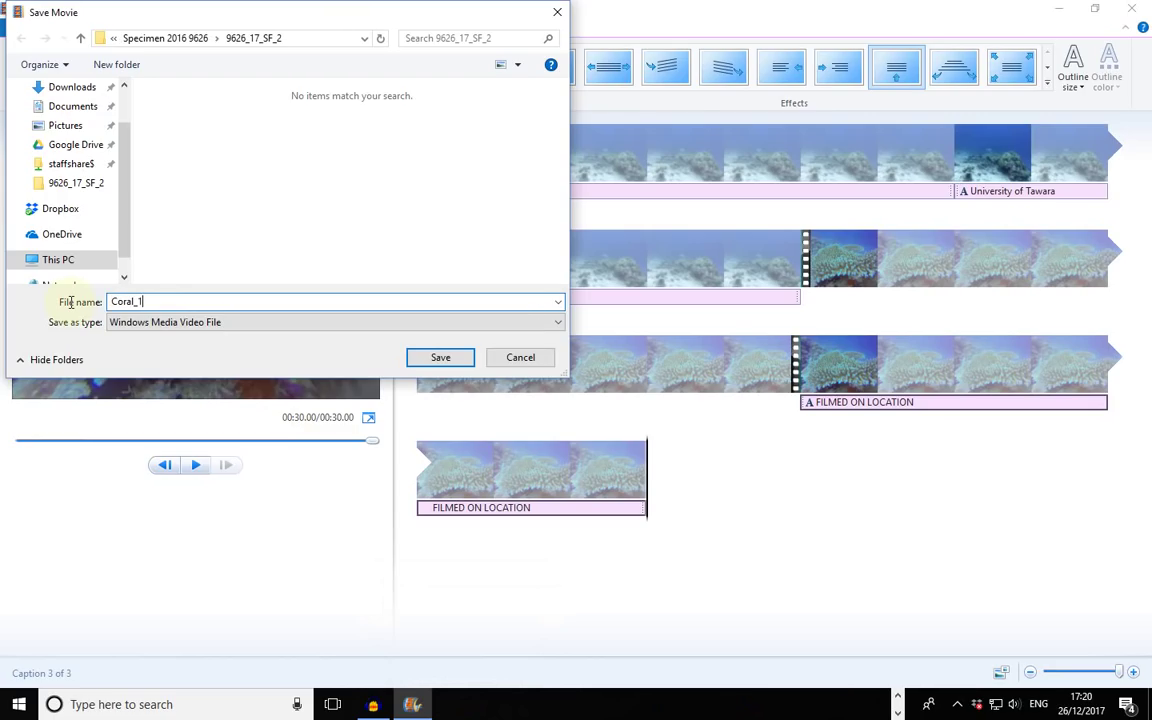
pyautogui.click(437, 360)
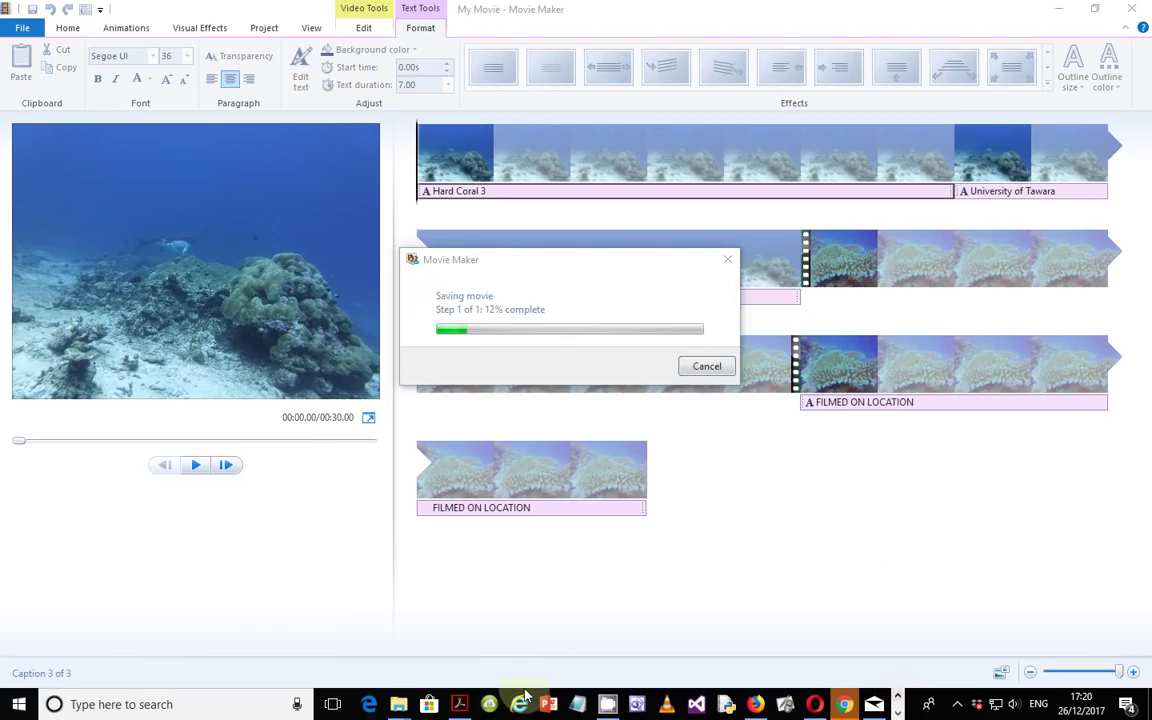
pyautogui.click(459, 704)
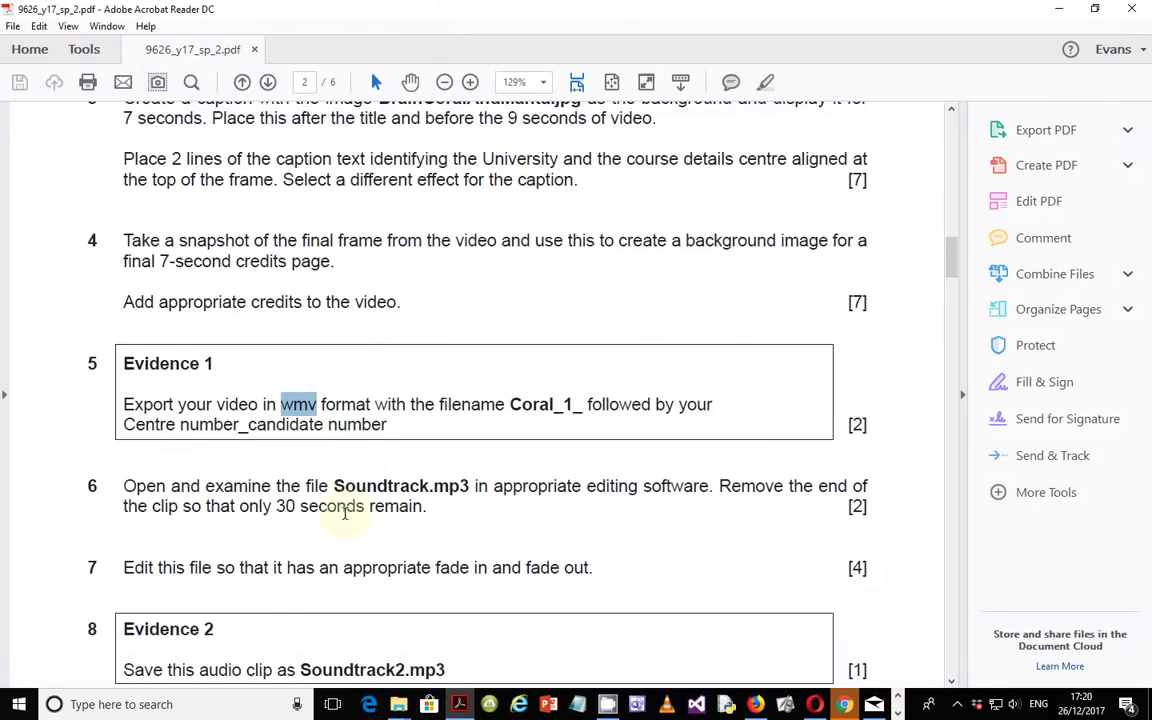
# Step: Read ahead in the PDF to soundtrack tasks 6–10, then return to Movie Maker
pyautogui.scroll(-3, 344, 512)
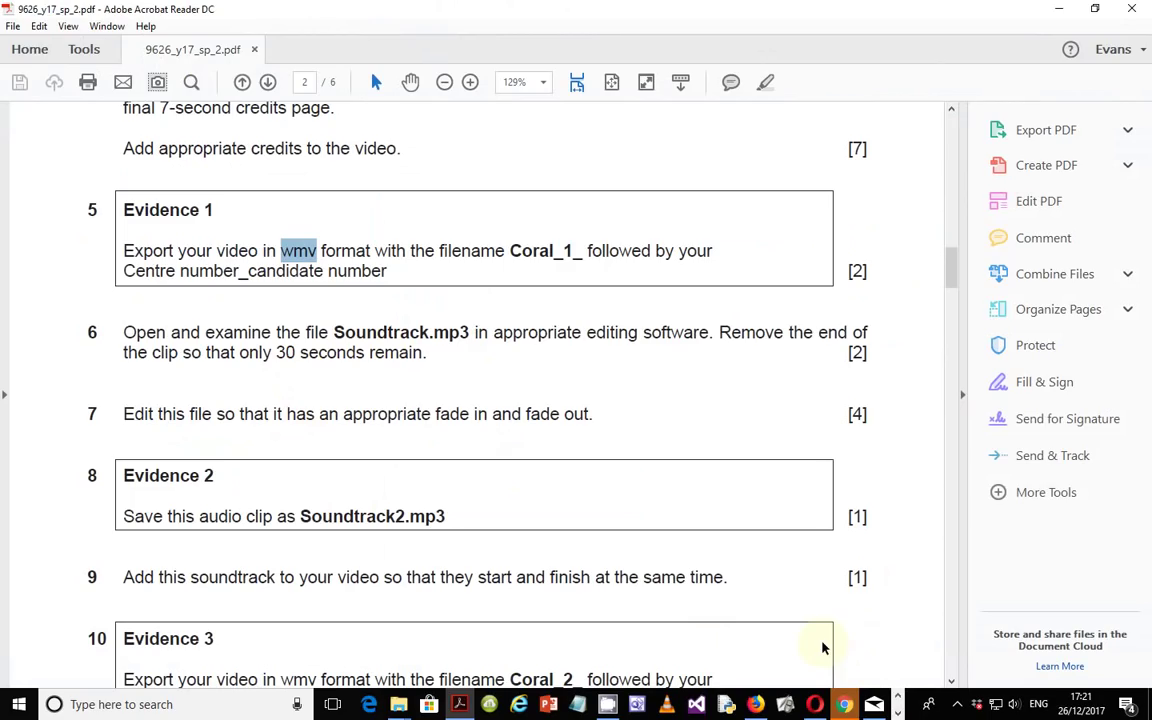
pyautogui.click(897, 713)
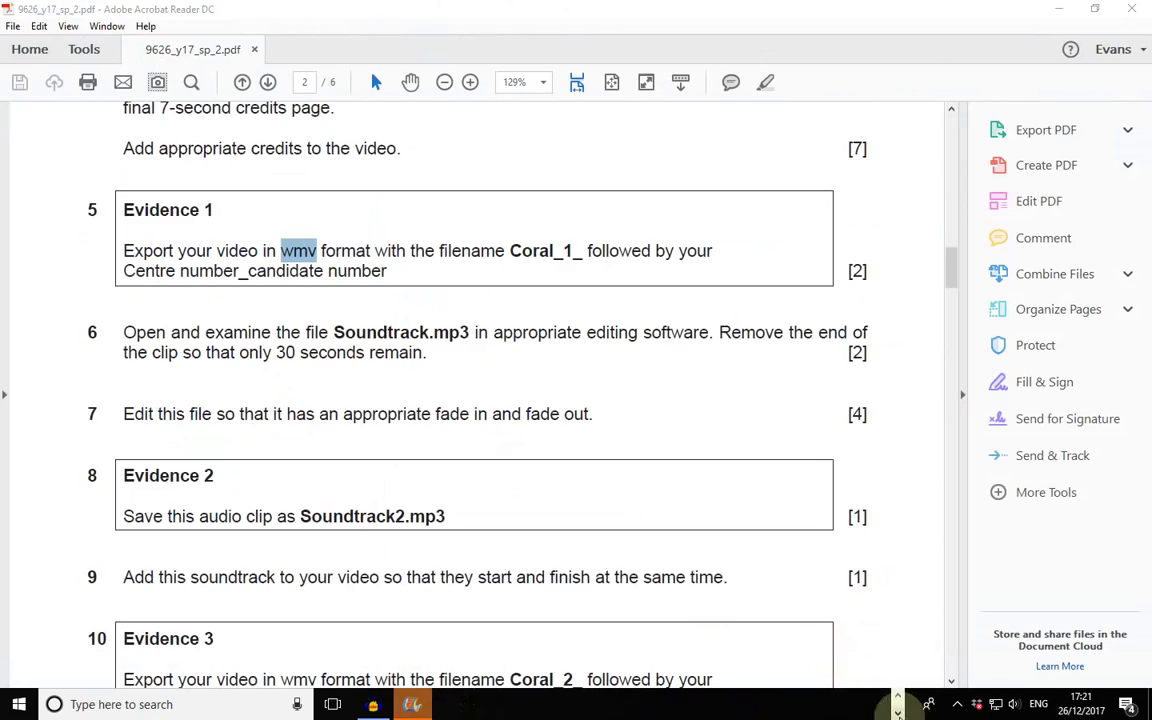
pyautogui.click(412, 704)
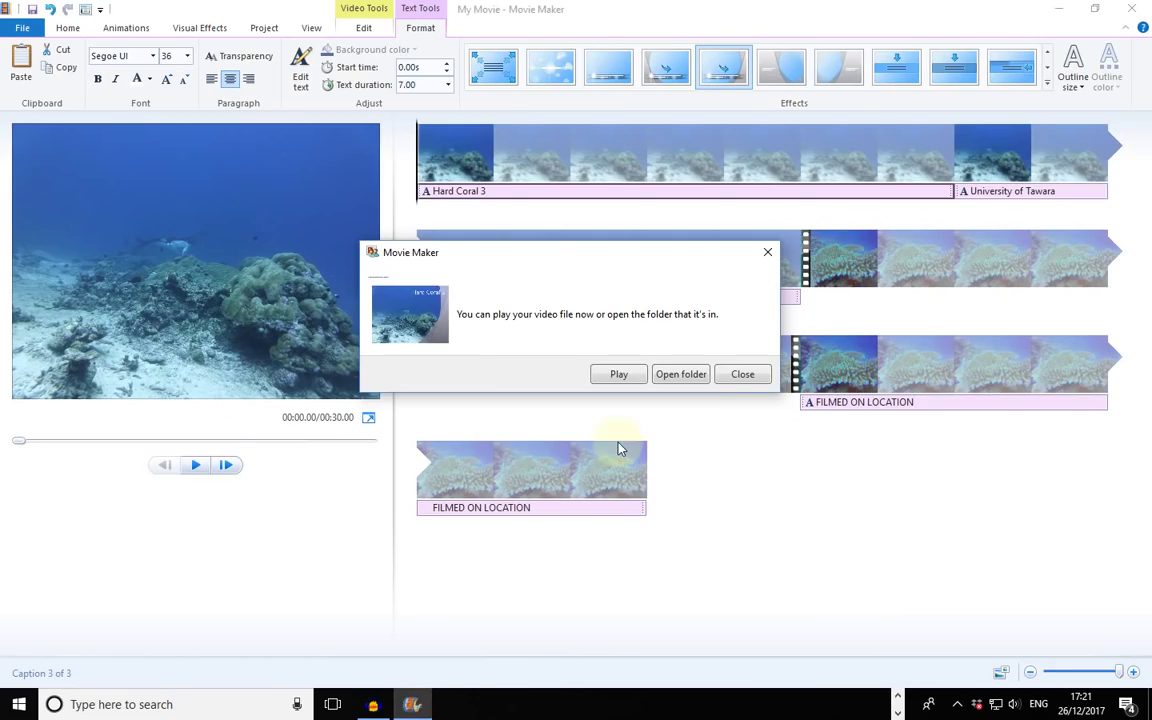
# Step: Close the export-finished message and switch to Audacity
pyautogui.click(745, 375)
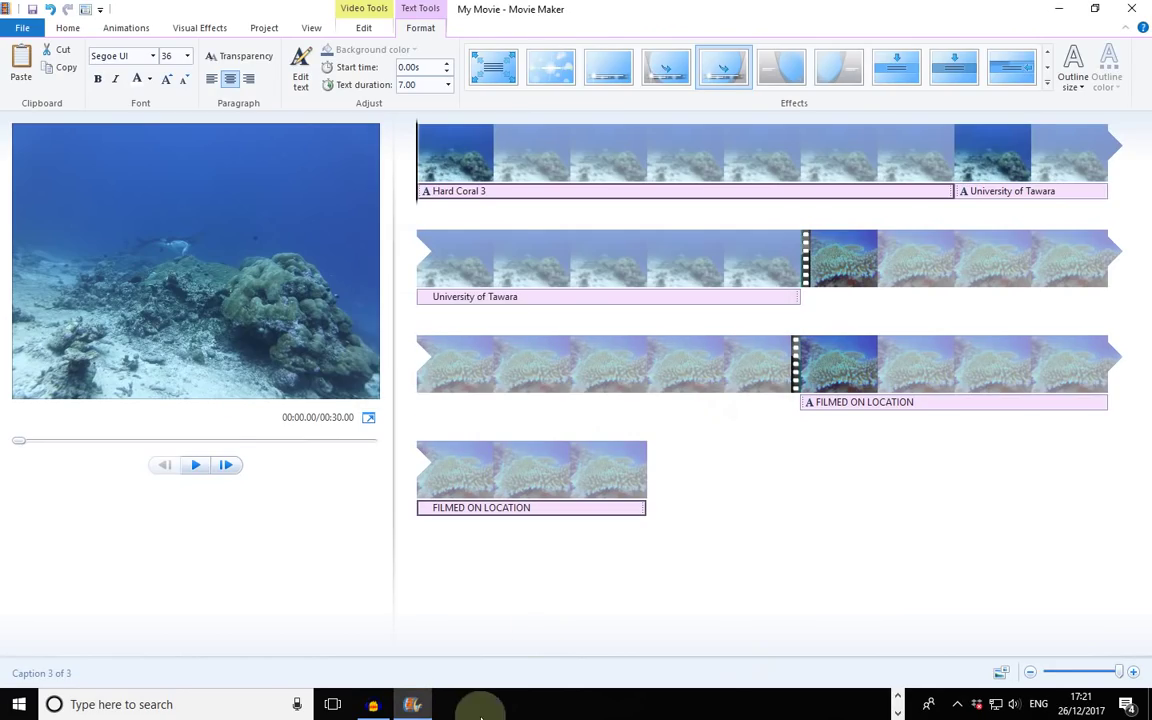
pyautogui.click(373, 704)
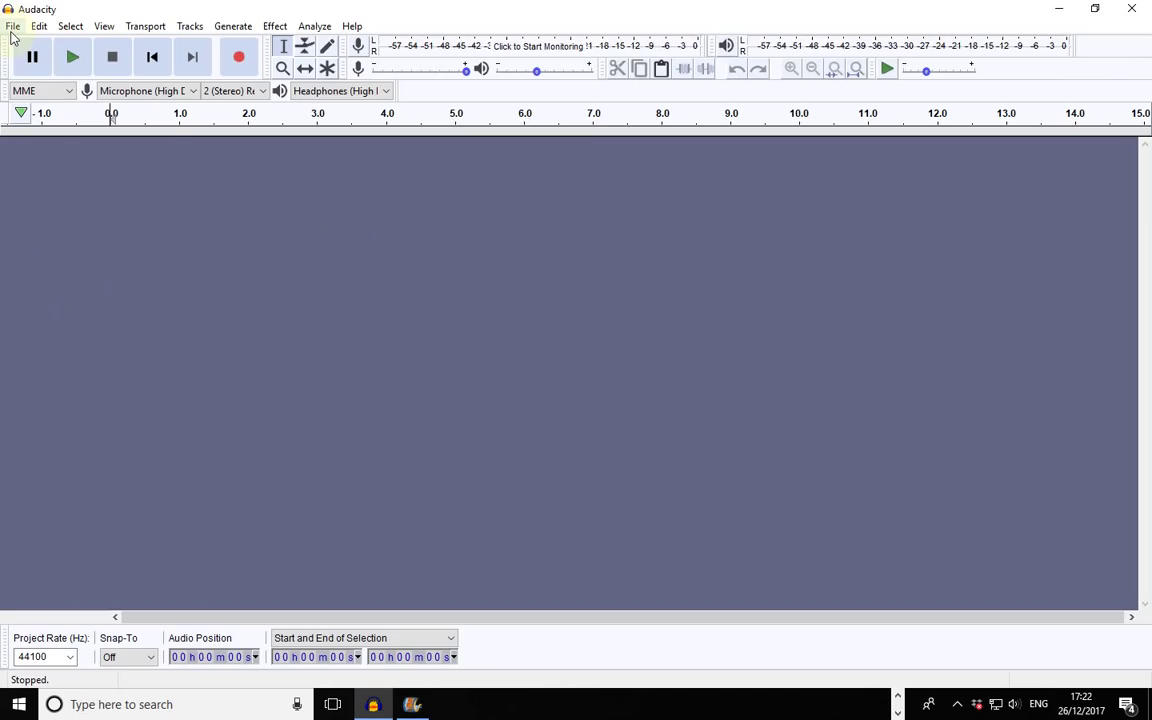
# Step: Import Soundtrack from the 9626_17_SF_2 folder via File > Import > Audio
pyautogui.click(12, 26)
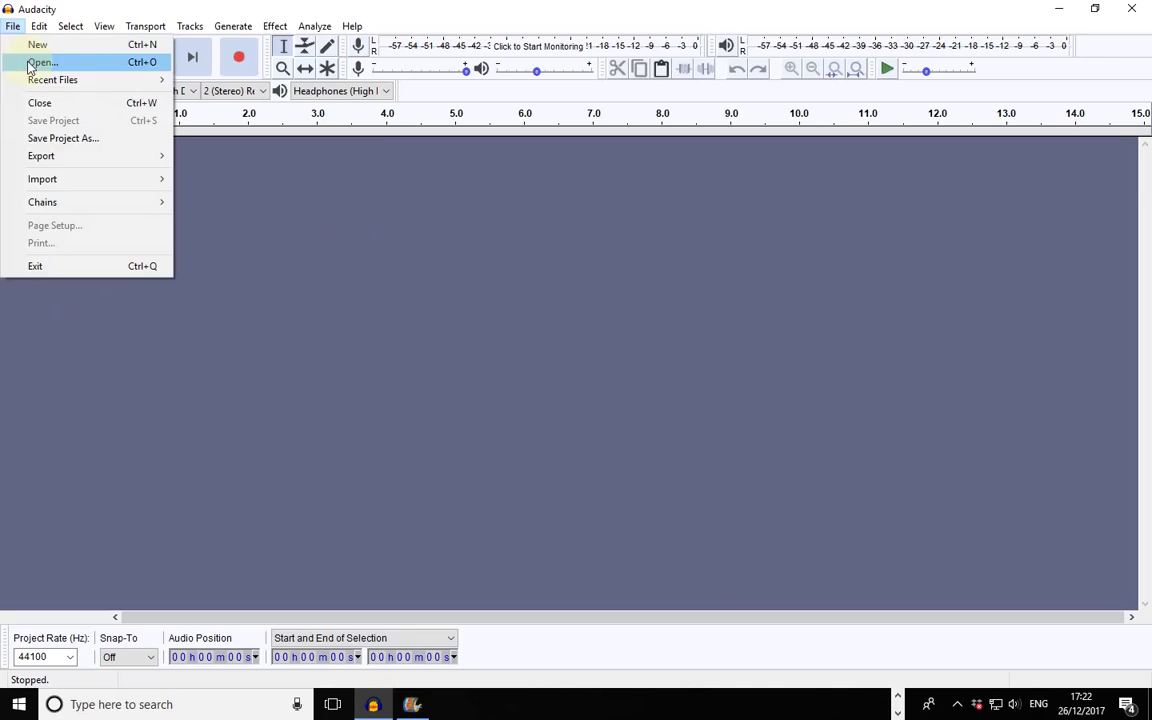
pyautogui.moveTo(55, 180)
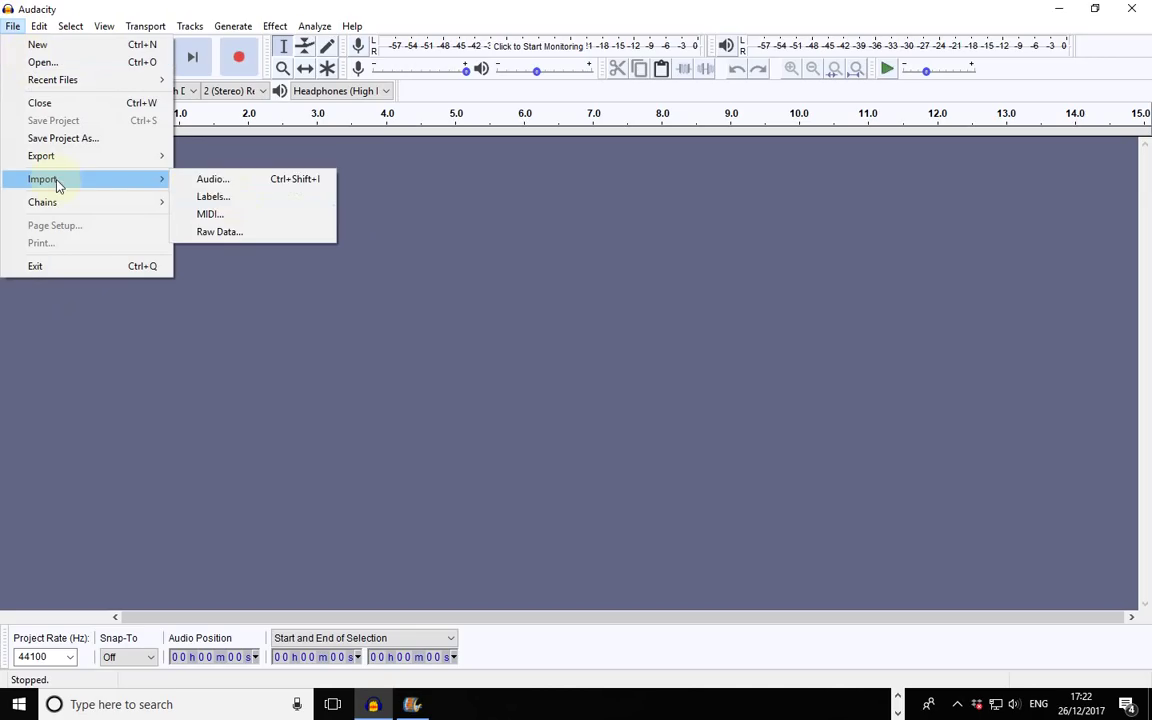
pyautogui.click(214, 182)
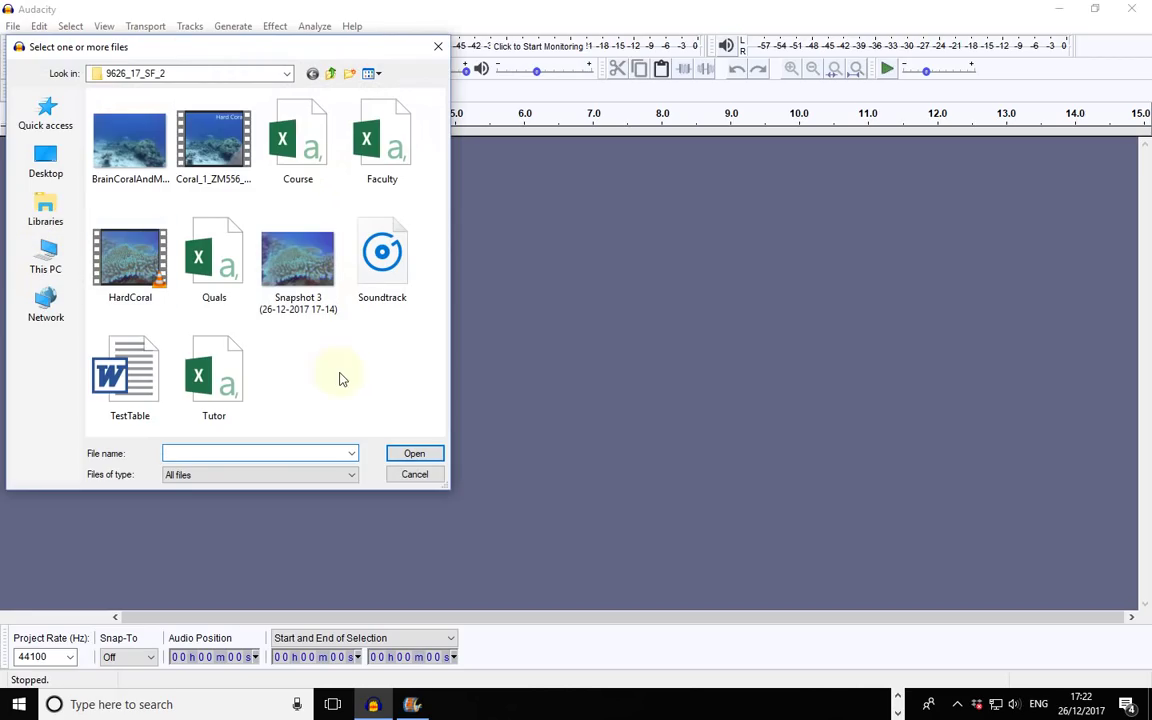
pyautogui.click(394, 277)
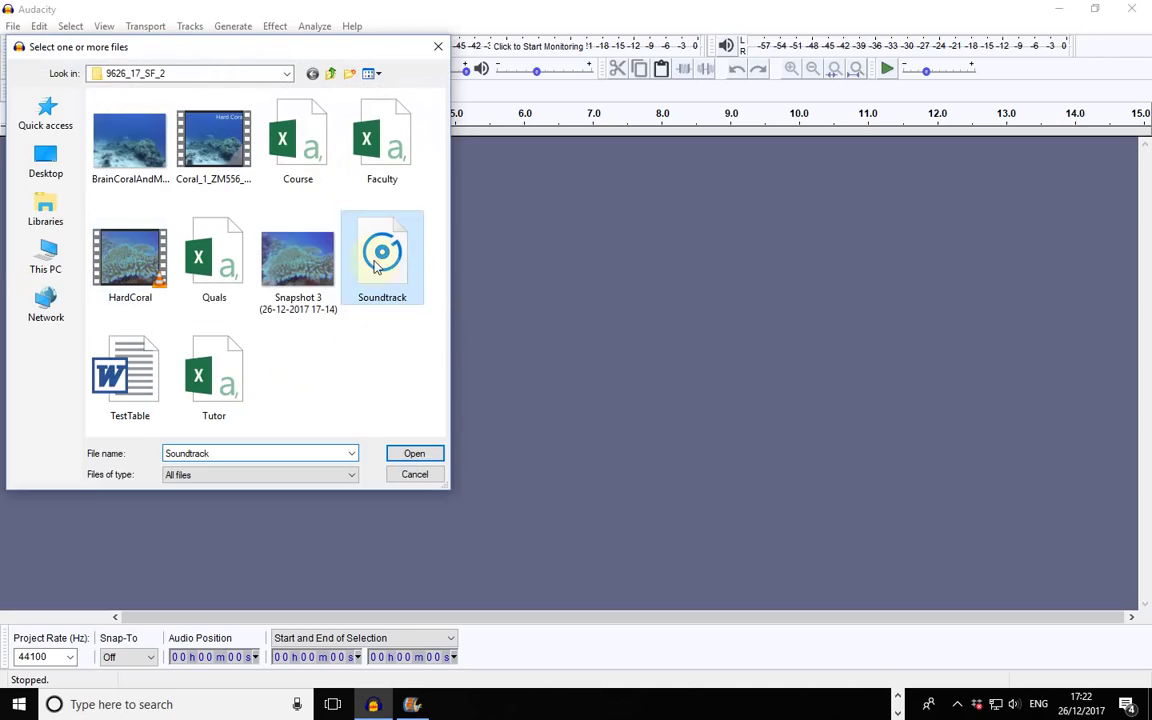
pyautogui.click(411, 451)
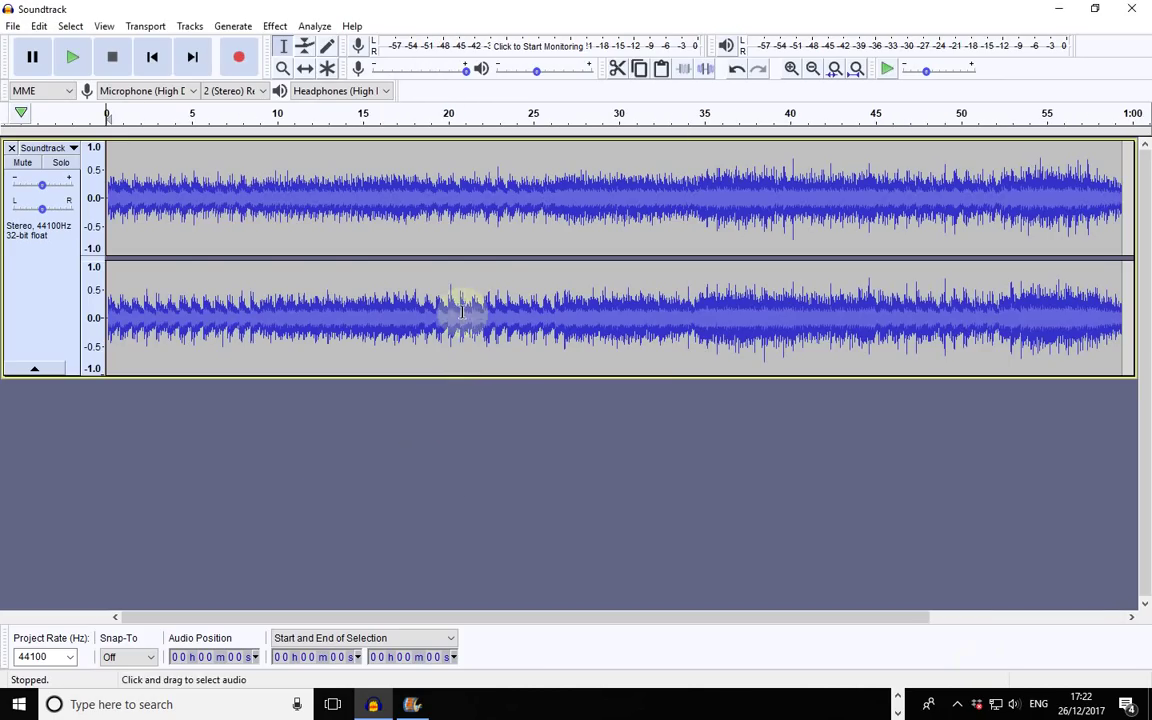
# Step: Check the instructions PDF and Movie Maker, then start playing Soundtrack.mp3 in Audacity
pyautogui.click(897, 708)
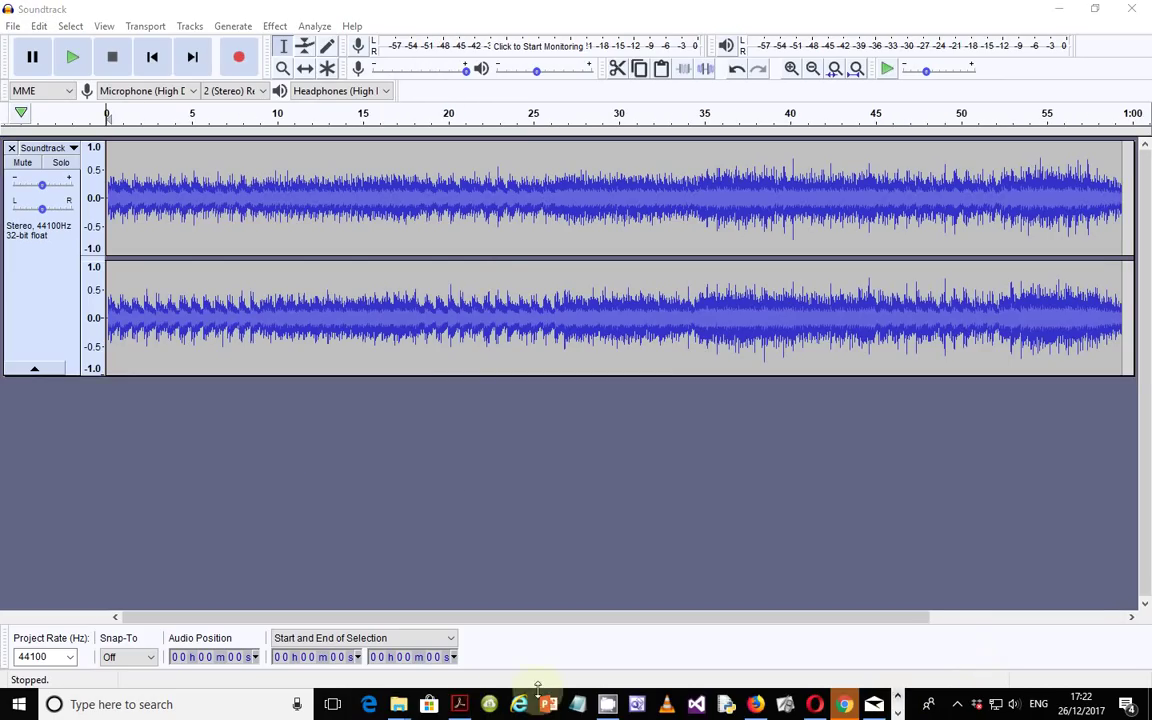
pyautogui.click(459, 704)
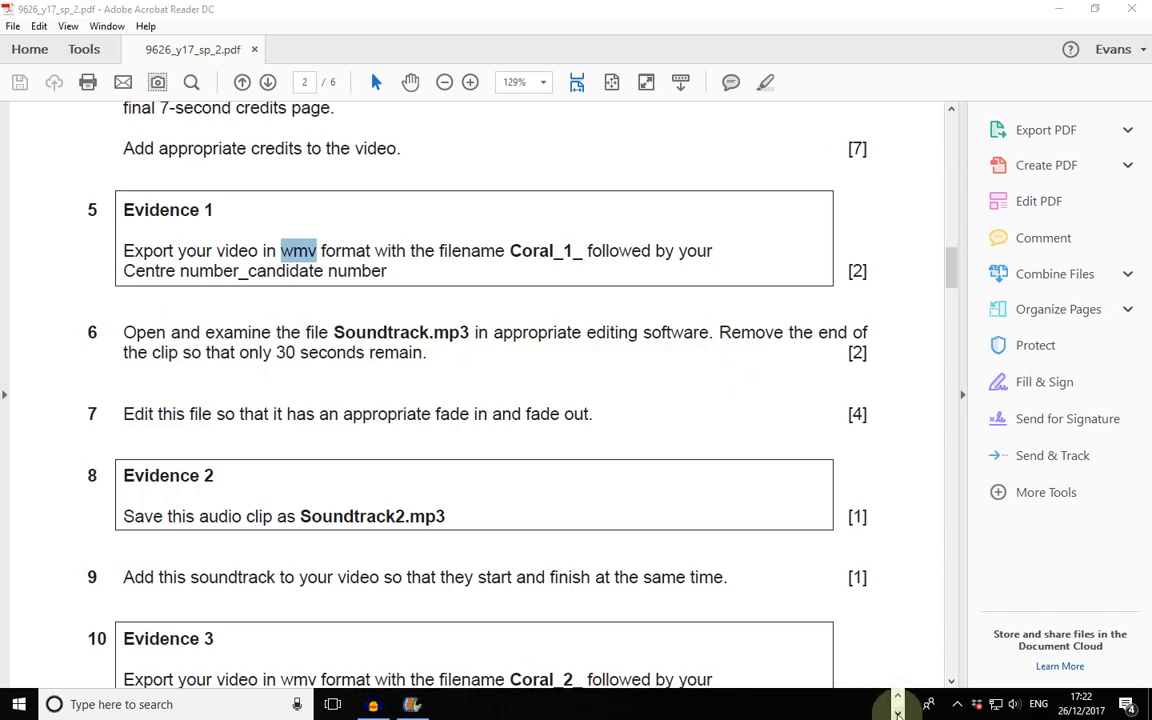
pyautogui.click(409, 707)
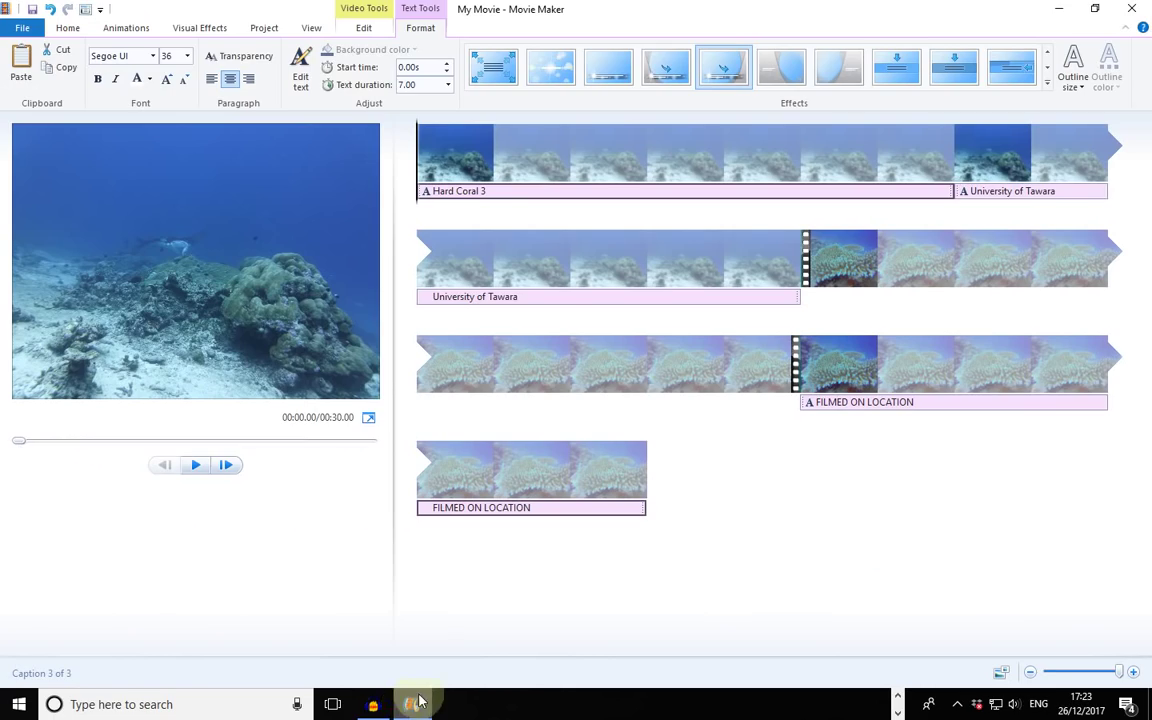
pyautogui.click(373, 704)
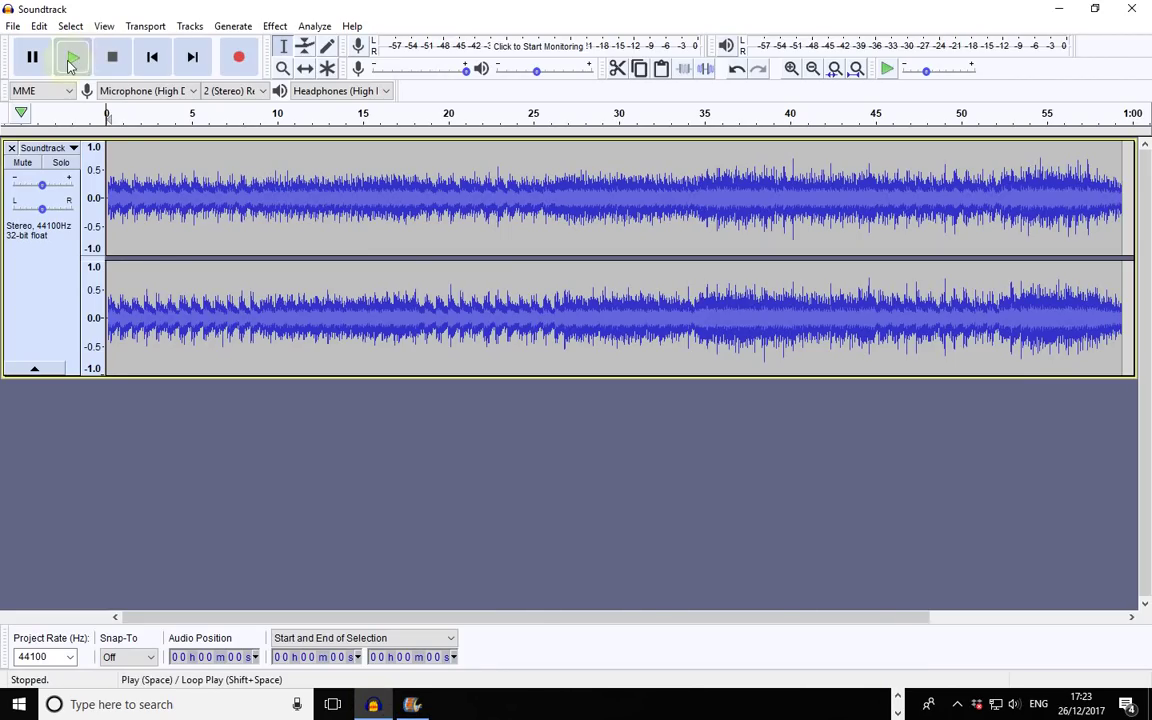
pyautogui.click(72, 57)
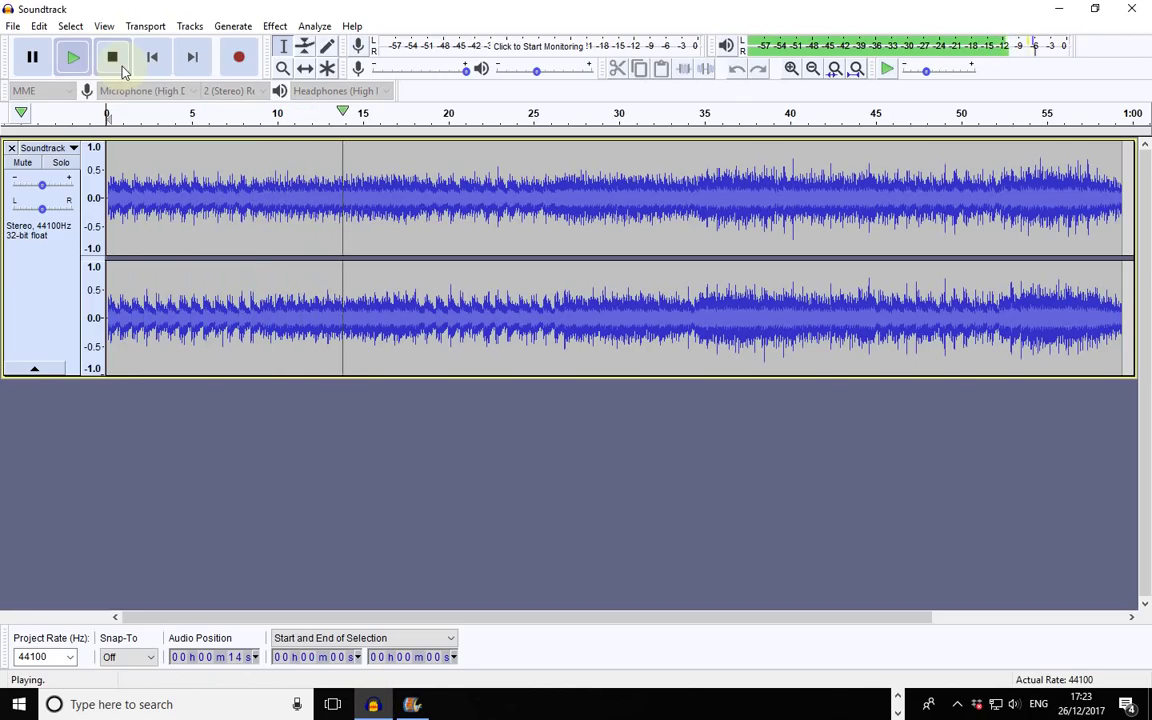
# Step: Stop playback after about 28 seconds and bring the task instructions PDF back to the front
pyautogui.click(957, 704)
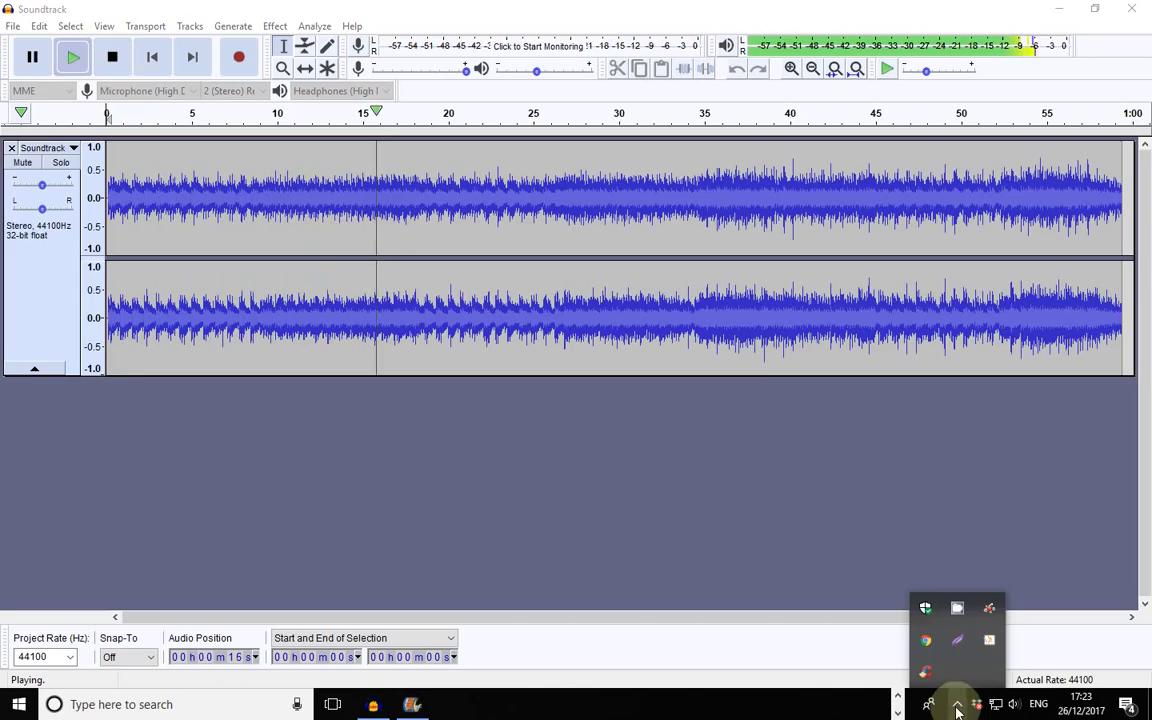
pyautogui.click(957, 607)
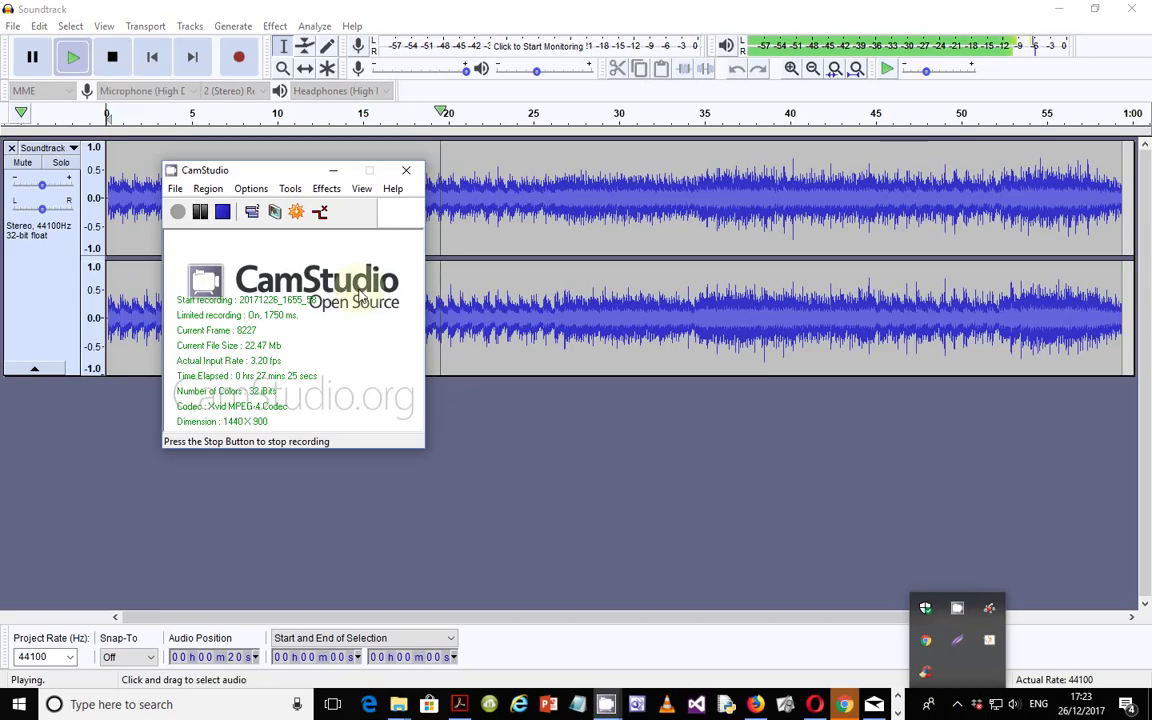
pyautogui.click(333, 171)
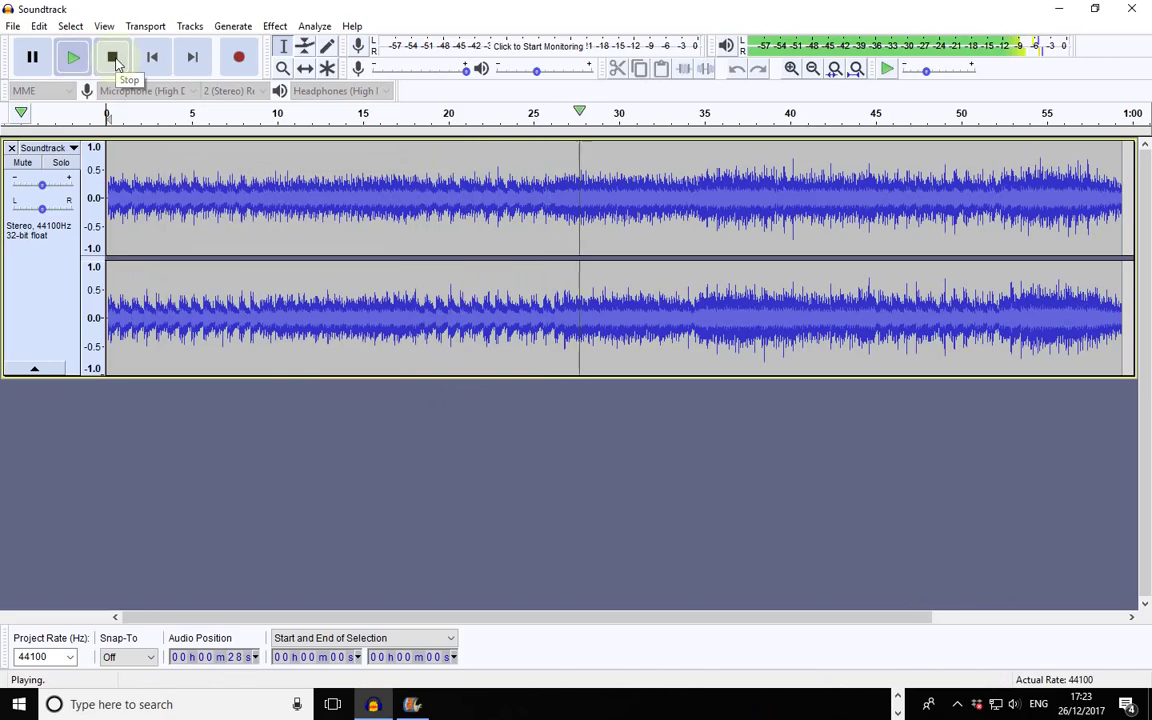
pyautogui.click(113, 57)
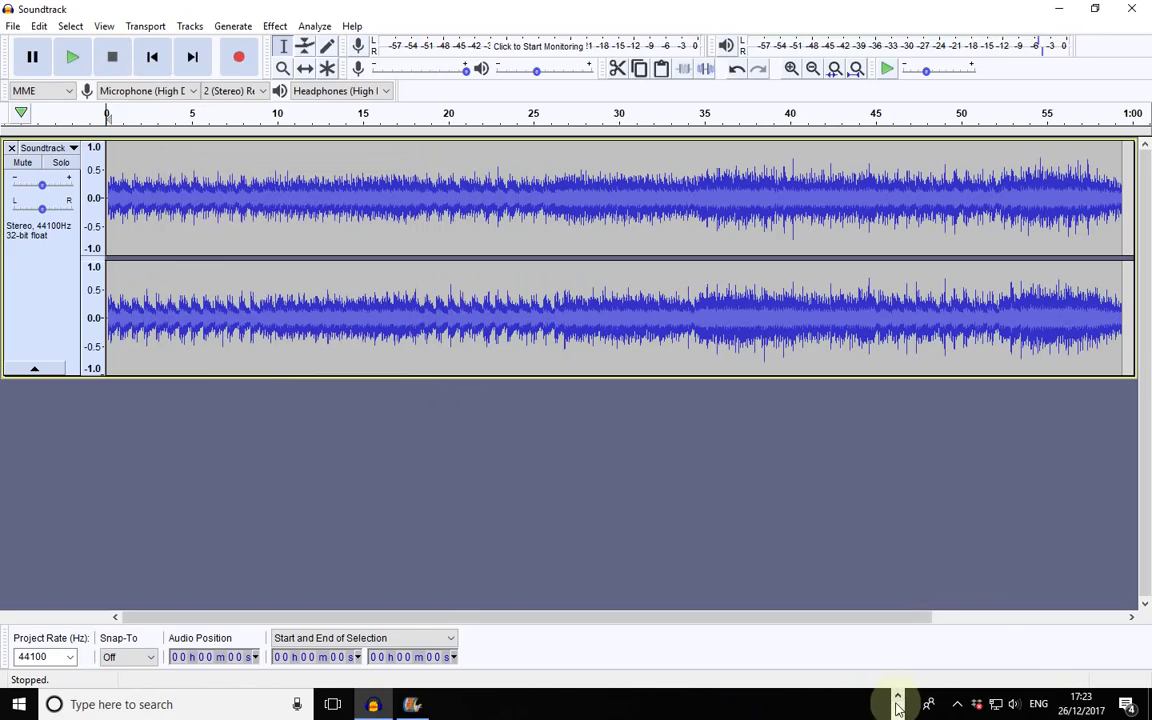
pyautogui.click(459, 704)
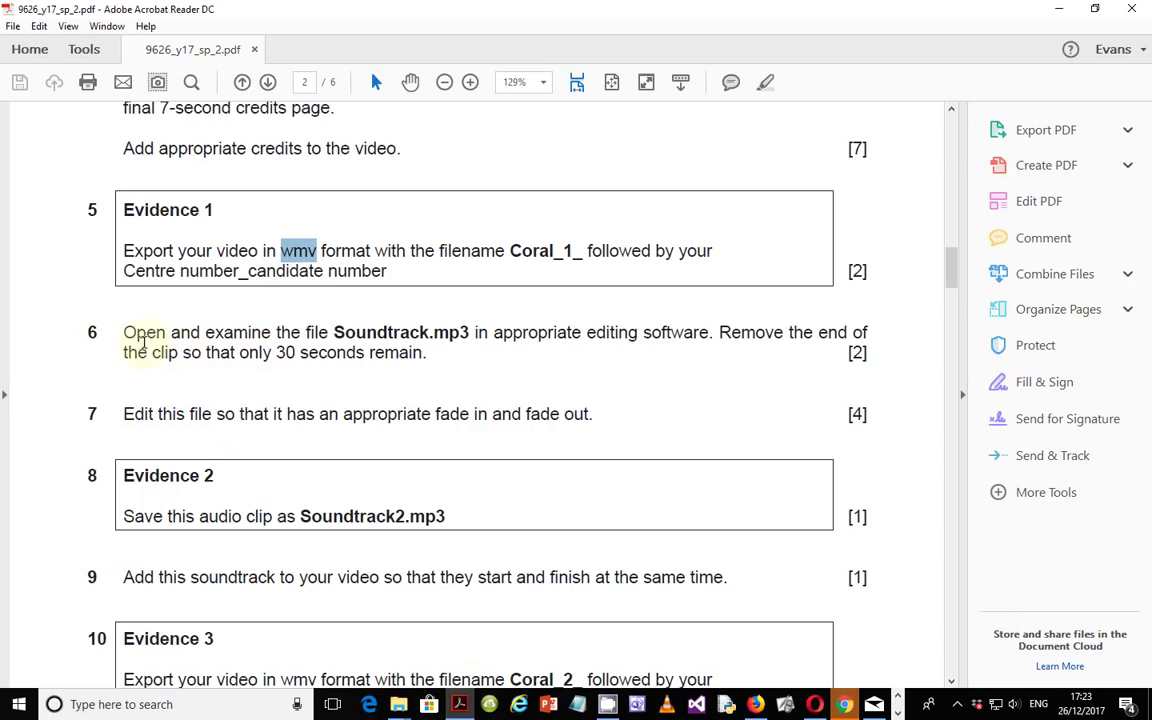
pyautogui.scroll(-1, 225, 346)
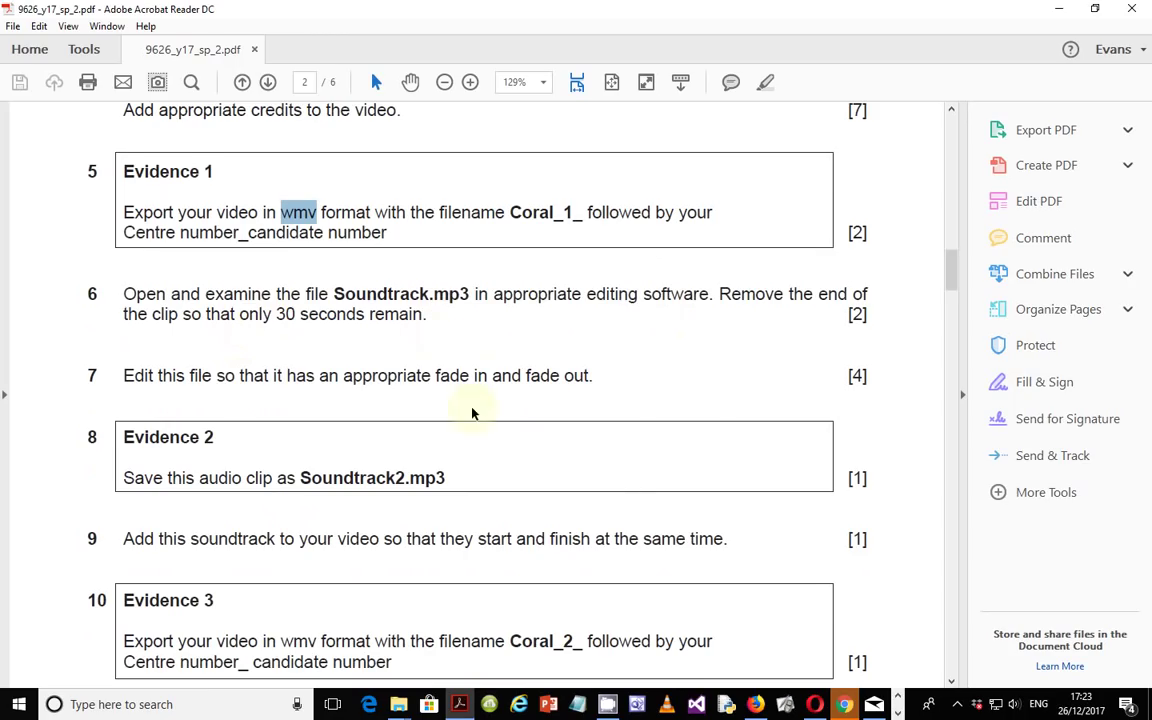
pyautogui.scroll(5, 476, 357)
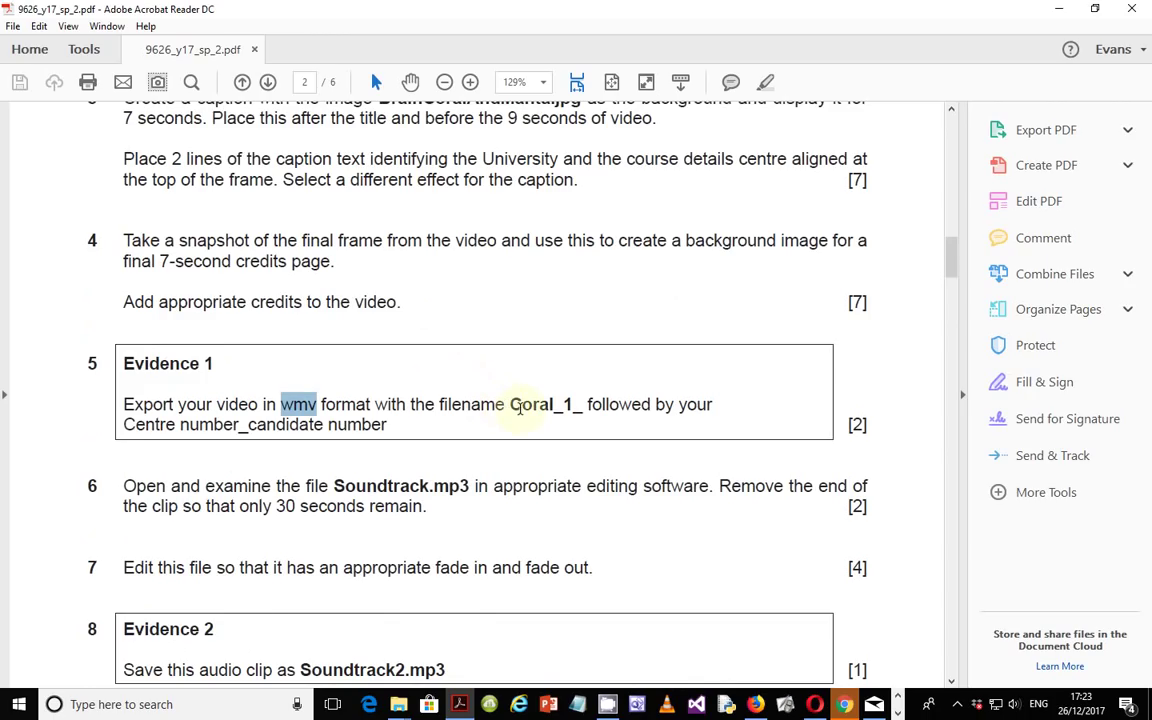
pyautogui.scroll(-5, 519, 406)
pyautogui.scroll(3, 520, 408)
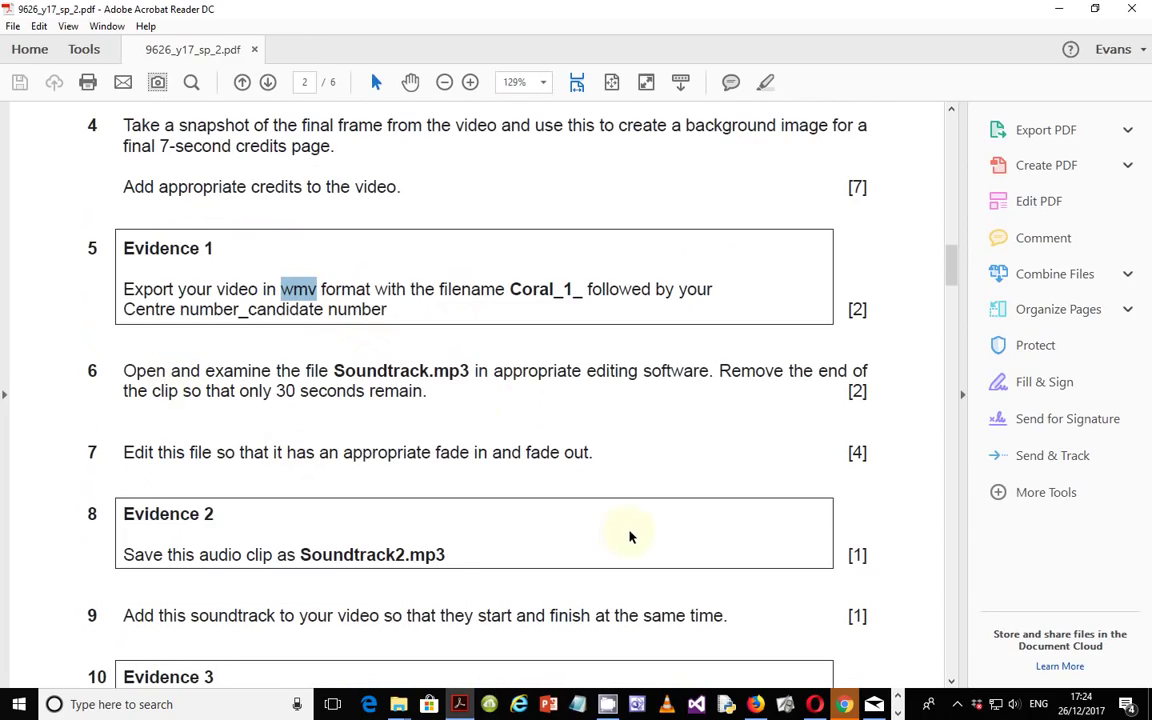
pyautogui.click(958, 705)
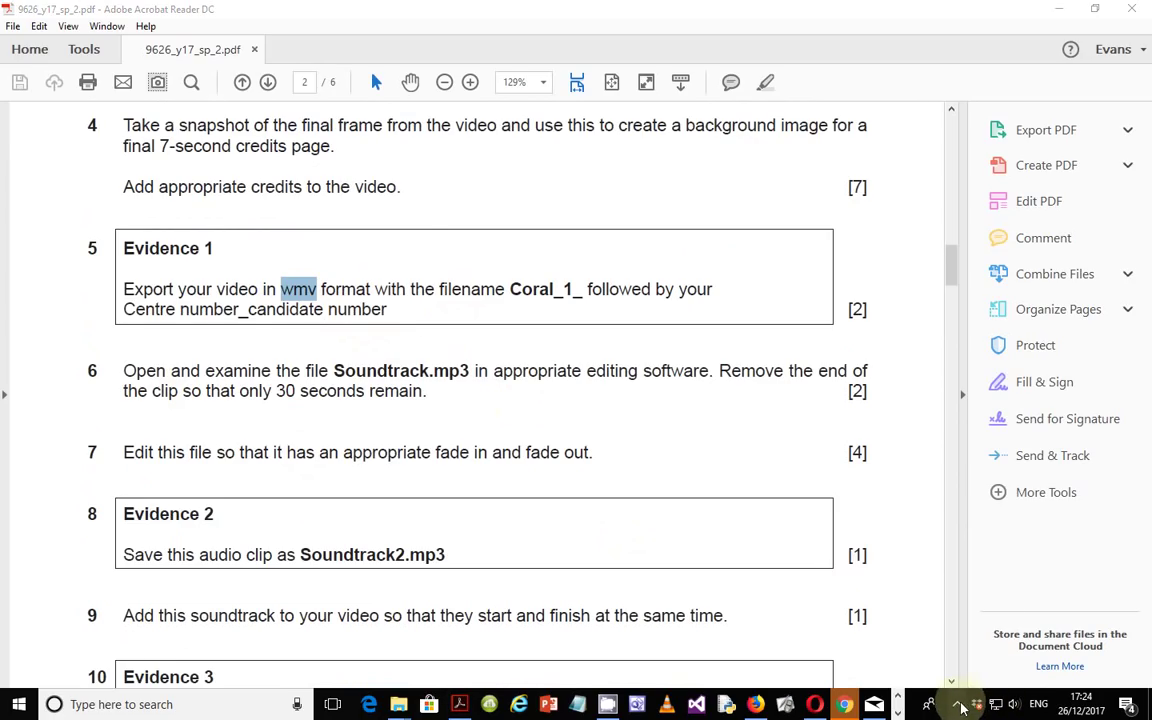